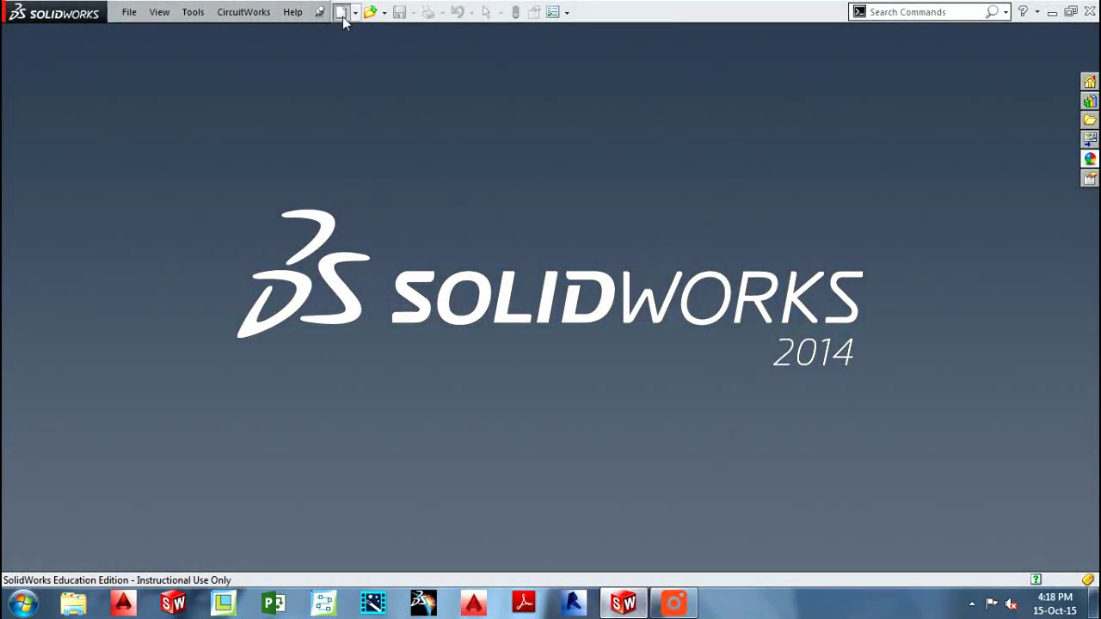
Create a new part and start a sketch on the Front Plane
{"action": "left_click", "coordinate": [342, 12]}
{"action": "double_click", "coordinate": [211, 191]}
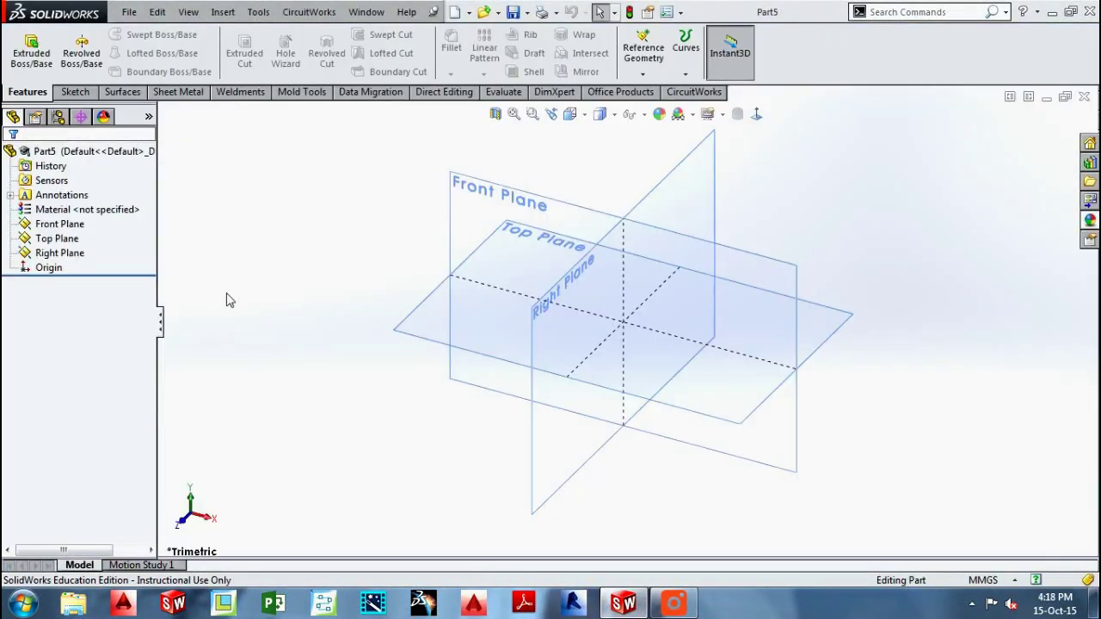
{"action": "left_click", "coordinate": [453, 196]}
{"action": "left_click", "coordinate": [518, 157]}
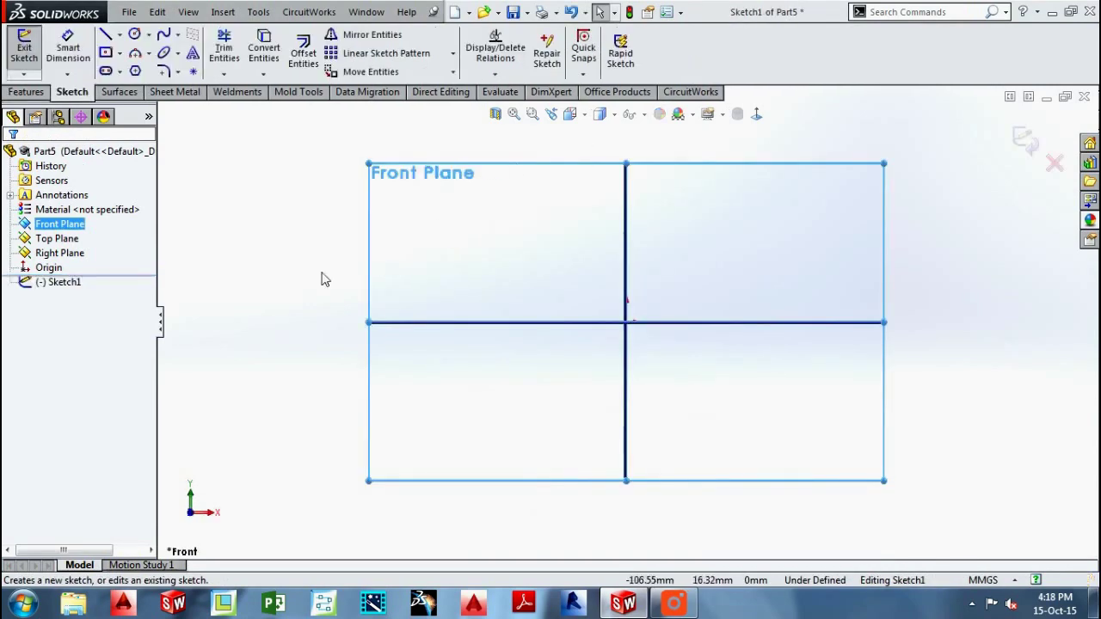
Draw a 60 × 30 mm center rectangle at the origin
{"action": "key", "text": "r"}
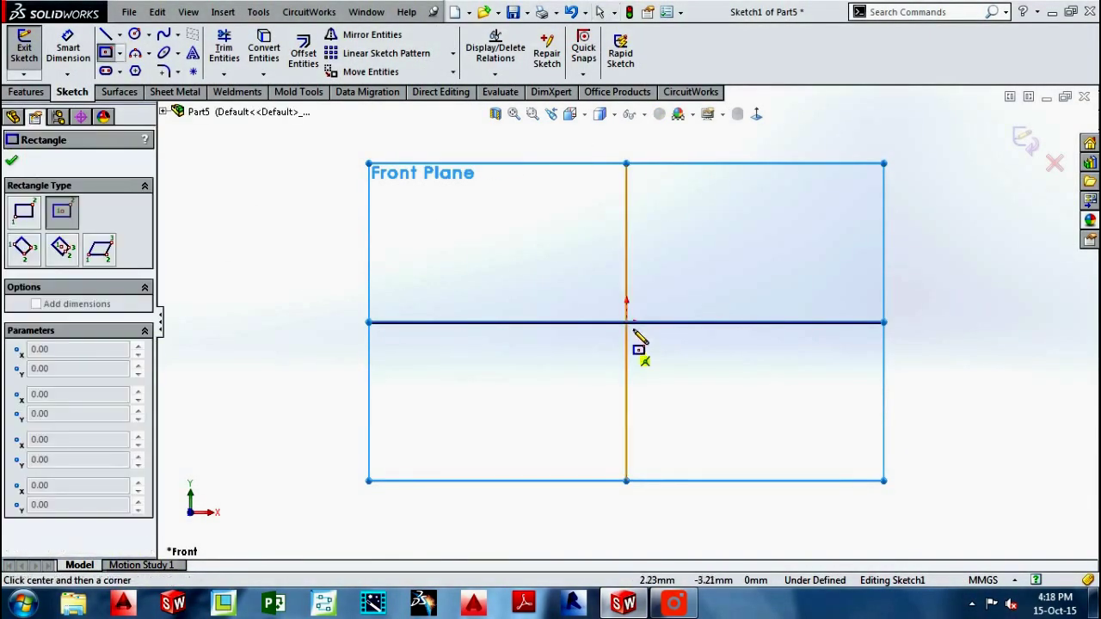
{"action": "left_click", "coordinate": [625, 322]}
{"action": "type", "text": "30"}
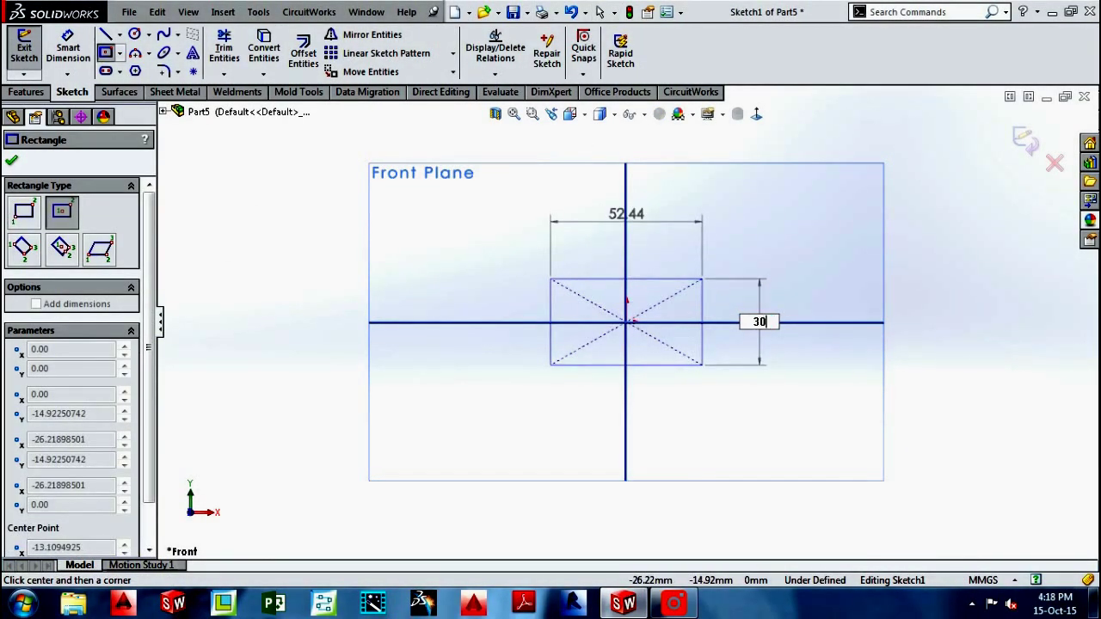
{"action": "key", "text": "Tab"}
{"action": "type", "text": "60"}
{"action": "key", "text": "Return"}
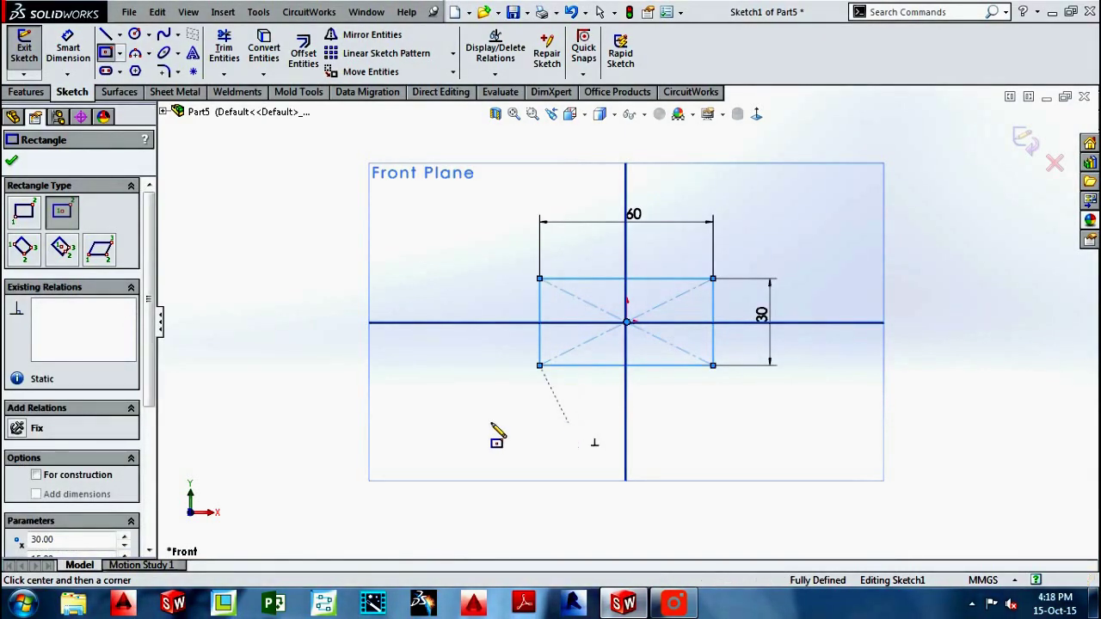
{"action": "key", "text": "Escape"}
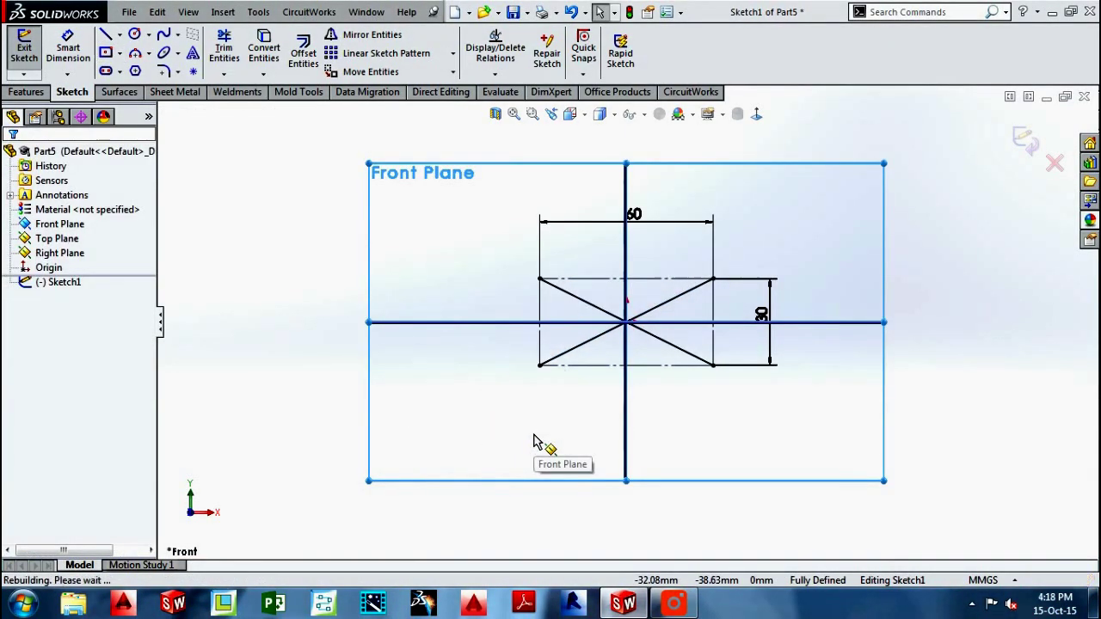
Add short lines outward along the horizontal axis from both side midpoints
{"action": "mouse_move", "coordinate": [594, 434]}
{"action": "right_mouse_down"}
{"action": "mouse_move", "coordinate": [605, 450]}
{"action": "mouse_move", "coordinate": [536, 419]}
{"action": "right_mouse_up"}
{"action": "left_click", "coordinate": [539, 323]}
{"action": "left_click", "coordinate": [504, 323]}
{"action": "key", "text": "Escape"}
{"action": "right_click_drag", "start_coordinate": [750, 376], "coordinate": [725, 339]}
{"action": "left_click", "coordinate": [713, 323]}
{"action": "left_click", "coordinate": [742, 323]}
{"action": "key", "text": "Escape"}
{"action": "key", "text": "Escape"}
Convert both short axis lines to construction geometry
{"action": "left_click_drag", "start_coordinate": [730, 319], "coordinate": [612, 351]}
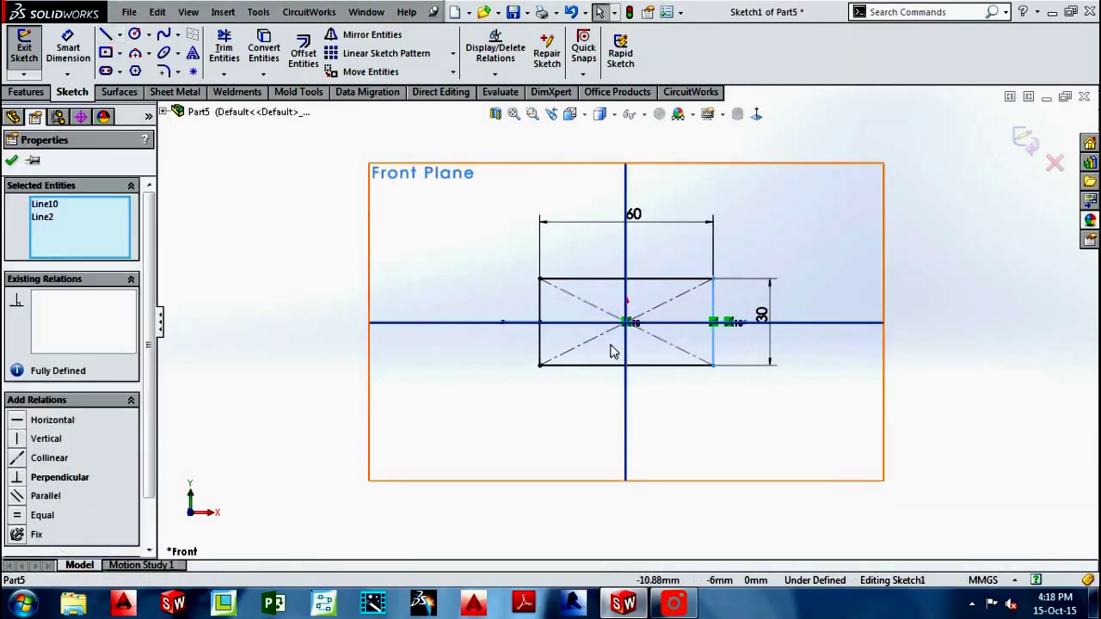
{"action": "right_click_drag", "start_coordinate": [560, 405], "coordinate": [434, 420]}
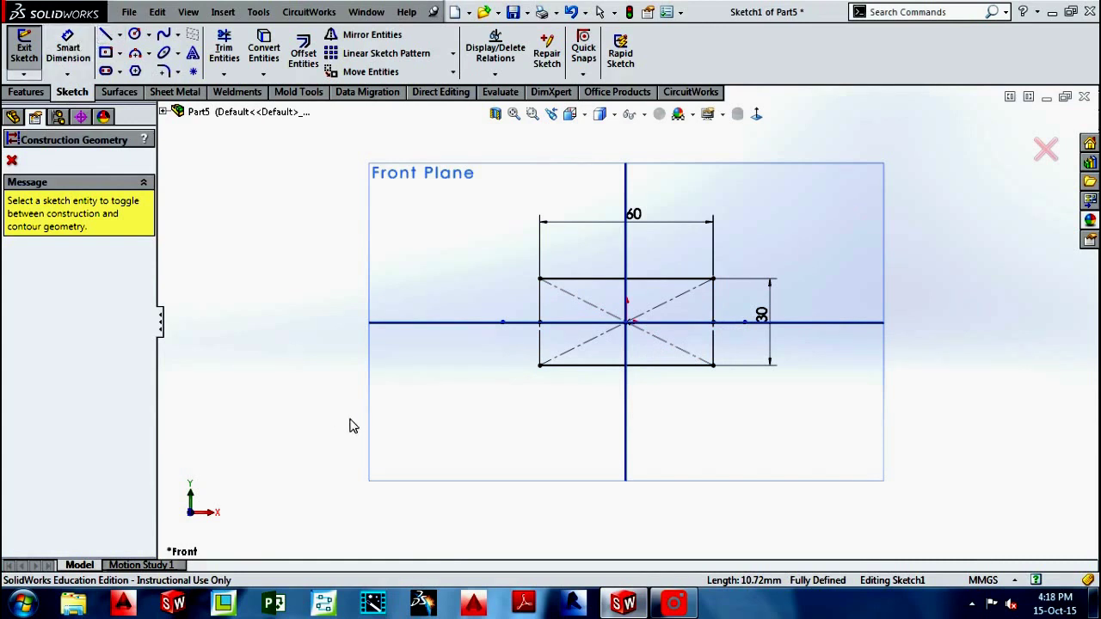
{"action": "right_click_drag", "start_coordinate": [359, 428], "coordinate": [344, 529]}
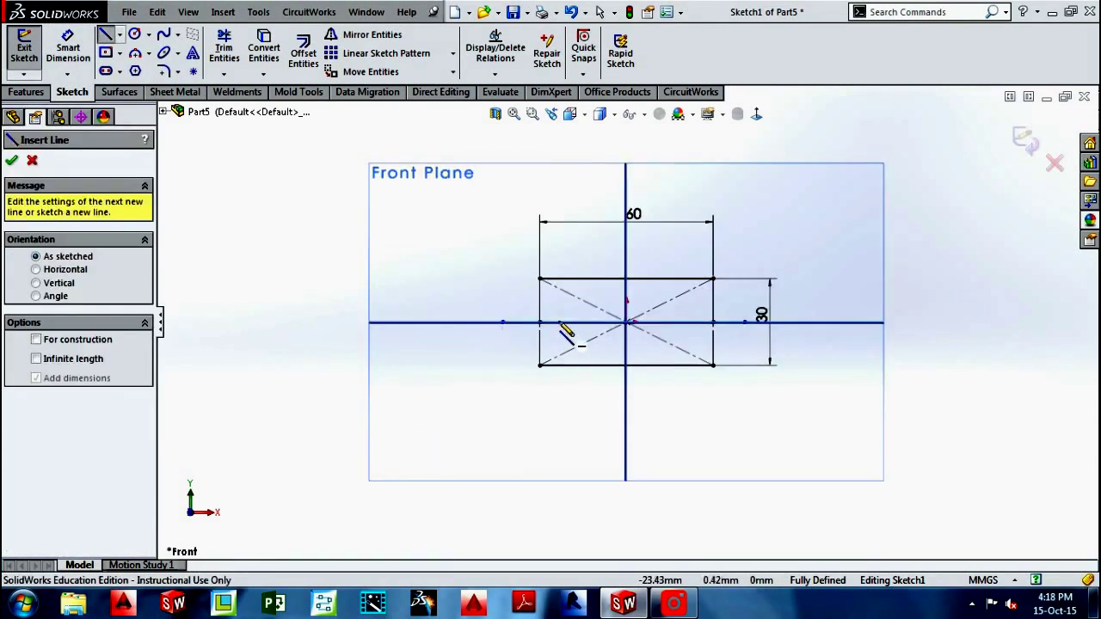
Draw slanted lines from each side's corners to pointed tips on the horizontal axis
{"action": "left_click", "coordinate": [540, 279]}
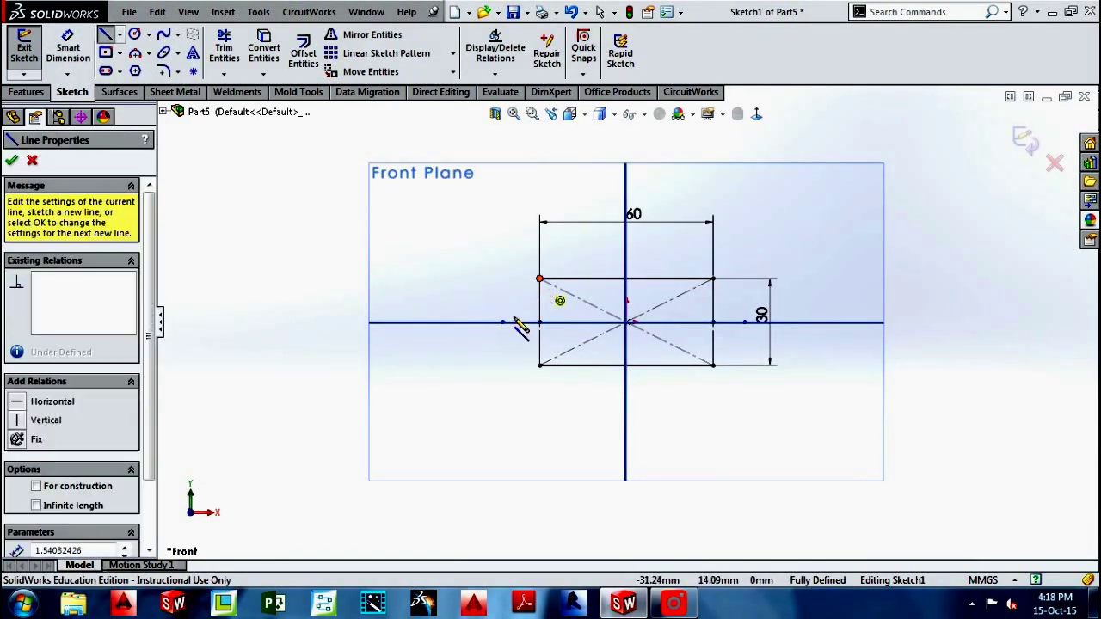
{"action": "left_click", "coordinate": [502, 322]}
{"action": "left_click", "coordinate": [540, 366]}
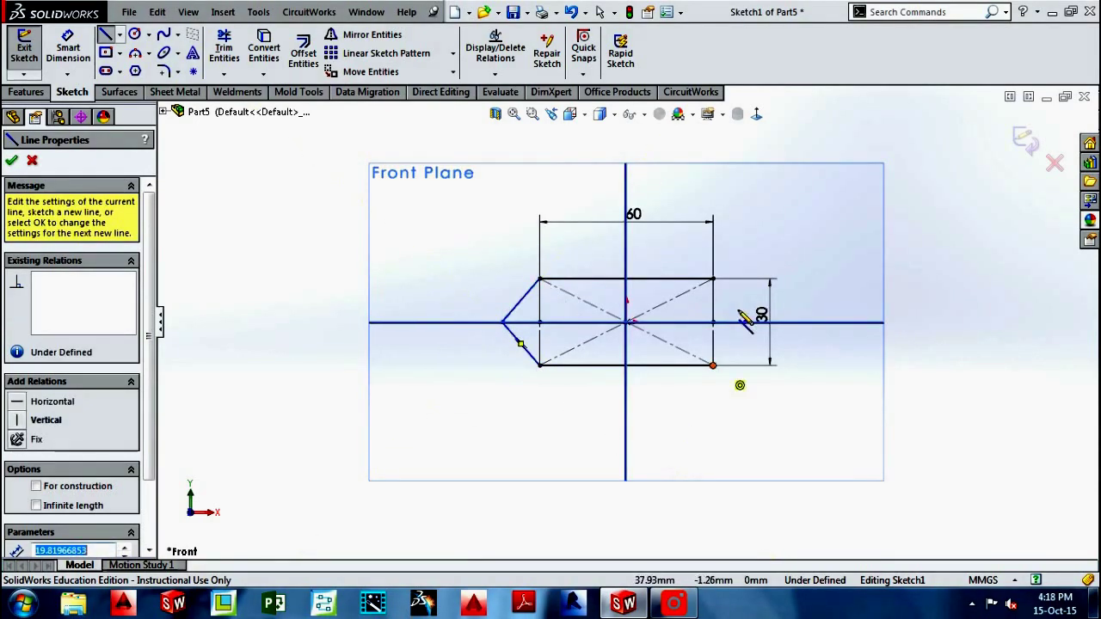
{"action": "left_click", "coordinate": [713, 279]}
{"action": "left_click", "coordinate": [745, 322]}
{"action": "left_click", "coordinate": [713, 366]}
{"action": "right_click", "coordinate": [697, 449]}
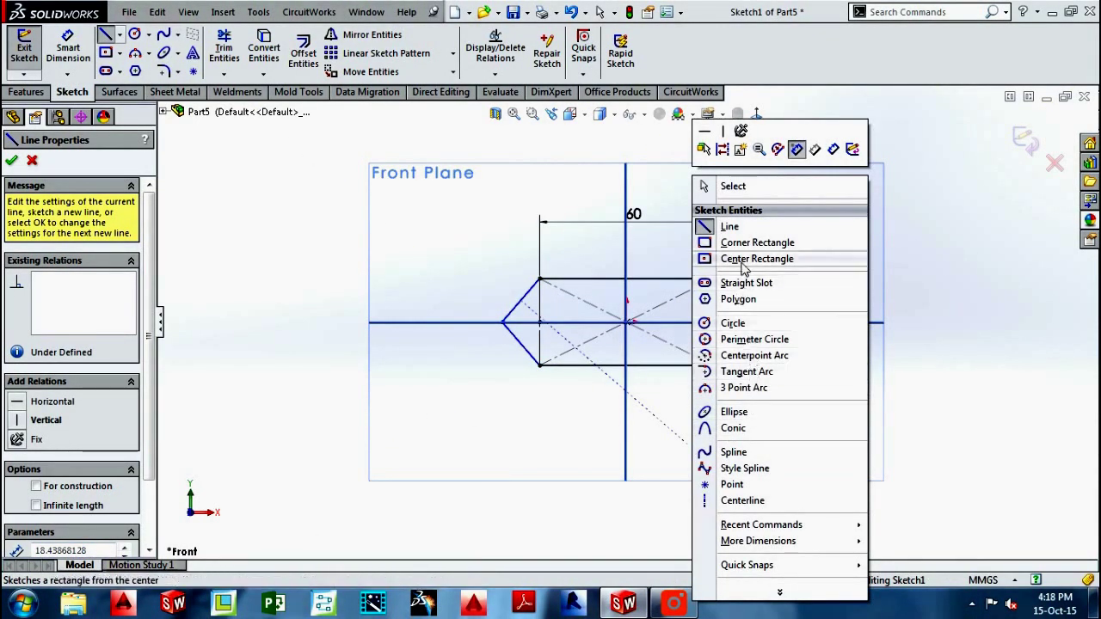
{"action": "key", "text": "Escape"}
{"action": "mouse_move", "coordinate": [737, 423]}
{"action": "right_mouse_down"}
{"action": "mouse_move", "coordinate": [762, 426]}
{"action": "mouse_move", "coordinate": [729, 349]}
{"action": "right_mouse_up"}
{"action": "key", "text": "Escape"}
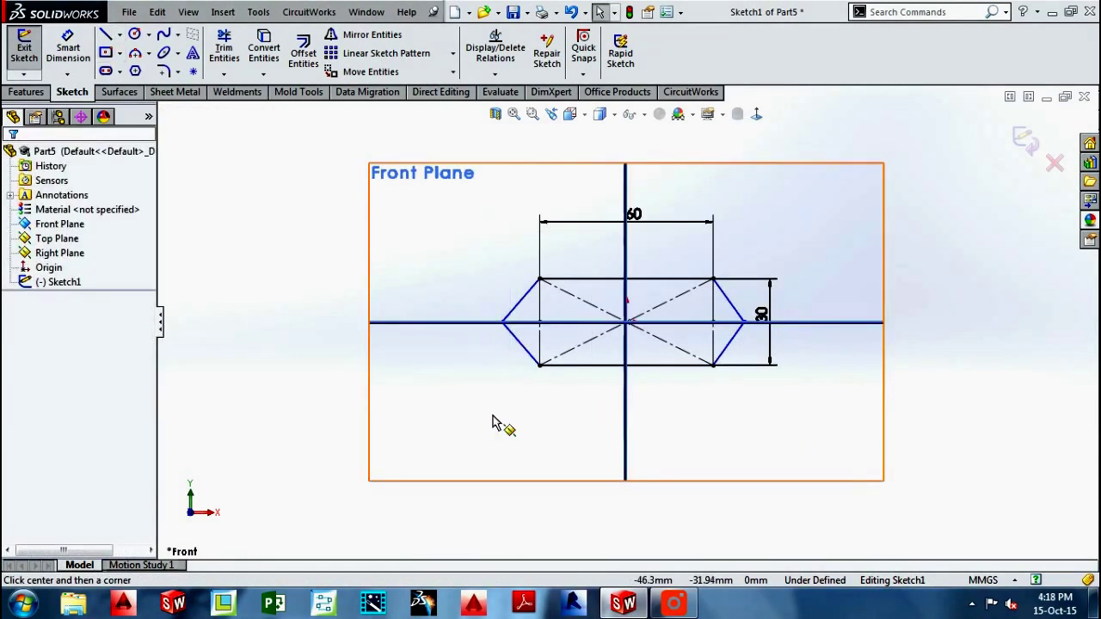
Dimension the tip-to-tip distance at 90 mm
{"action": "right_click_drag", "start_coordinate": [493, 422], "coordinate": [497, 481]}
{"action": "right_click_drag", "start_coordinate": [640, 422], "coordinate": [542, 339]}
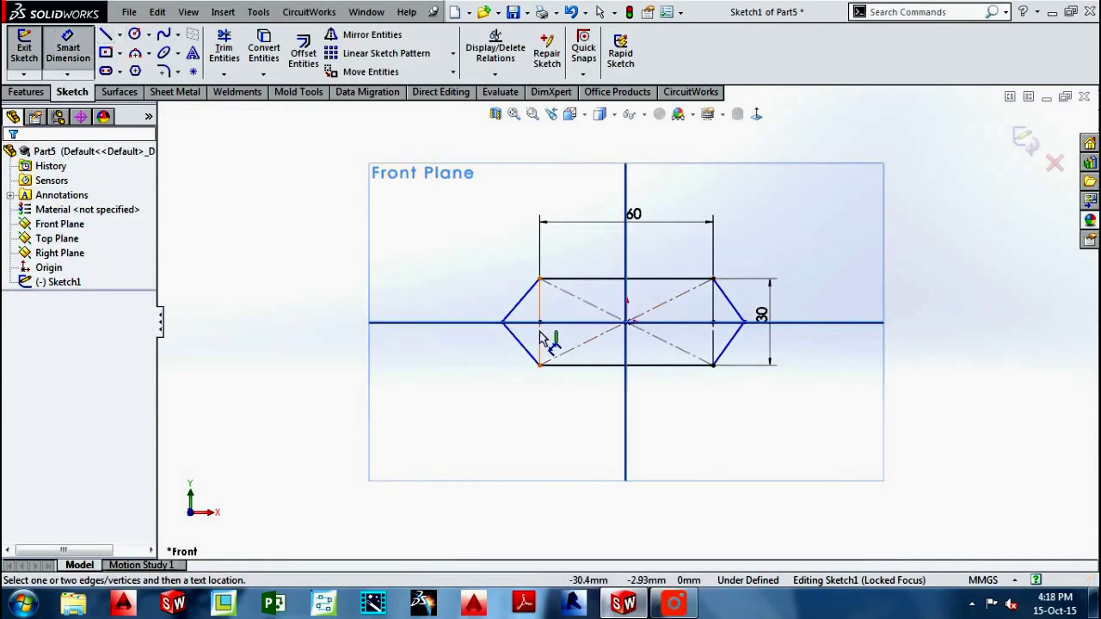
{"action": "left_click", "coordinate": [517, 328]}
{"action": "key", "text": "Escape"}
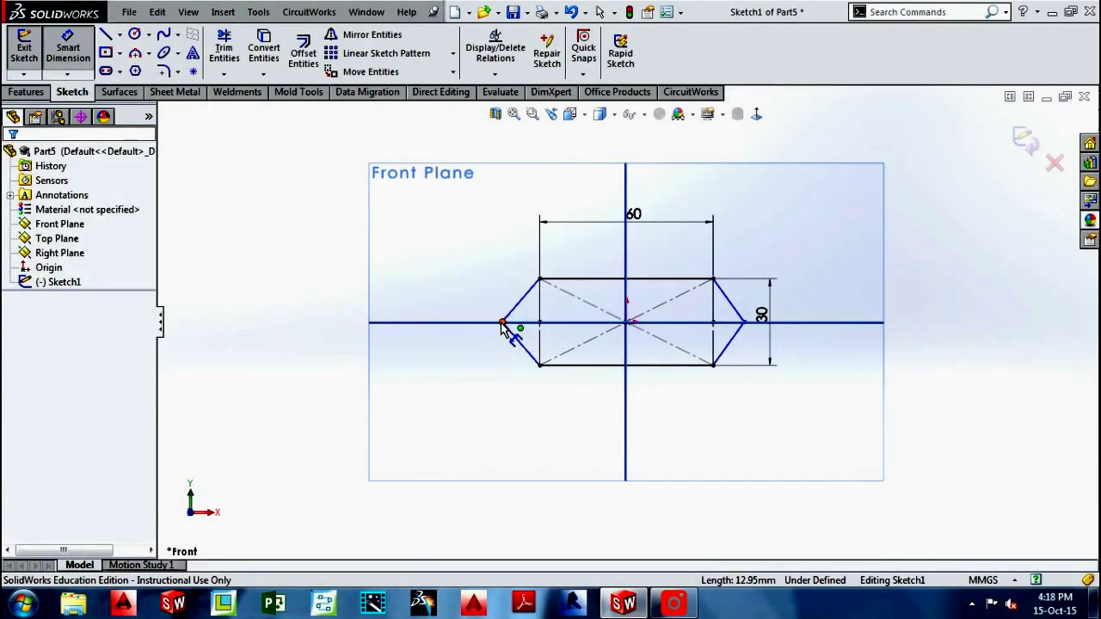
{"action": "left_click", "coordinate": [502, 324]}
{"action": "left_click", "coordinate": [745, 322]}
{"action": "left_click", "coordinate": [656, 179]}
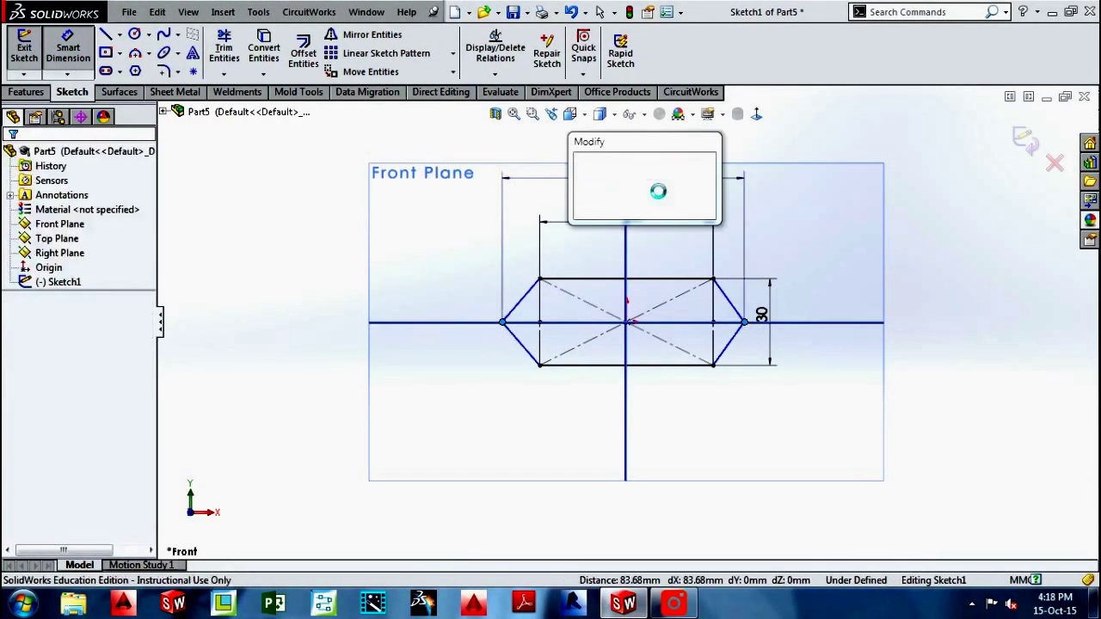
{"action": "type", "text": "90"}
{"action": "key", "text": "Return"}
{"action": "key", "text": "Escape"}
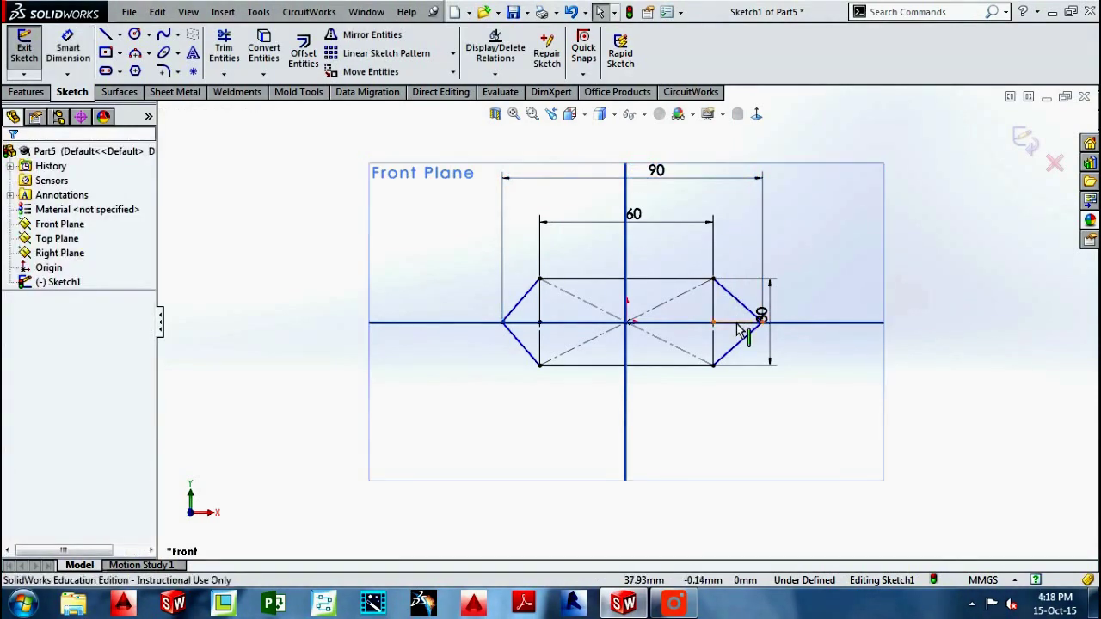
Make the two axis segments equal in length and exit the sketch
{"action": "left_click", "coordinate": [738, 323]}
{"action": "left_click", "coordinate": [521, 322], "text": "ctrl"}
{"action": "left_click", "coordinate": [656, 251]}
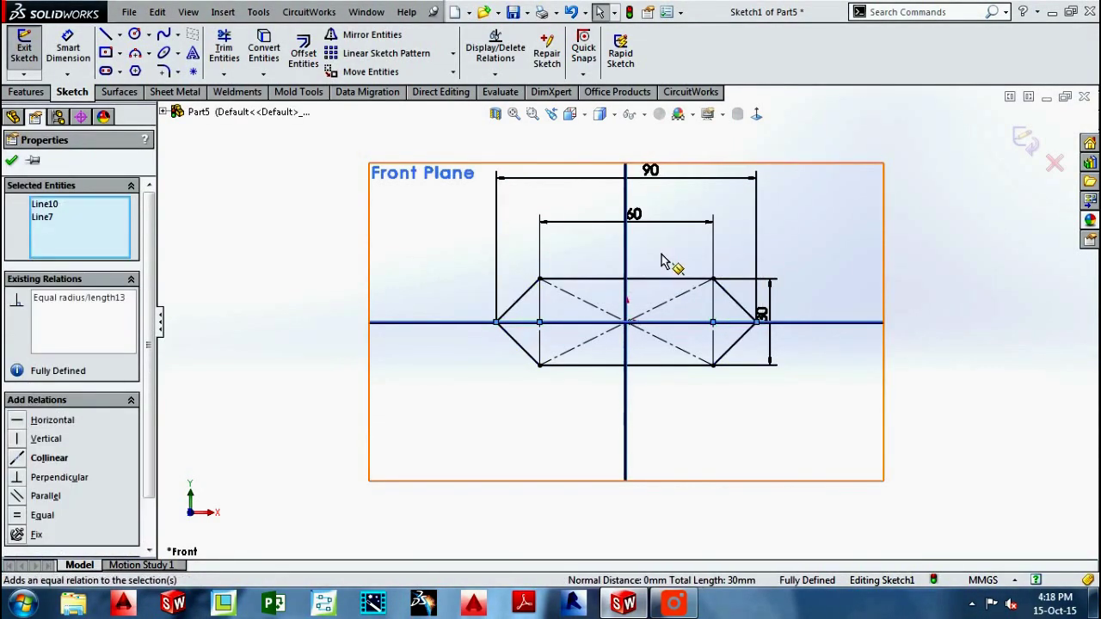
{"action": "left_click", "coordinate": [910, 283]}
{"action": "left_click", "coordinate": [1024, 137]}
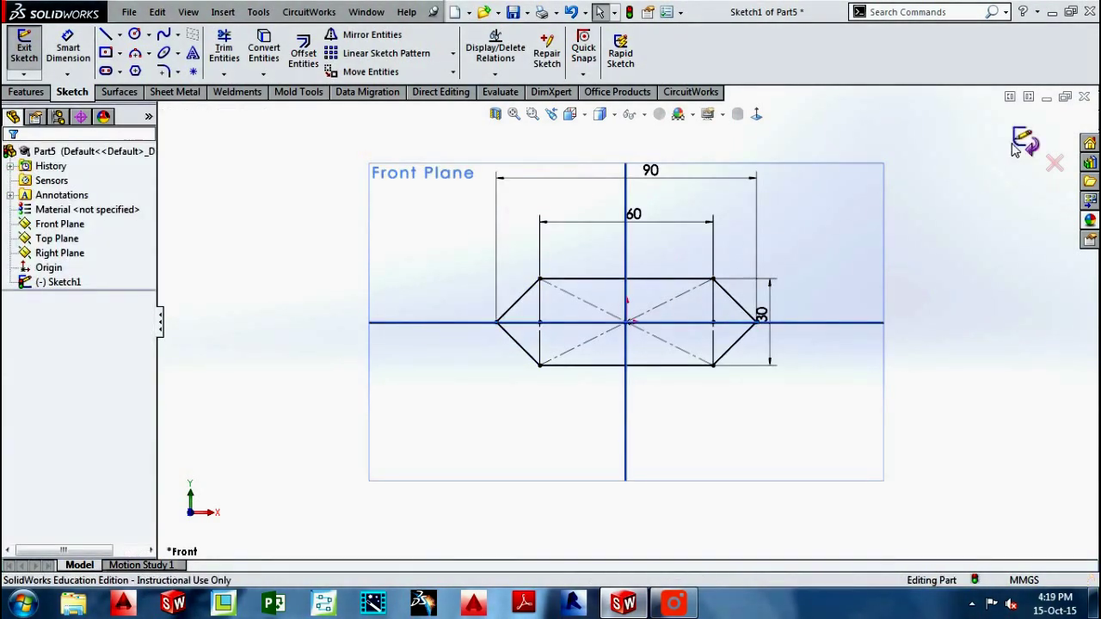
Extrude the sketch 5 mm into a plate
{"action": "left_click", "coordinate": [31, 49]}
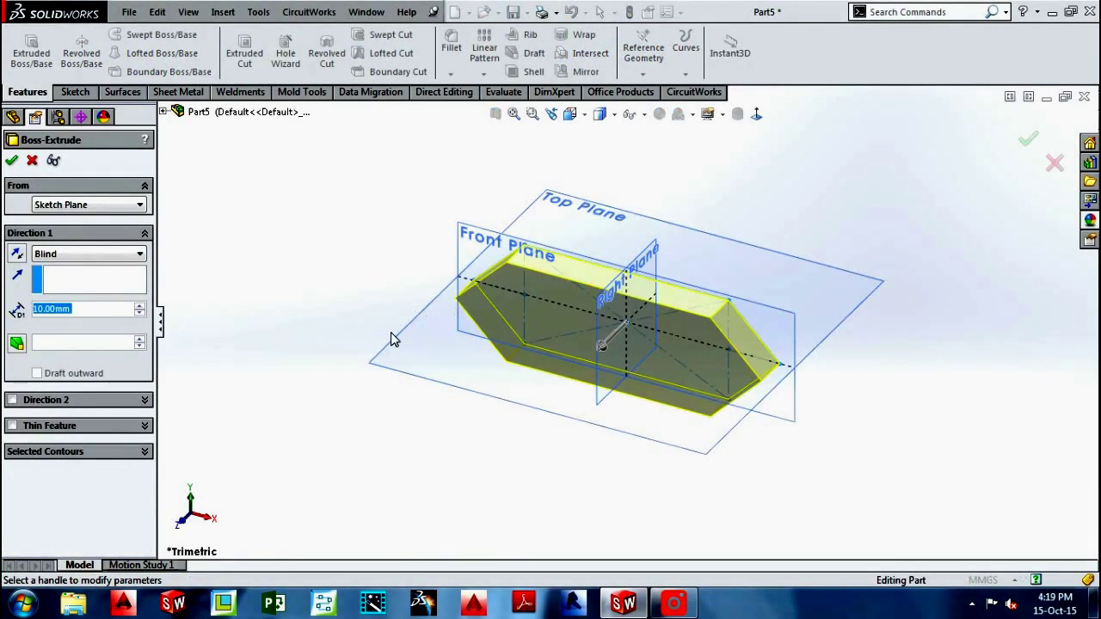
{"action": "type", "text": "5"}
{"action": "key", "text": "Return"}
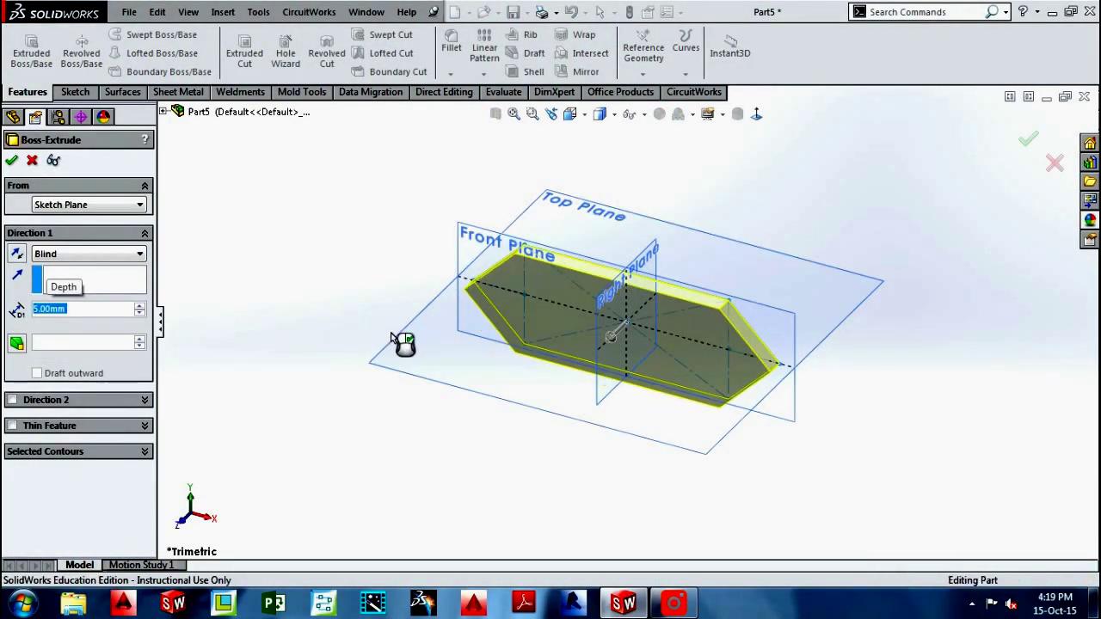
{"action": "key", "text": "Return"}
Fillet the five connected pointed-end edges at 5 mm
{"action": "left_click", "coordinate": [455, 50]}
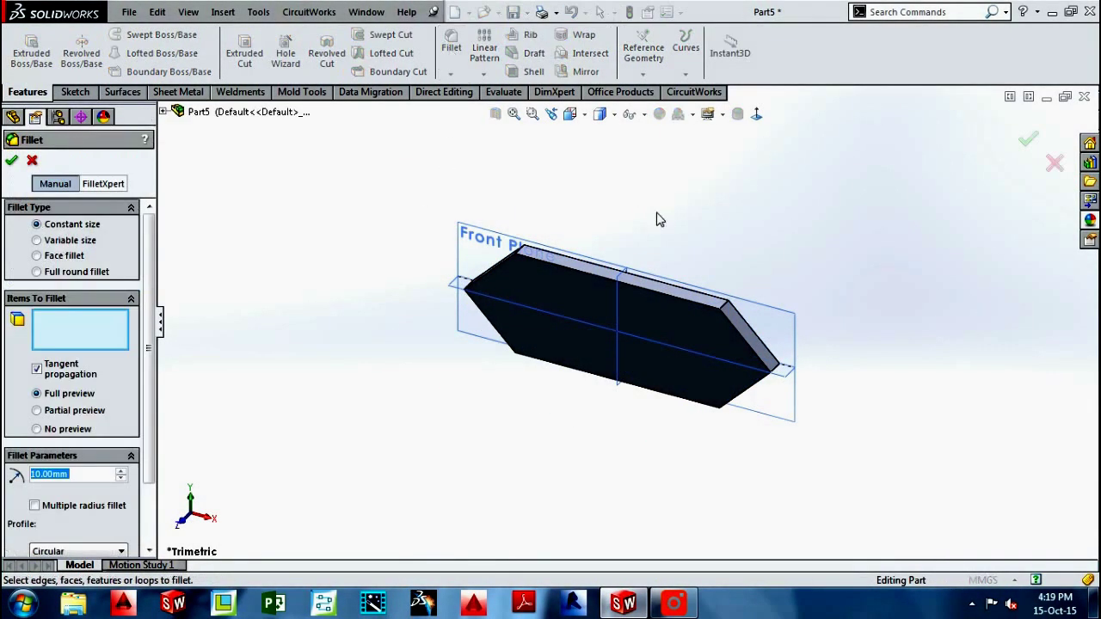
{"action": "left_click", "coordinate": [778, 367]}
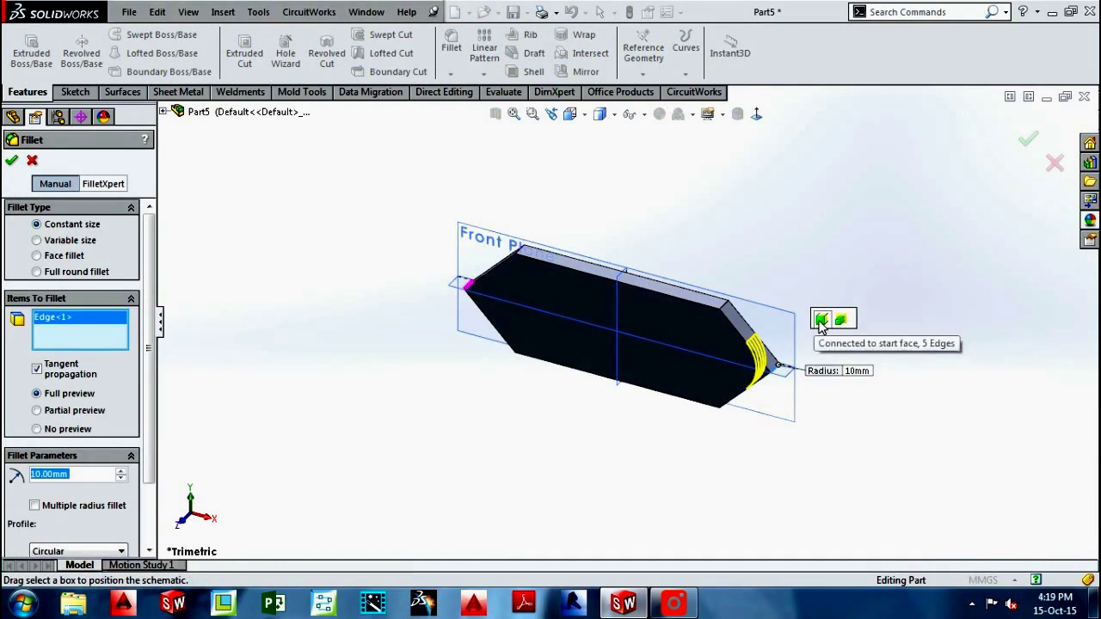
{"action": "left_click", "coordinate": [821, 322]}
{"action": "type", "text": "5"}
{"action": "key", "text": "Return"}
{"action": "key", "text": "Return"}
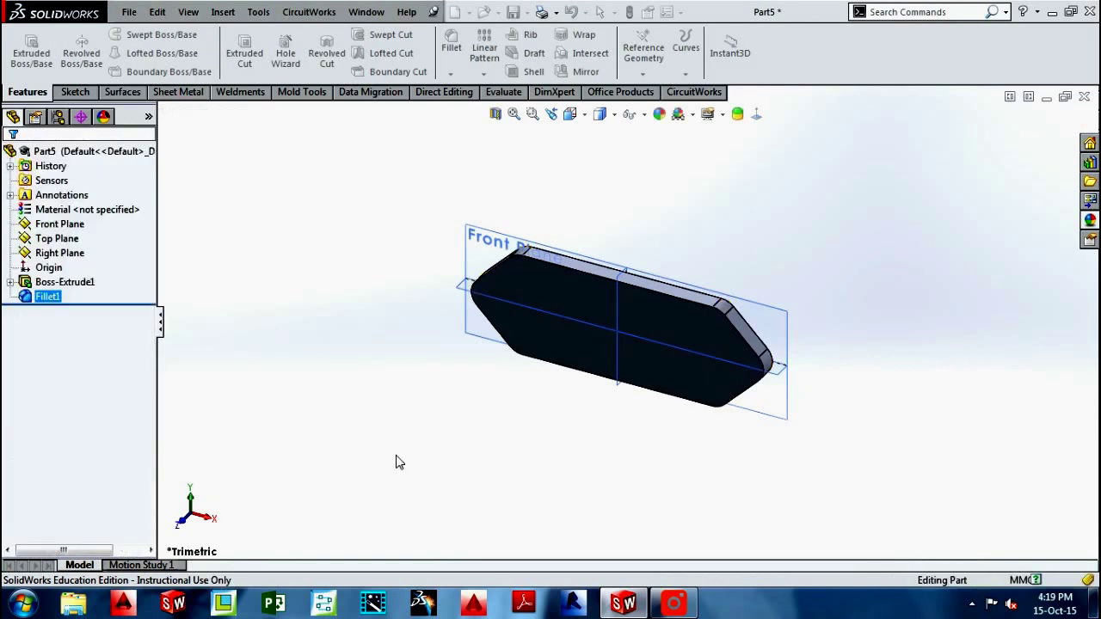
Fillet the plate's top outline edge at 2 mm
{"action": "left_click", "coordinate": [456, 63]}
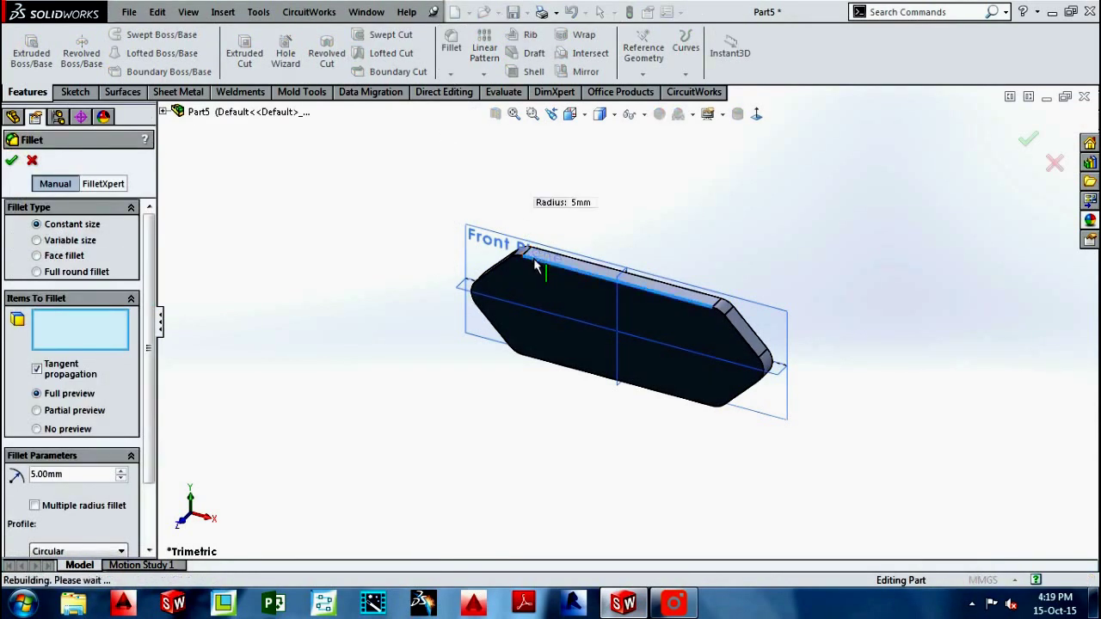
{"action": "left_click", "coordinate": [535, 267]}
{"action": "type", "text": "2"}
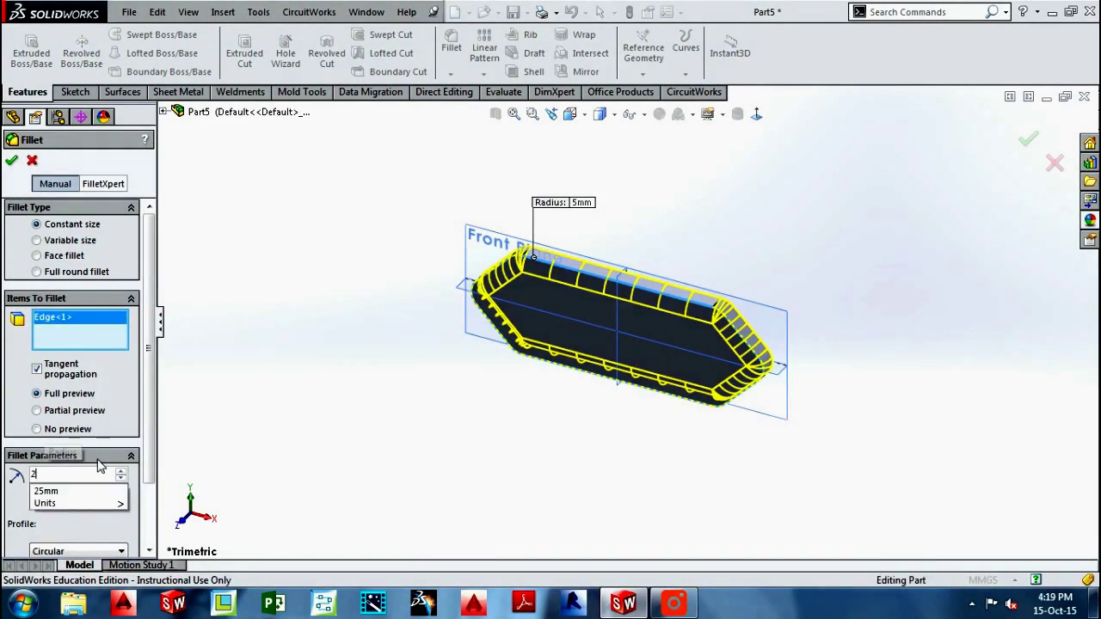
{"action": "key", "text": "Return"}
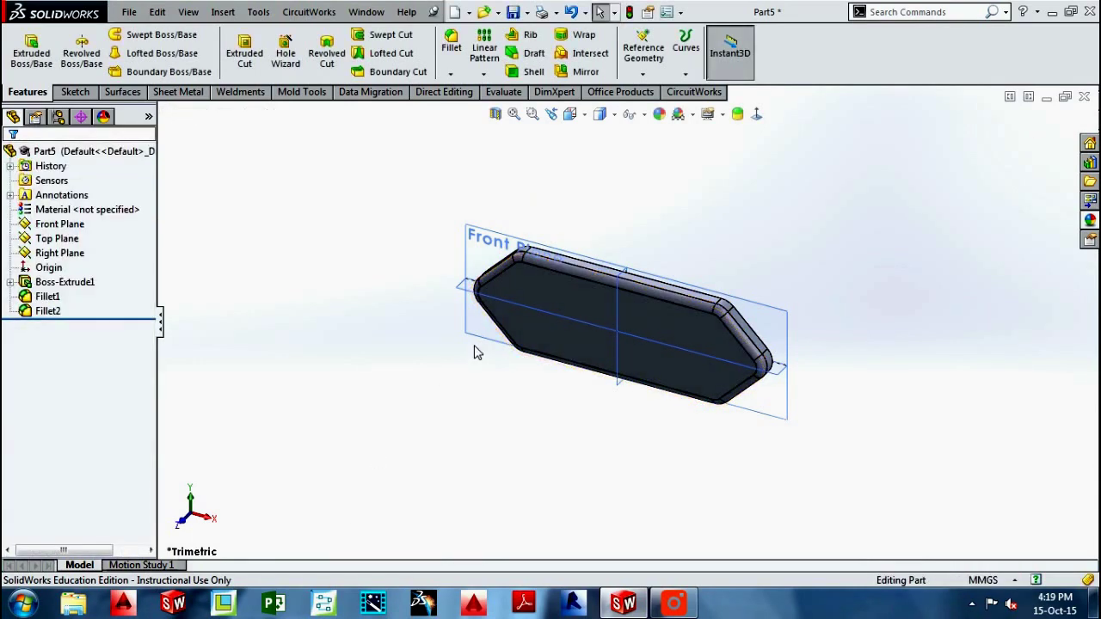
On the plate's front face, sketch a 40 mm horizontal centerline with its midpoint on the origin
{"action": "left_click", "coordinate": [536, 348]}
{"action": "left_click", "coordinate": [595, 288]}
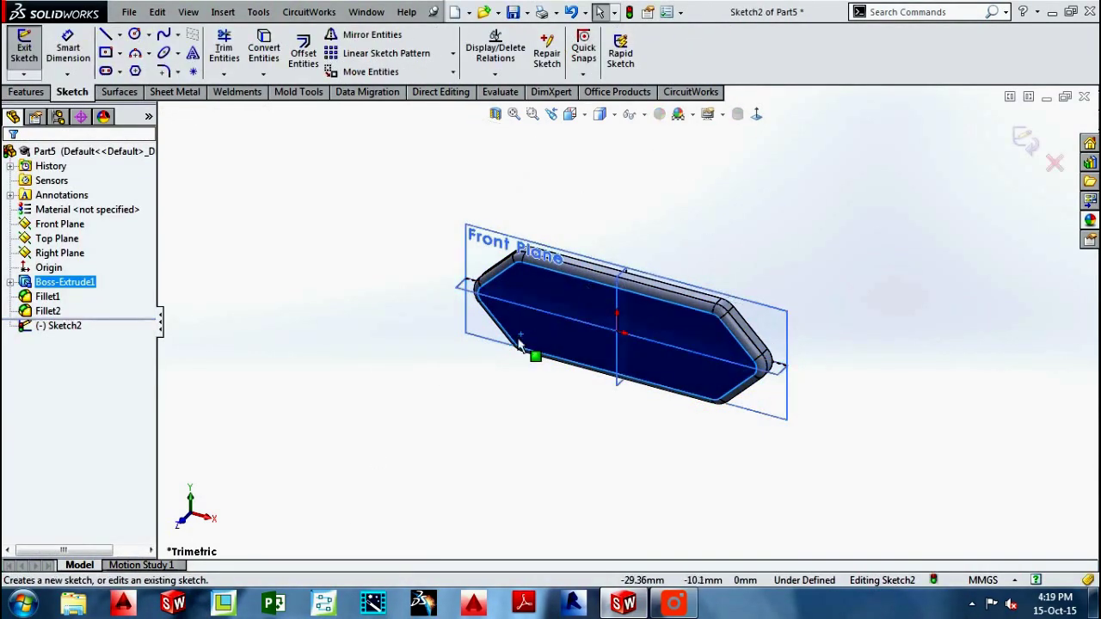
{"action": "left_click", "coordinate": [120, 35]}
{"action": "left_click", "coordinate": [152, 67]}
{"action": "left_click", "coordinate": [491, 173]}
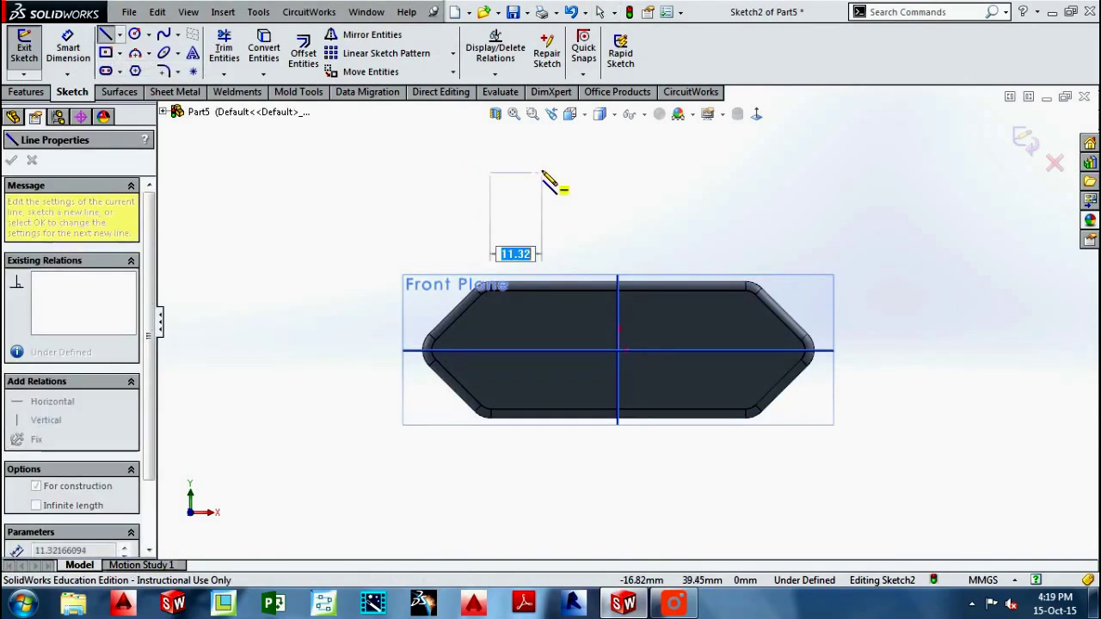
{"action": "type", "text": "0"}
{"action": "key", "text": "Return"}
{"action": "key", "text": "Escape"}
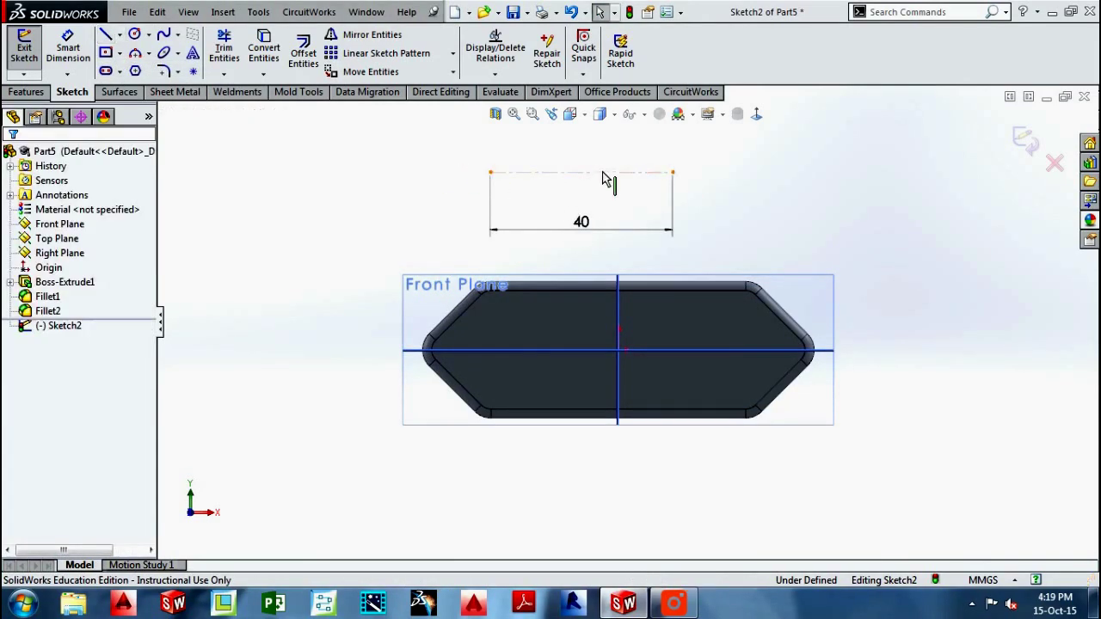
{"action": "left_click", "coordinate": [609, 173]}
{"action": "left_click", "coordinate": [620, 353], "text": "ctrl"}
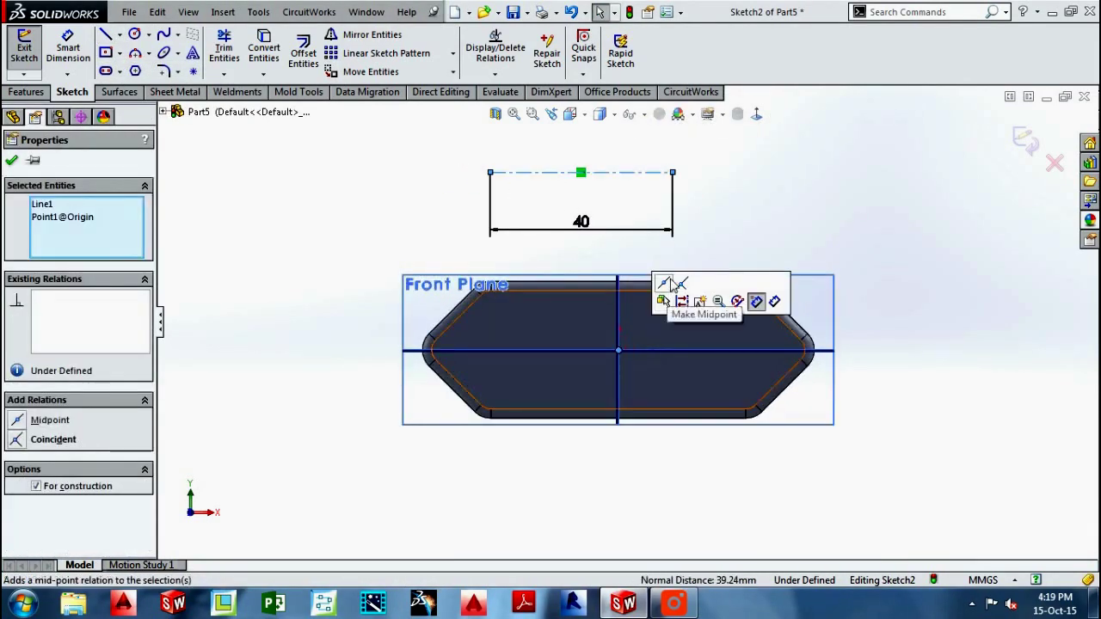
{"action": "left_click", "coordinate": [664, 286]}
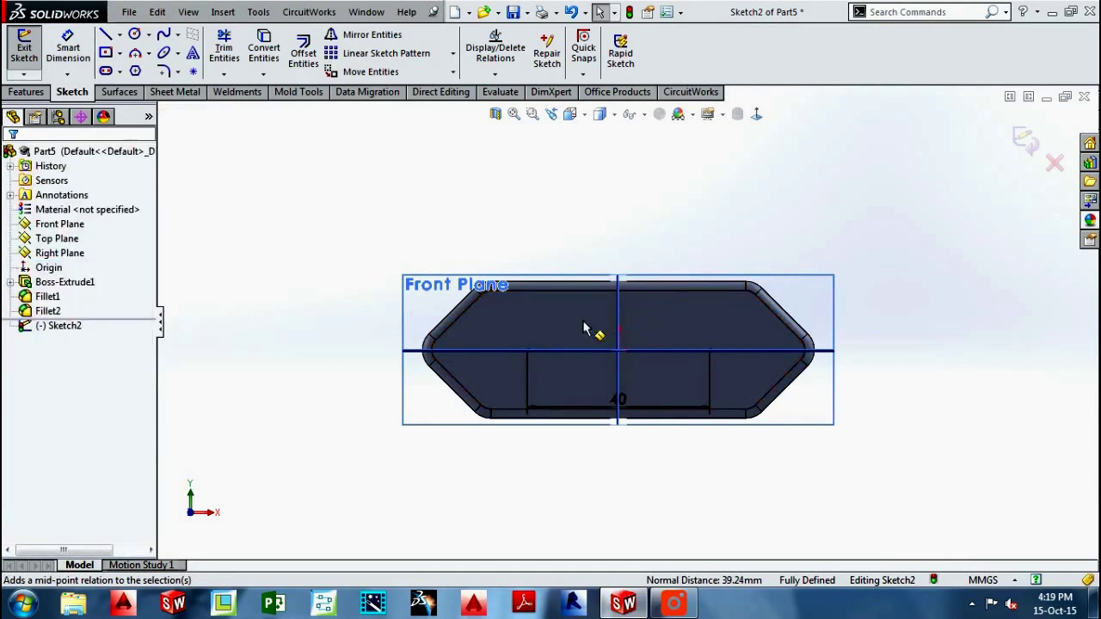
Draw two Ø20 circles centered on the centerline's ends
{"action": "left_click", "coordinate": [134, 33]}
{"action": "left_click", "coordinate": [527, 350]}
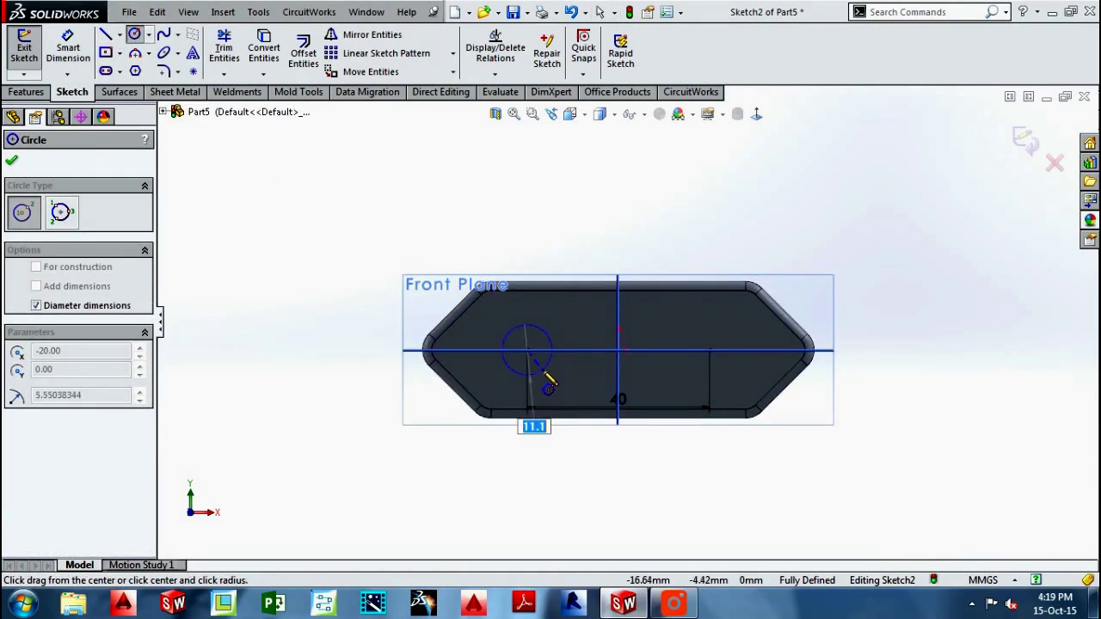
{"action": "key", "text": "Return"}
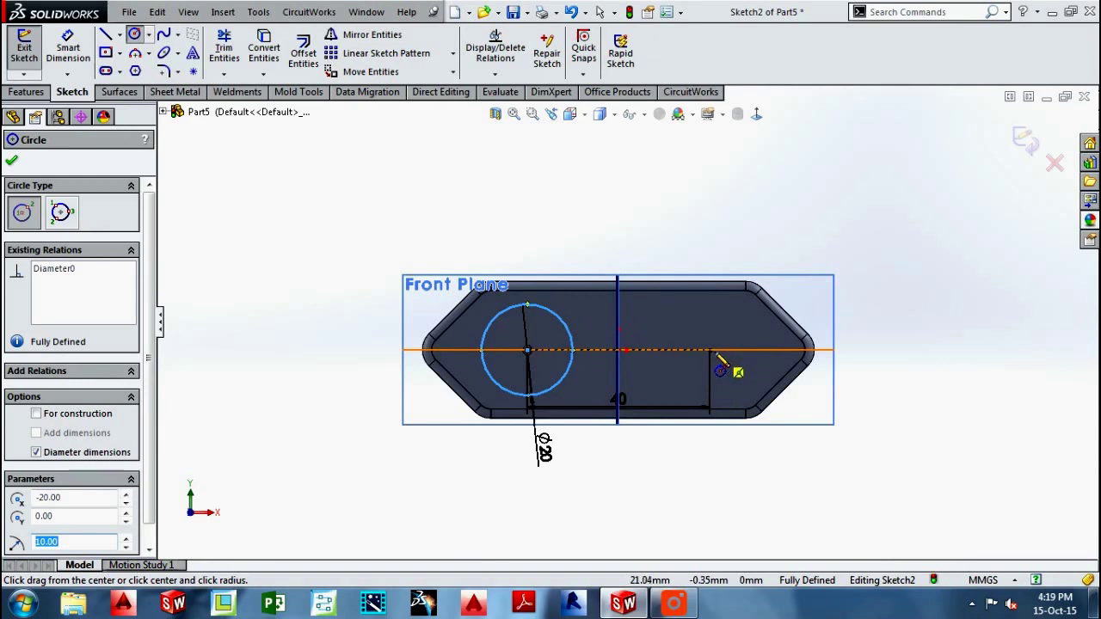
{"action": "left_click", "coordinate": [710, 350]}
{"action": "key", "text": "Return"}
{"action": "key", "text": "Escape"}
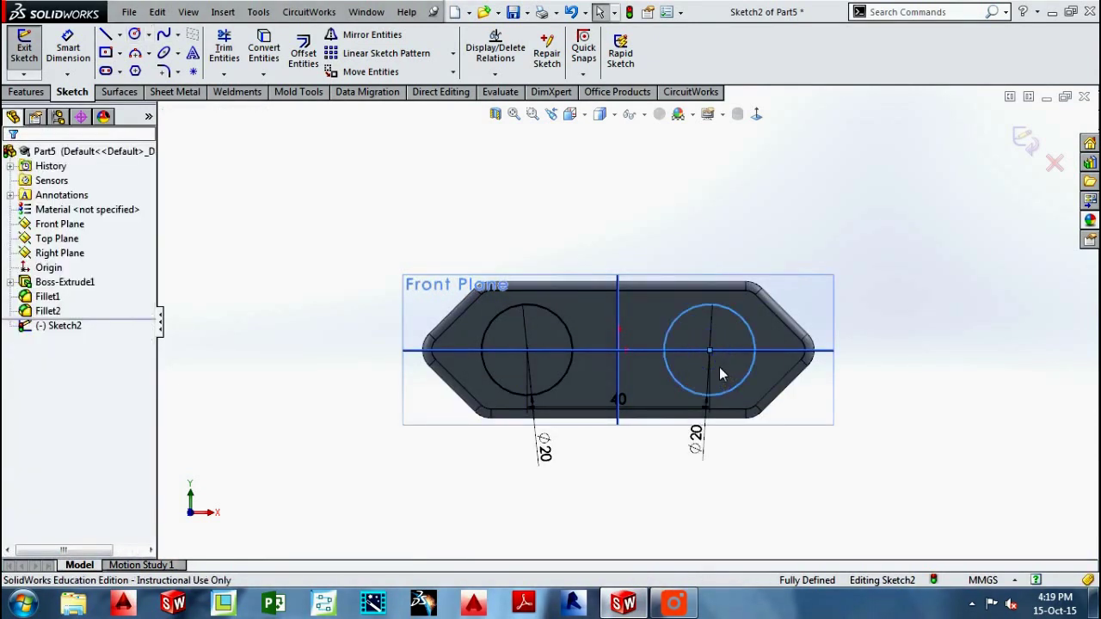
Extrude both Ø20 circles 25 mm from the plate as Boss-Extrude2
{"action": "left_click", "coordinate": [1024, 142]}
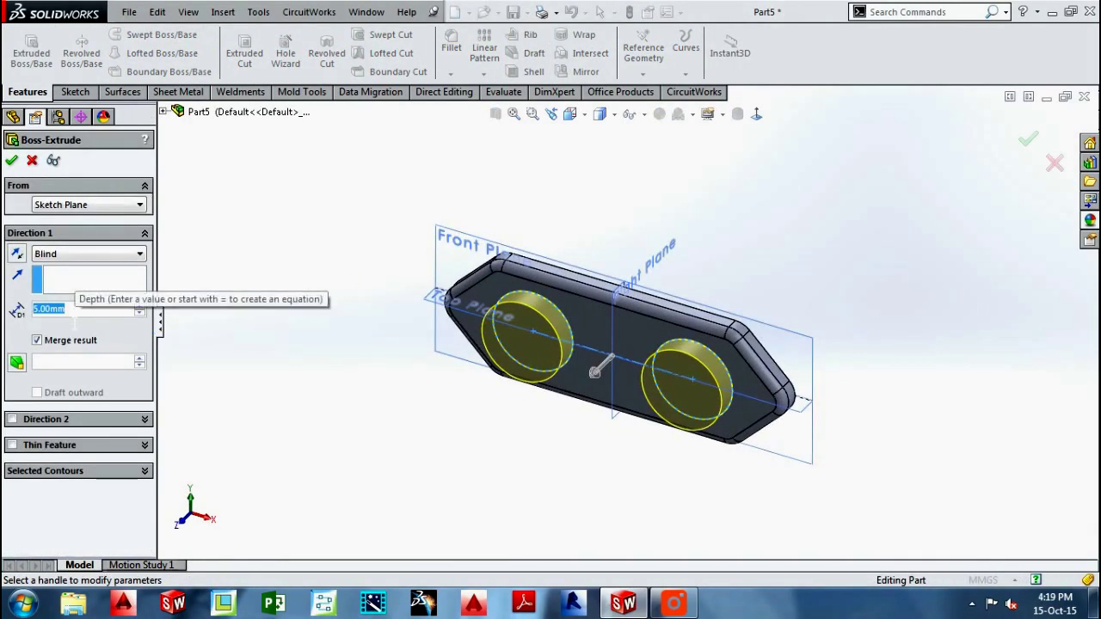
{"action": "type", "text": "200"}
{"action": "key", "text": "Return"}
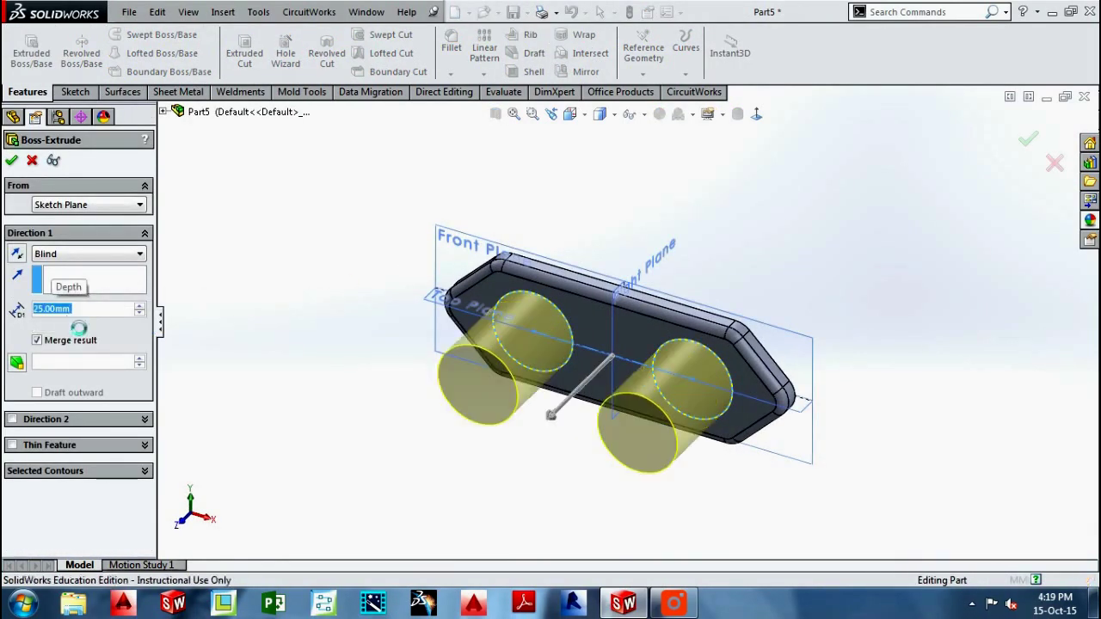
{"action": "key", "text": "Return"}
{"action": "scroll", "coordinate": [388, 506], "scroll_direction": "up", "scroll_amount": 3}
{"action": "middle_click_drag", "start_coordinate": [408, 511], "coordinate": [413, 487]}
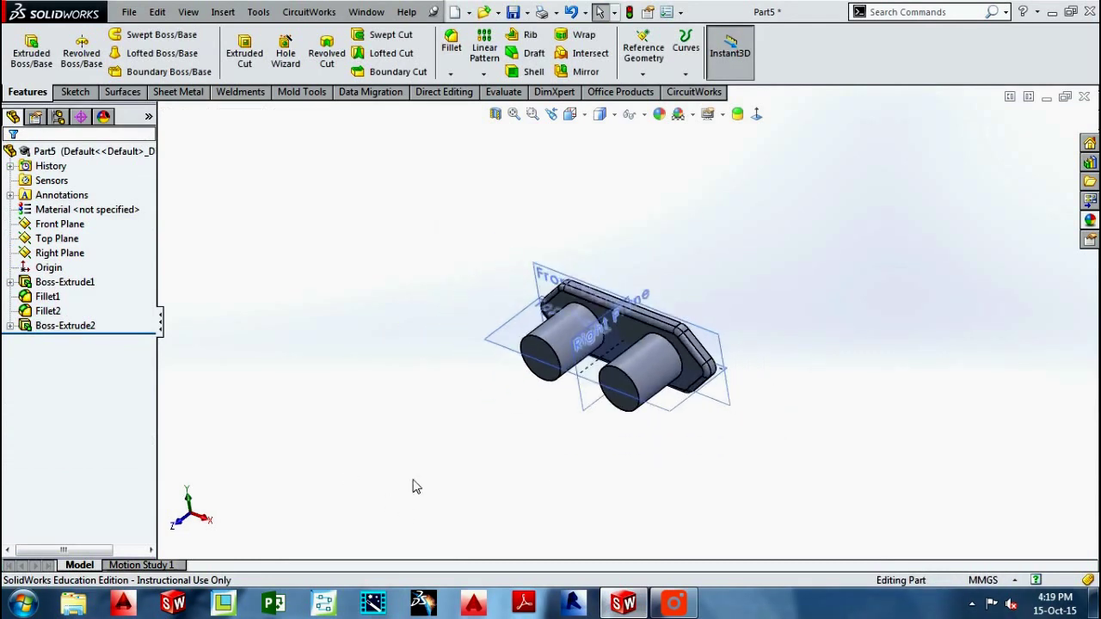
Create Plane1 offset 80 mm from the Front Plane
{"action": "left_click_drag", "start_coordinate": [489, 313], "coordinate": [507, 428], "text": "ctrl"}
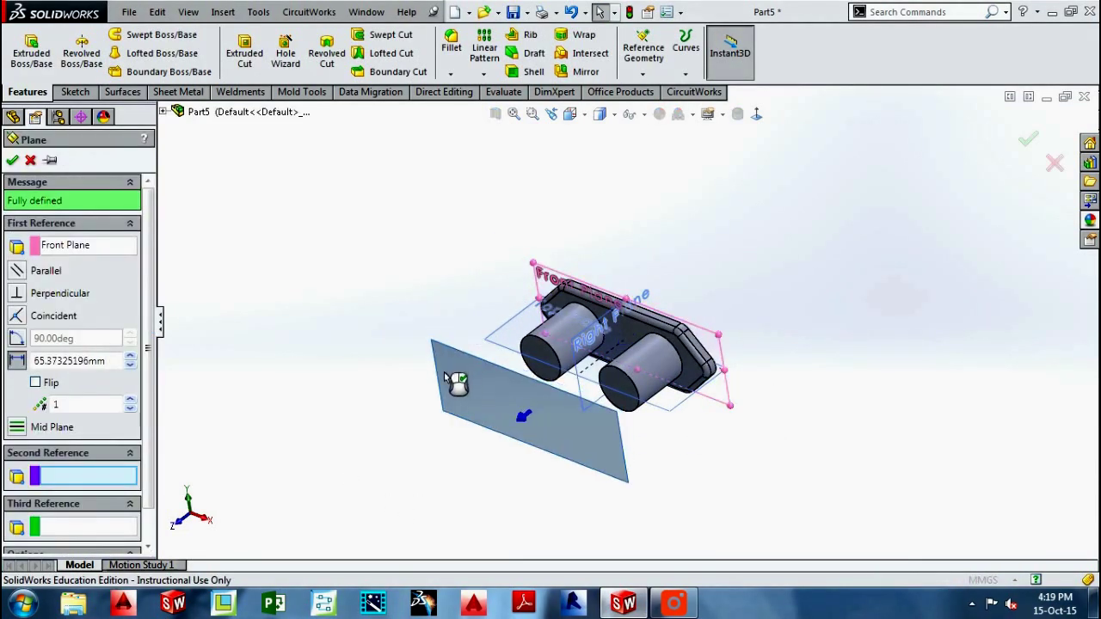
{"action": "type", "text": "0"}
{"action": "key", "text": "Return"}
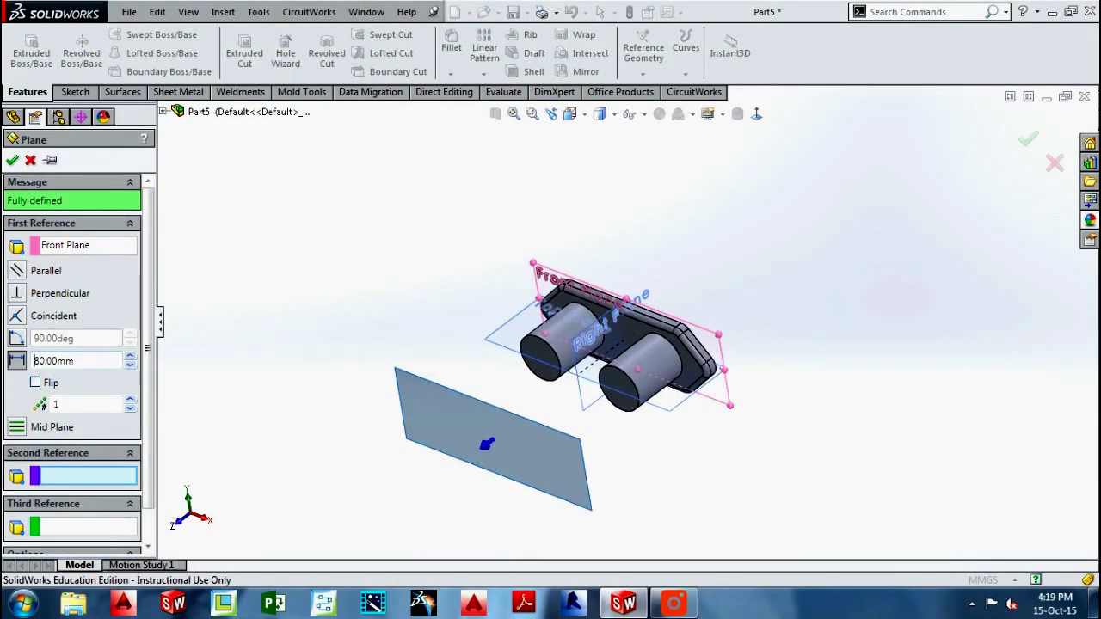
{"action": "key", "text": "Return"}
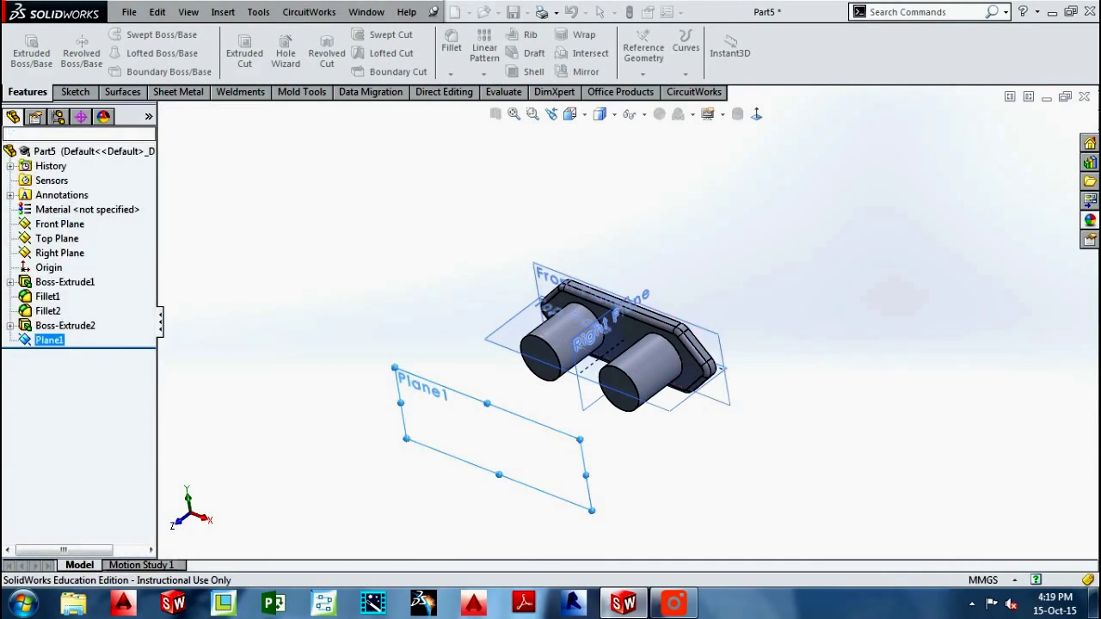
Sketch a Ø20 circle on Plane1 centered on the horizontal axis
{"action": "left_click", "coordinate": [430, 440]}
{"action": "left_click", "coordinate": [499, 386]}
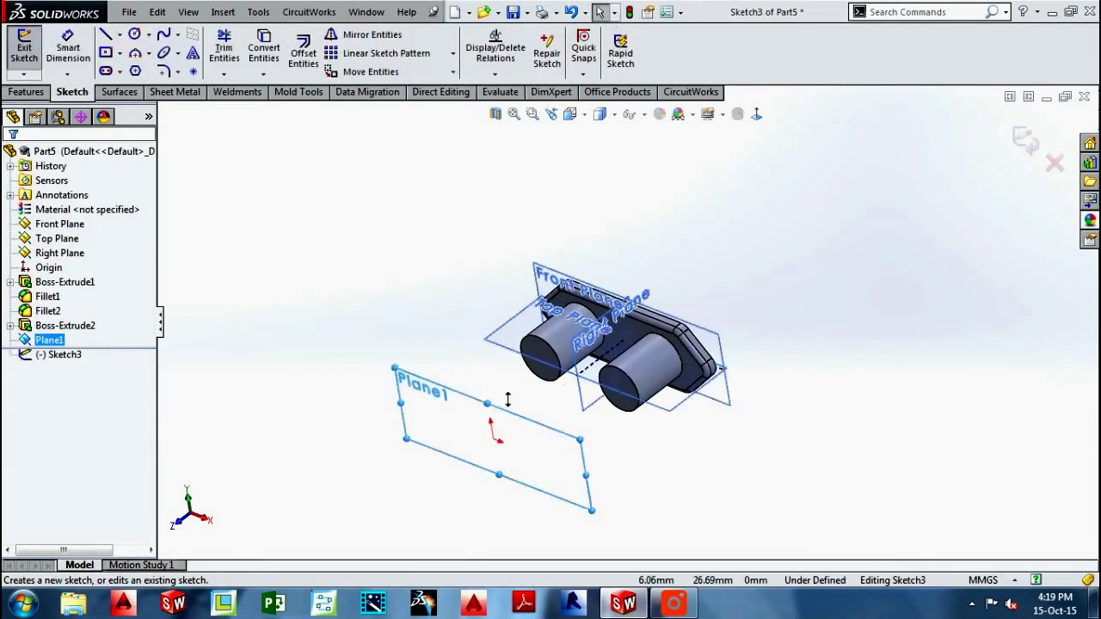
{"action": "left_click", "coordinate": [134, 36]}
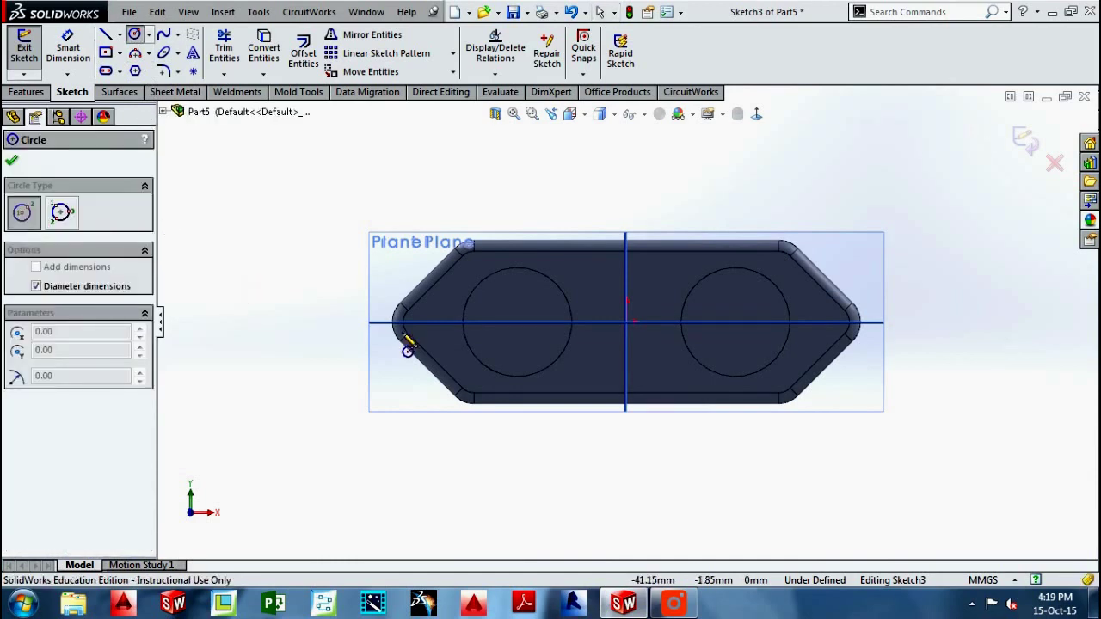
{"action": "left_click", "coordinate": [446, 326]}
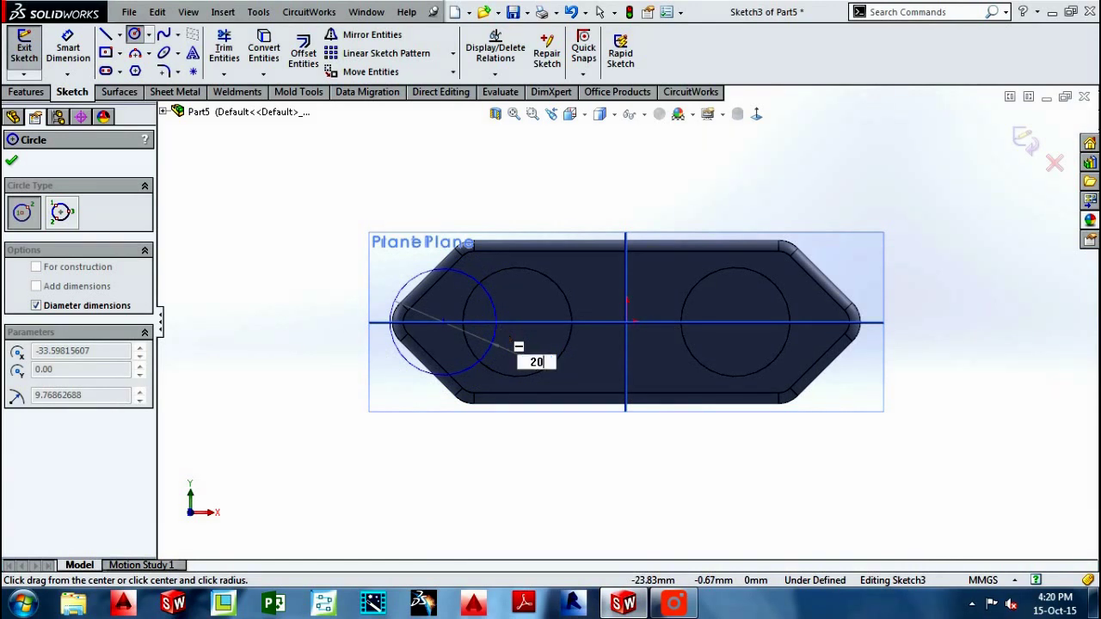
{"action": "key", "text": "Return"}
{"action": "key", "text": "Escape"}
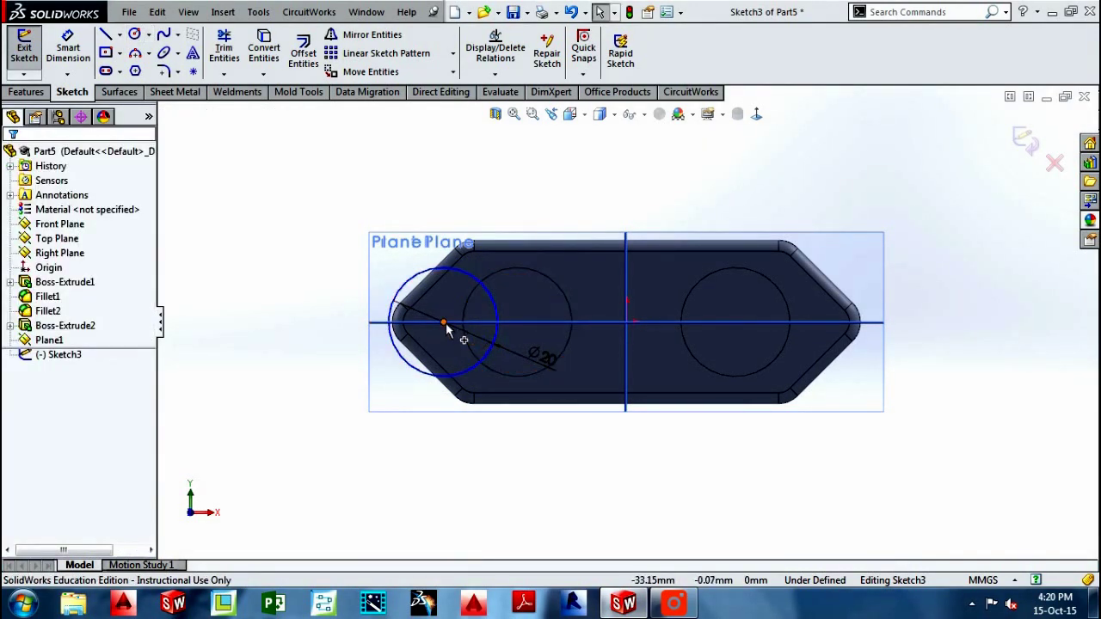
Dimension the circle 12 mm from the left pipe's center and exit the sketch
{"action": "left_click", "coordinate": [68, 47]}
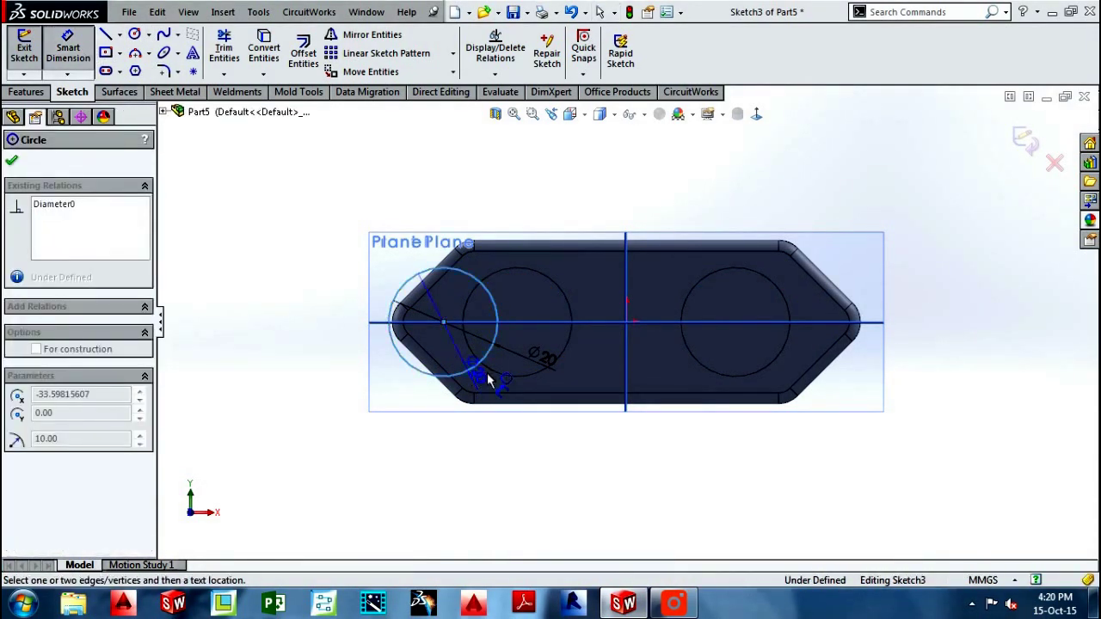
{"action": "left_click", "coordinate": [504, 382]}
{"action": "left_click", "coordinate": [495, 443]}
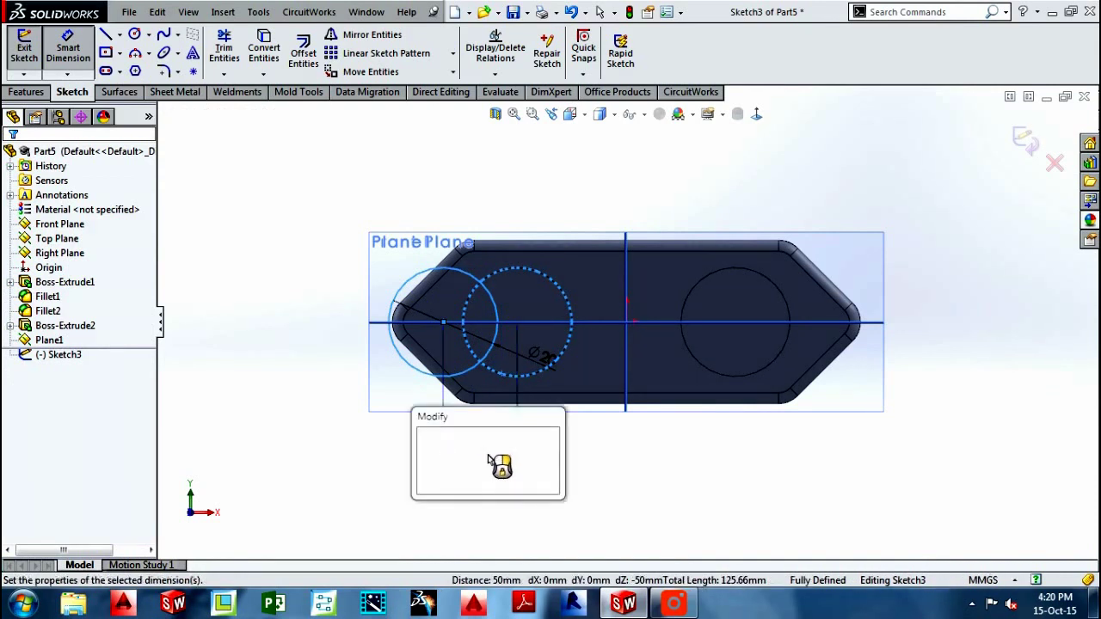
{"action": "type", "text": "12"}
{"action": "key", "text": "Return"}
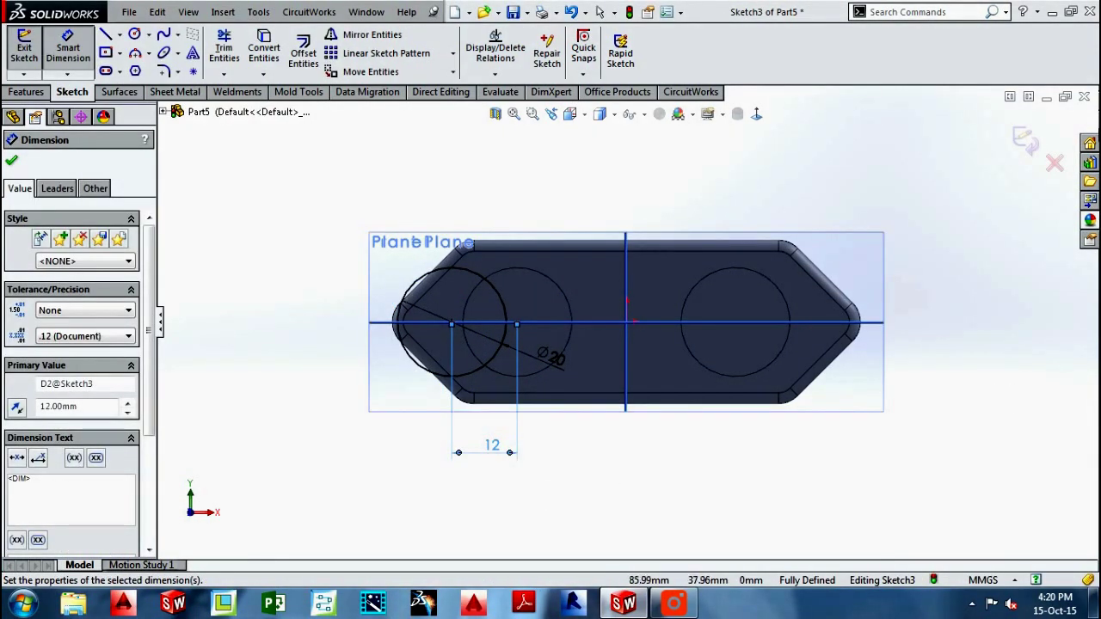
{"action": "left_click", "coordinate": [1022, 142]}
{"action": "mouse_move", "coordinate": [897, 312]}
{"action": "middle_mouse_down"}
{"action": "mouse_move", "coordinate": [826, 436]}
{"action": "mouse_move", "coordinate": [730, 482]}
{"action": "middle_mouse_up"}
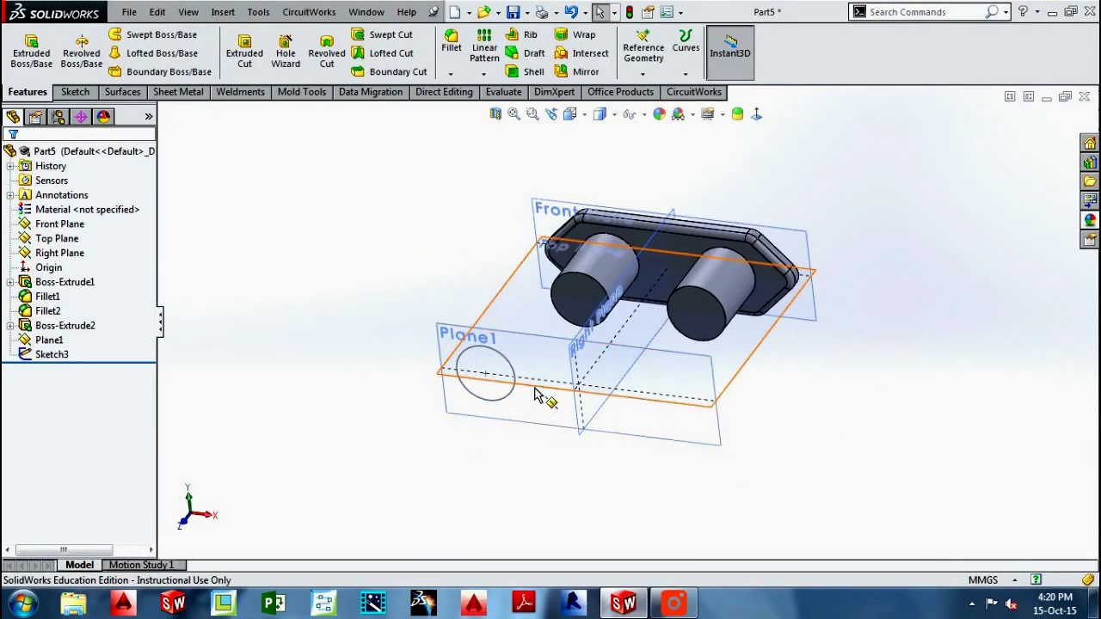
On the Top Plane, draw an L-shaped path with a 30 mm vertical leg and a 40 mm horizontal leg
{"action": "left_click", "coordinate": [530, 390]}
{"action": "left_click", "coordinate": [641, 334]}
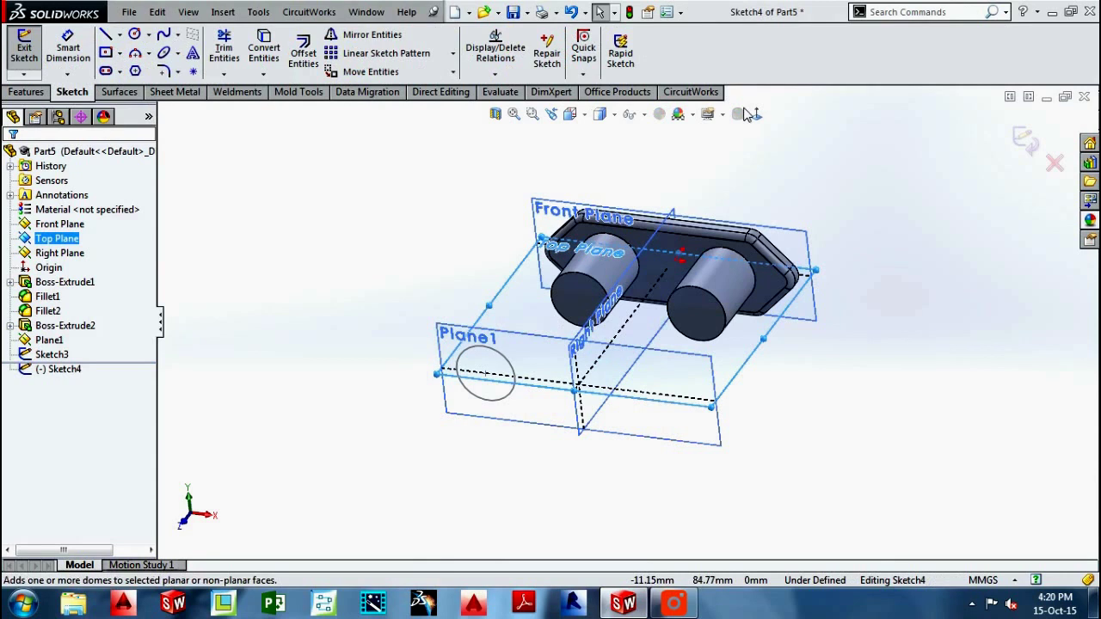
{"action": "left_click", "coordinate": [106, 38]}
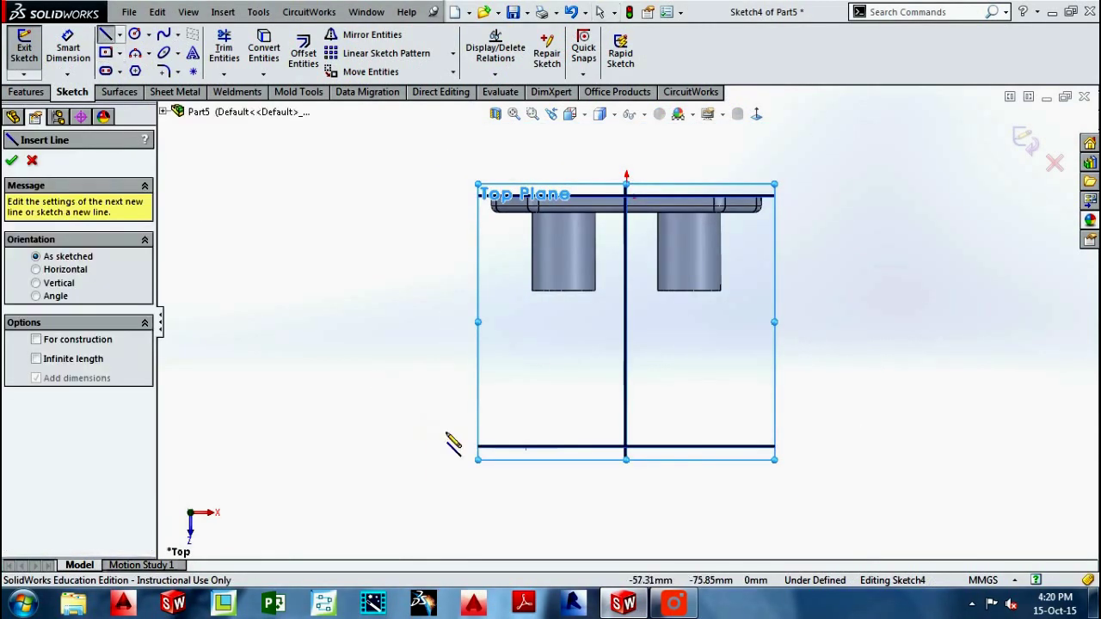
{"action": "left_click", "coordinate": [525, 447]}
{"action": "left_click", "coordinate": [526, 540]}
{"action": "type", "text": "40"}
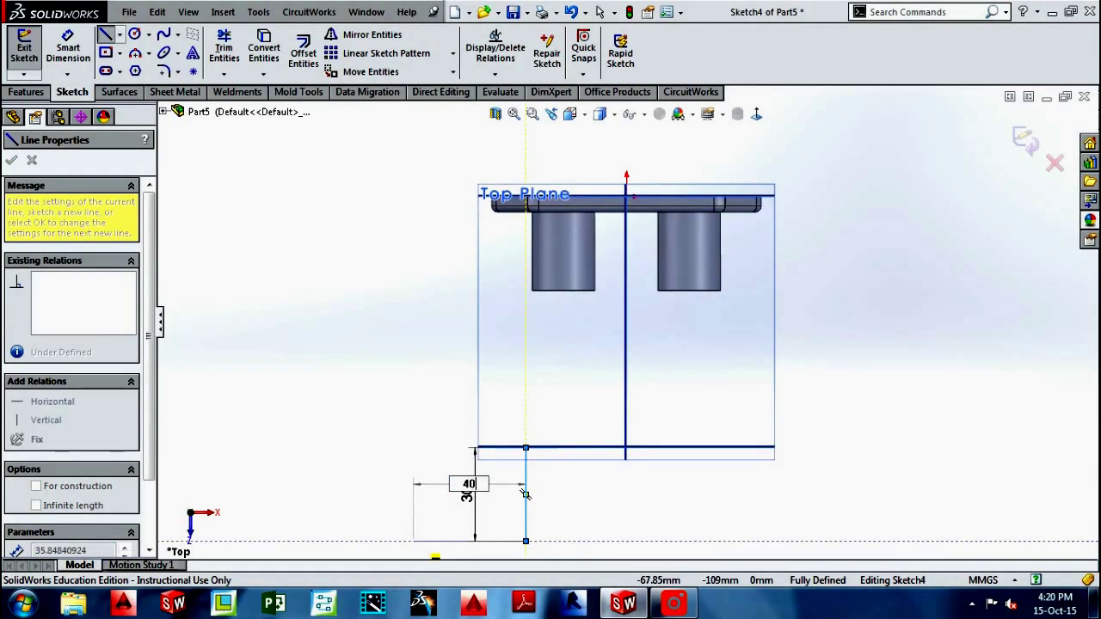
{"action": "key", "text": "Return"}
{"action": "key", "text": "Escape"}
{"action": "scroll", "coordinate": [545, 491], "scroll_direction": "up", "scroll_amount": 2}
{"action": "scroll", "coordinate": [597, 428], "scroll_direction": "down", "scroll_amount": 3}
{"action": "left_click_drag", "start_coordinate": [598, 423], "coordinate": [545, 471]}
{"action": "left_click", "coordinate": [306, 217]}
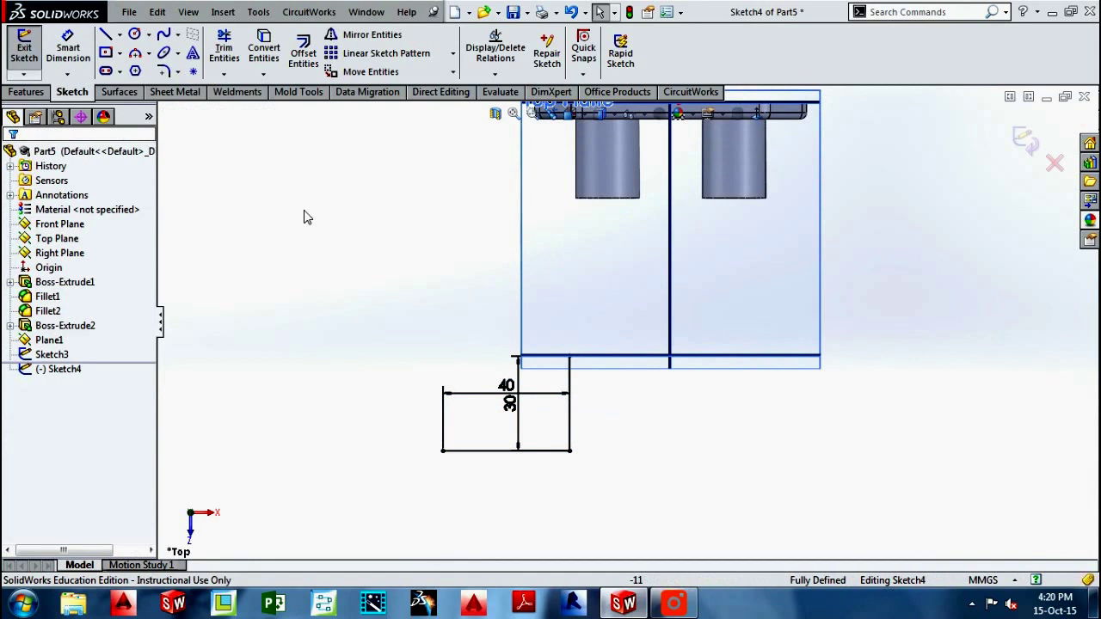
Round the path's corner with an R20 sketch fillet and exit the sketch
{"action": "left_click", "coordinate": [161, 72]}
{"action": "left_click", "coordinate": [568, 450]}
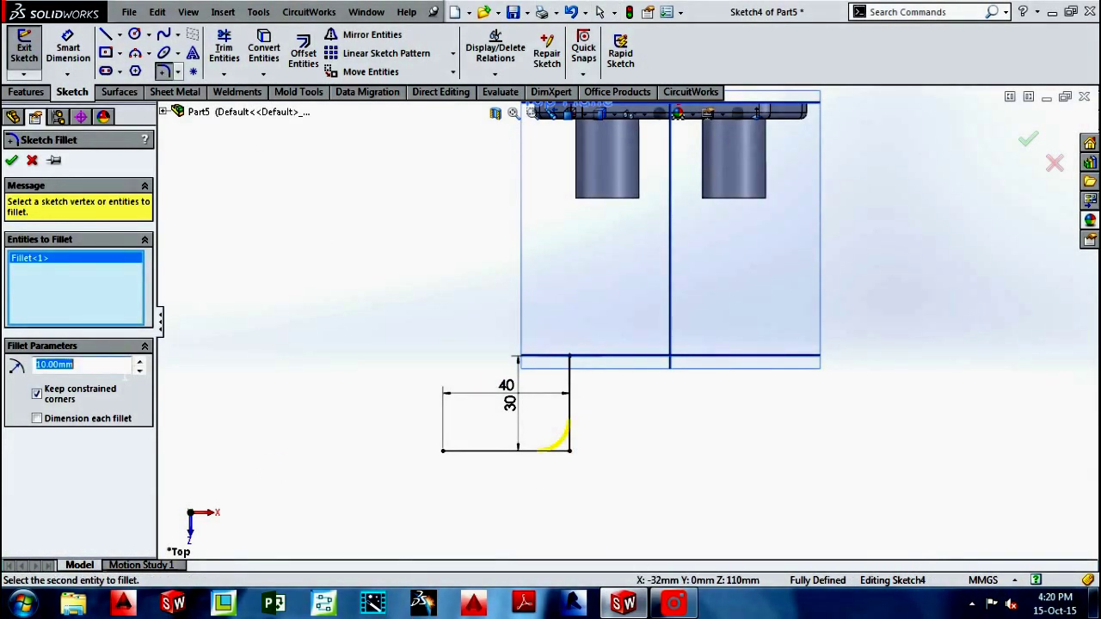
{"action": "key", "text": "Return"}
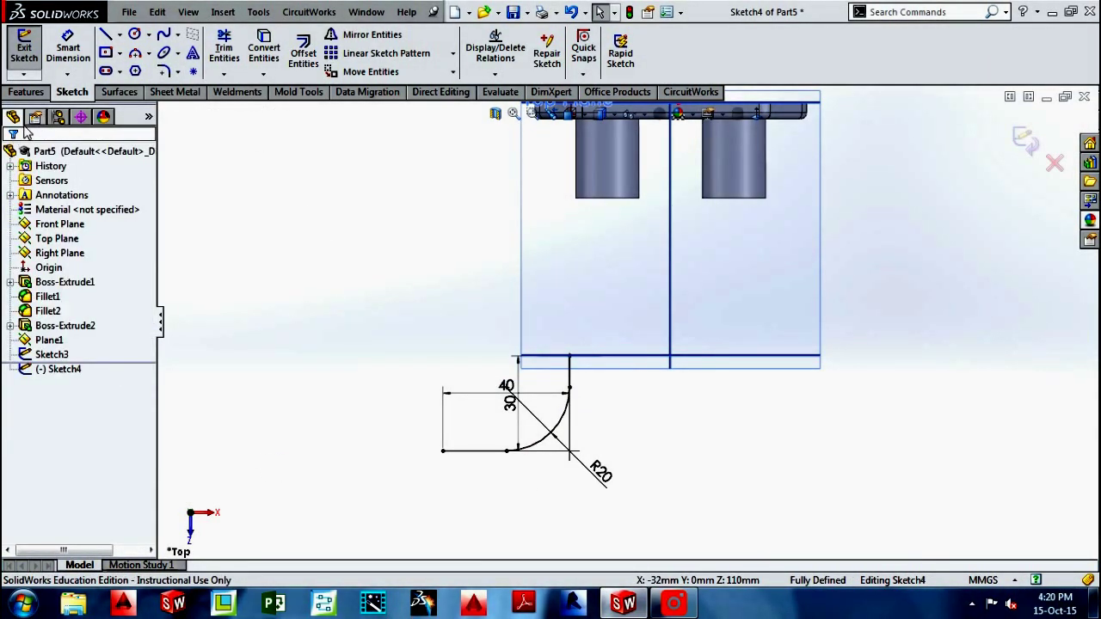
{"action": "left_click", "coordinate": [29, 69]}
{"action": "mouse_move", "coordinate": [381, 442]}
{"action": "middle_mouse_down"}
{"action": "mouse_move", "coordinate": [371, 331]}
{"action": "mouse_move", "coordinate": [580, 319]}
{"action": "middle_mouse_up"}
Sweep the Sketch3 circle along the Sketch4 path to create Sweep1
{"action": "scroll", "coordinate": [571, 277], "scroll_direction": "down", "scroll_amount": 3}
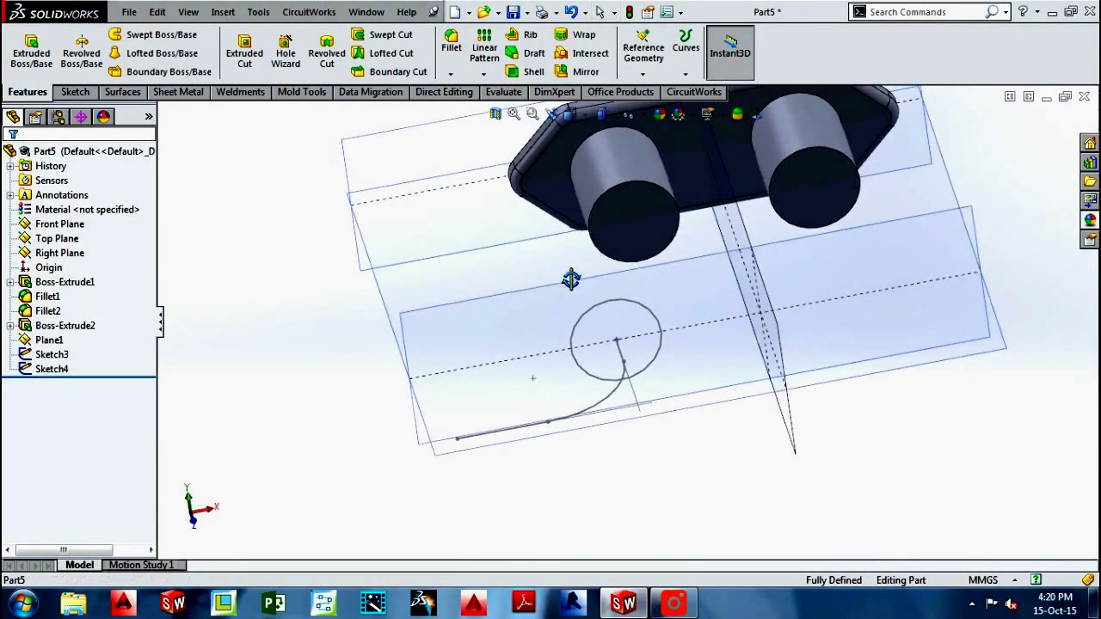
{"action": "mouse_move", "coordinate": [585, 267]}
{"action": "middle_mouse_down"}
{"action": "mouse_move", "coordinate": [668, 309]}
{"action": "mouse_move", "coordinate": [437, 157]}
{"action": "middle_mouse_up"}
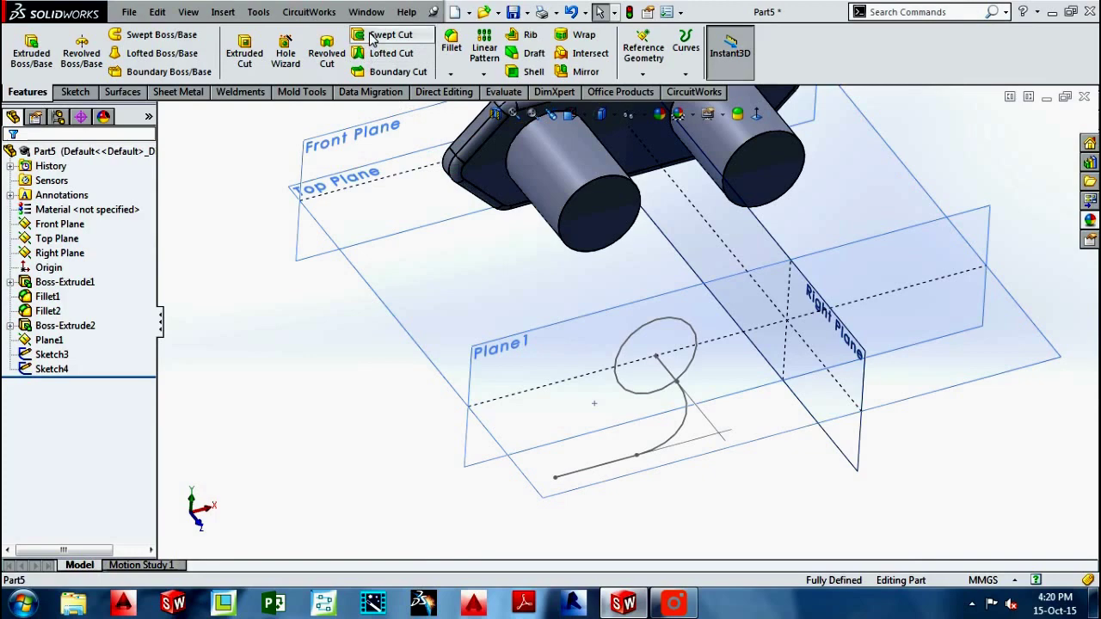
{"action": "left_click", "coordinate": [172, 43]}
{"action": "left_click", "coordinate": [659, 393]}
{"action": "left_click", "coordinate": [681, 415]}
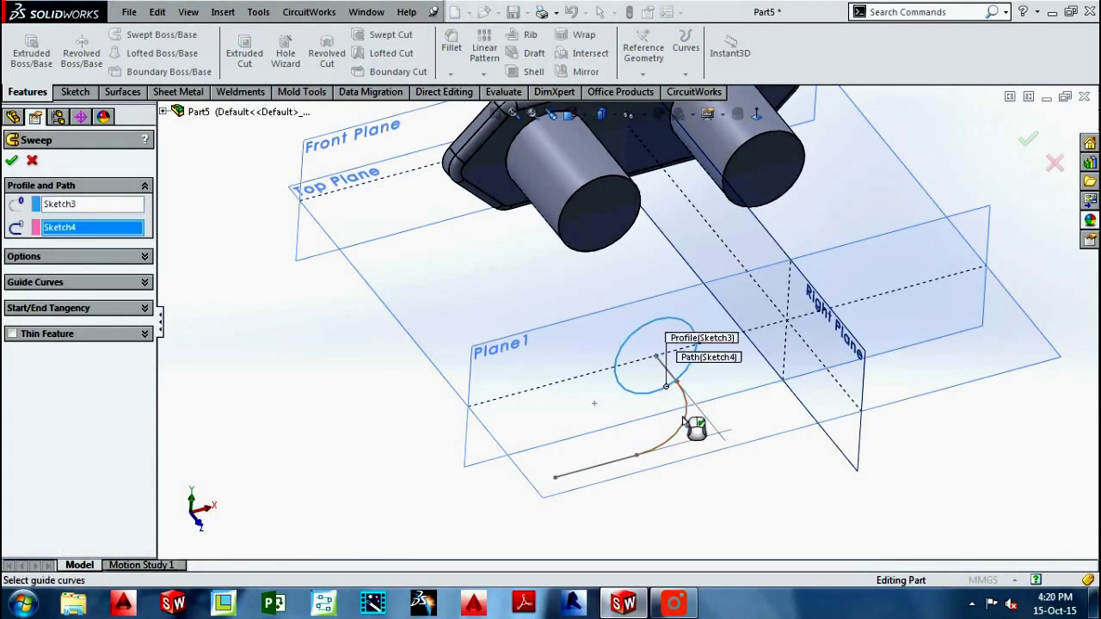
{"action": "left_click", "coordinate": [1029, 143]}
{"action": "mouse_move", "coordinate": [1033, 267]}
{"action": "middle_mouse_down"}
{"action": "mouse_move", "coordinate": [1005, 336]}
{"action": "mouse_move", "coordinate": [1007, 322]}
{"action": "middle_mouse_up"}
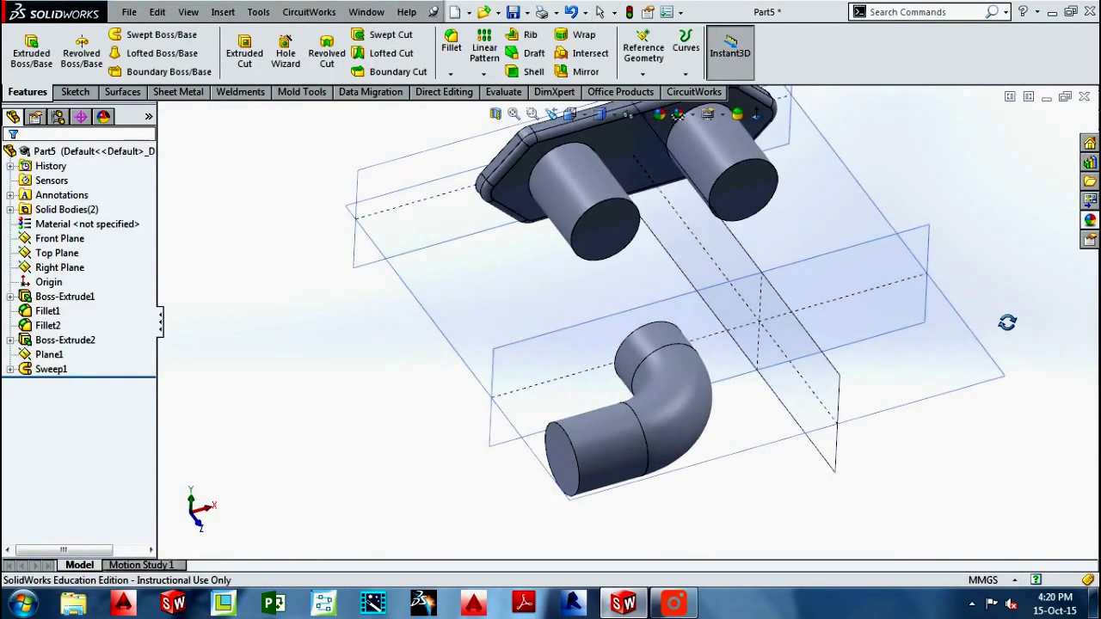
Expand Sweep1 to show its sketches and fit the whole model in view
{"action": "left_click", "coordinate": [21, 387]}
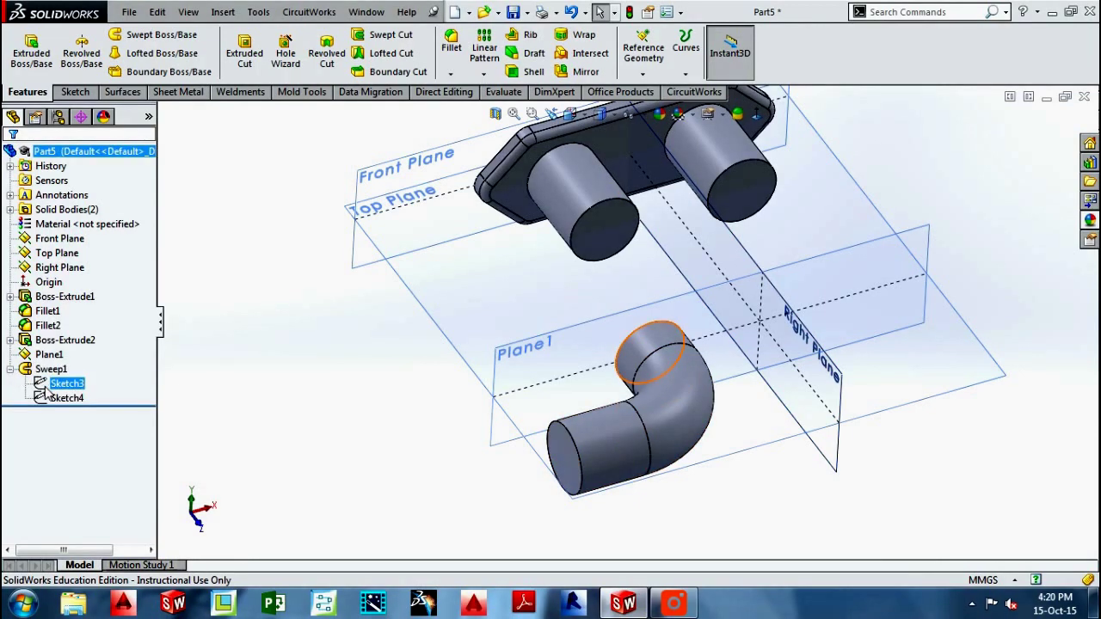
{"action": "left_click", "coordinate": [66, 384]}
{"action": "left_click", "coordinate": [233, 426]}
{"action": "key", "text": "f"}
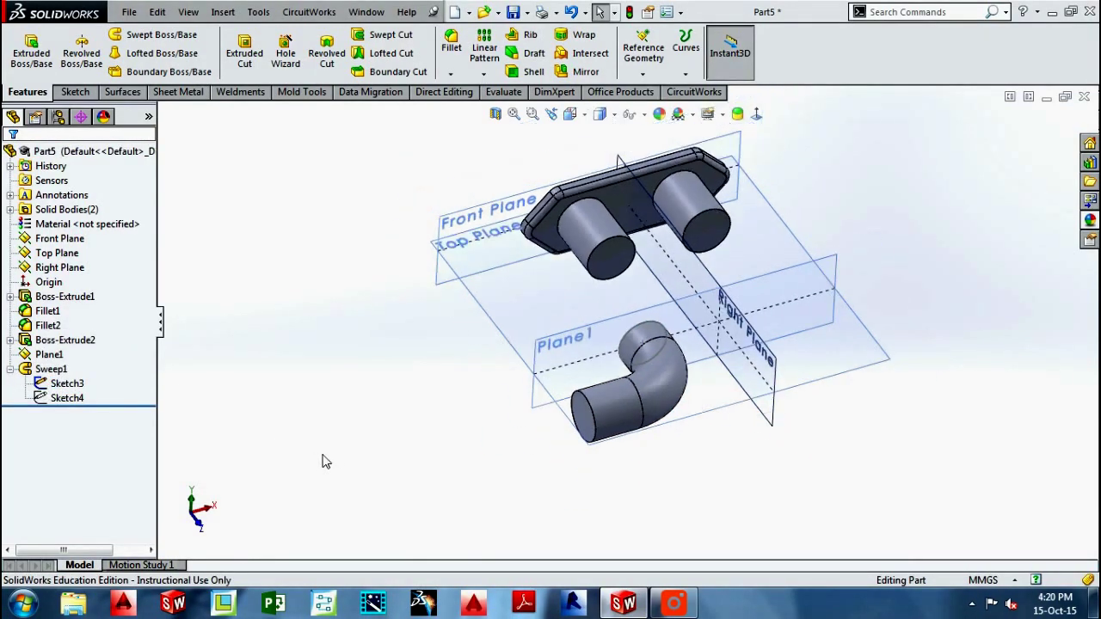
{"action": "middle_click_drag", "start_coordinate": [630, 266], "coordinate": [593, 280], "text": "ctrl"}
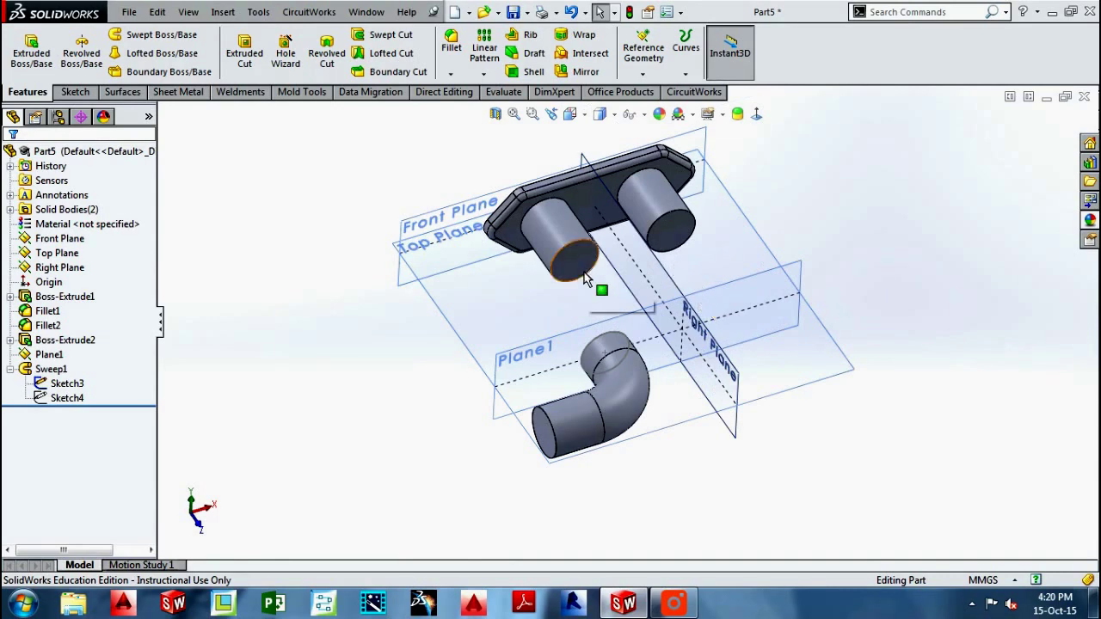
Open a new sketch on the Top Plane and hide the planes from view
{"action": "left_click", "coordinate": [585, 278]}
{"action": "left_click", "coordinate": [659, 215]}
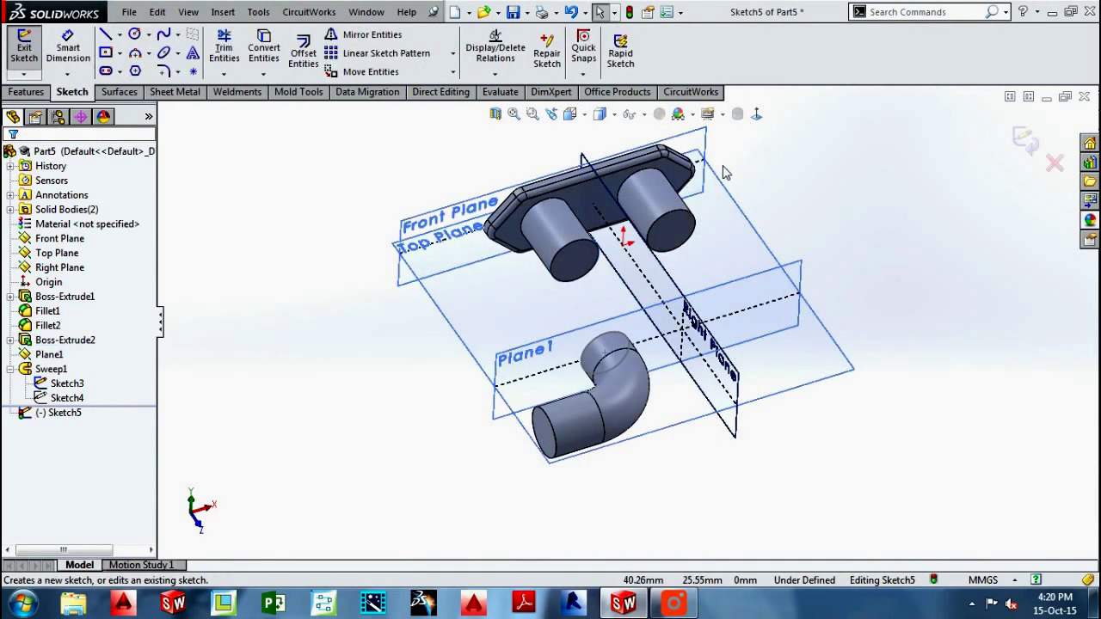
{"action": "left_click", "coordinate": [24, 47]}
{"action": "left_click", "coordinate": [517, 318]}
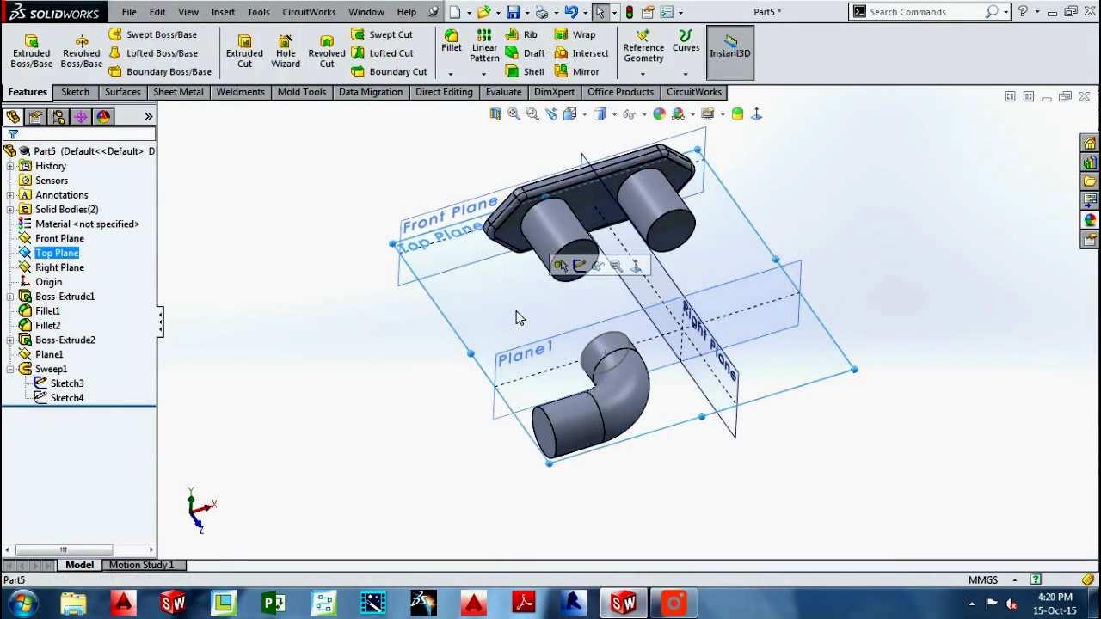
{"action": "left_click", "coordinate": [582, 268]}
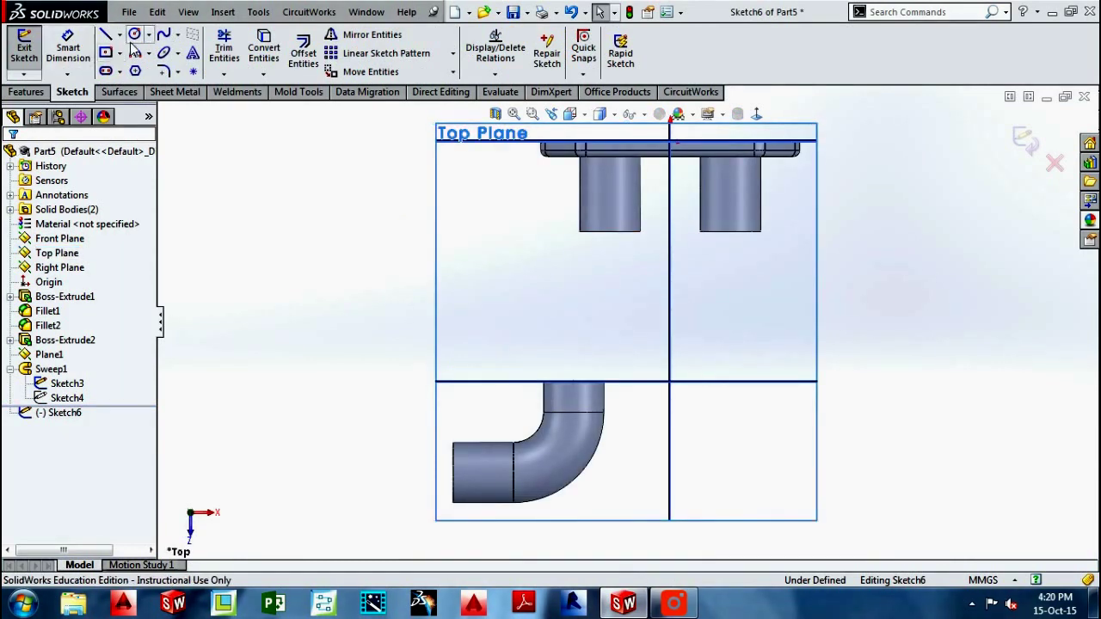
{"action": "left_click", "coordinate": [643, 113]}
{"action": "left_click", "coordinate": [632, 135]}
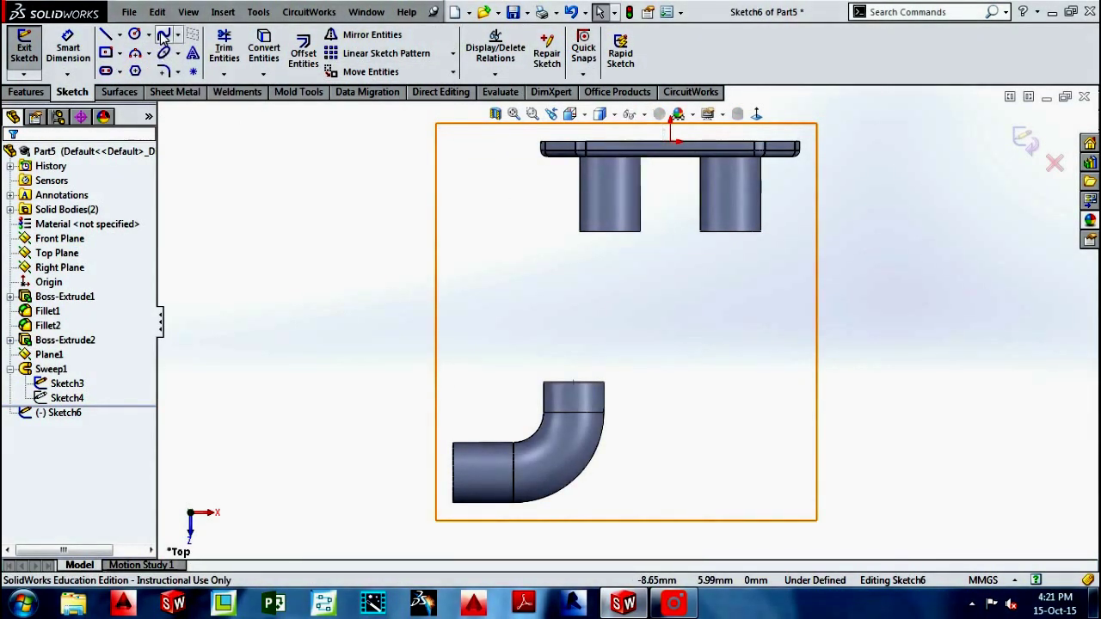
Draw a spline from the left pipe's bottom edge to the elbow top, with a vertical lower tangent
{"action": "left_click", "coordinate": [610, 233]}
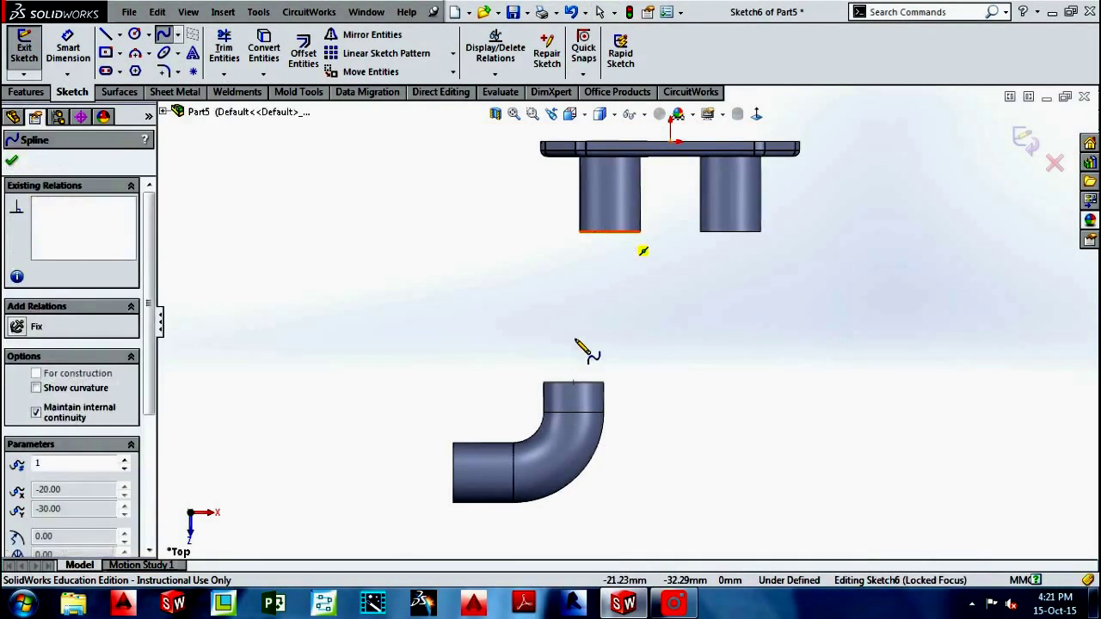
{"action": "double_click", "coordinate": [574, 382]}
{"action": "left_click", "coordinate": [608, 252]}
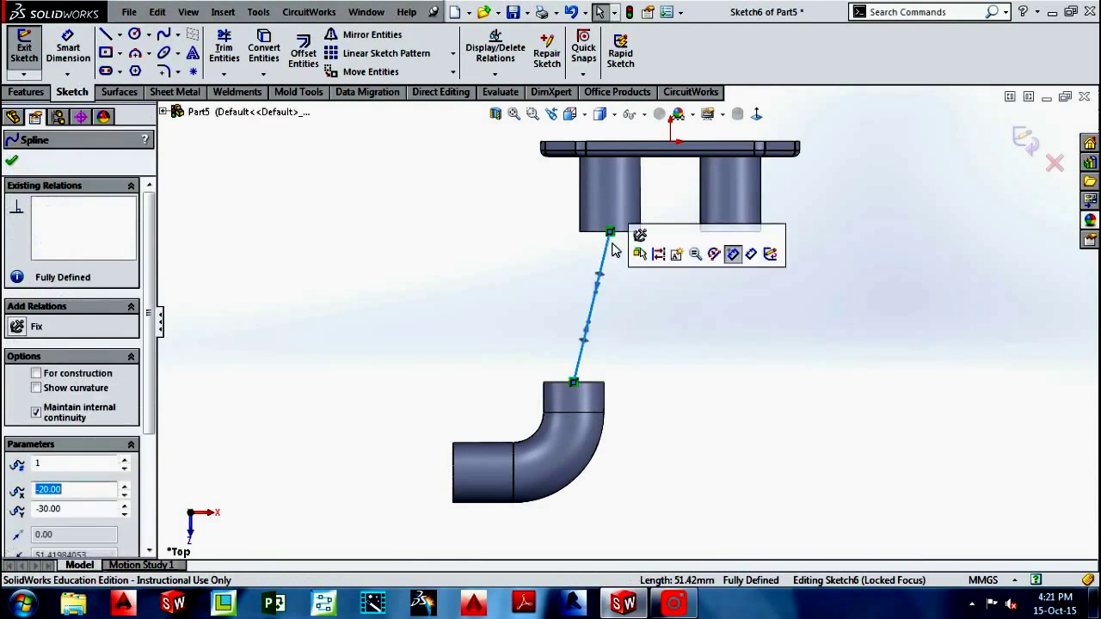
{"action": "left_click", "coordinate": [603, 274]}
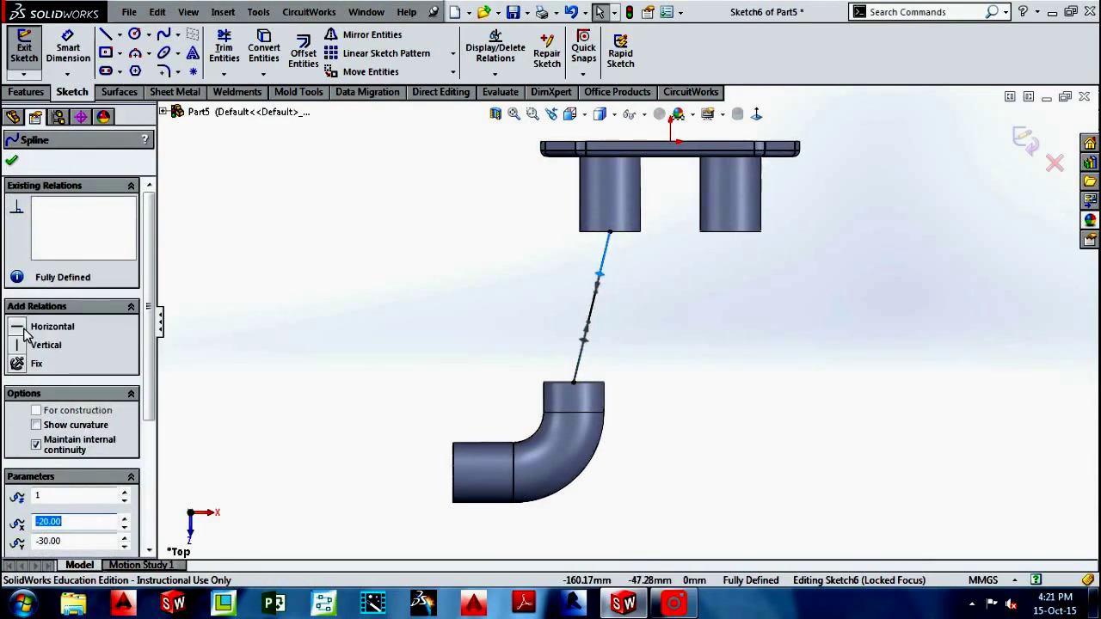
{"action": "left_click", "coordinate": [587, 353]}
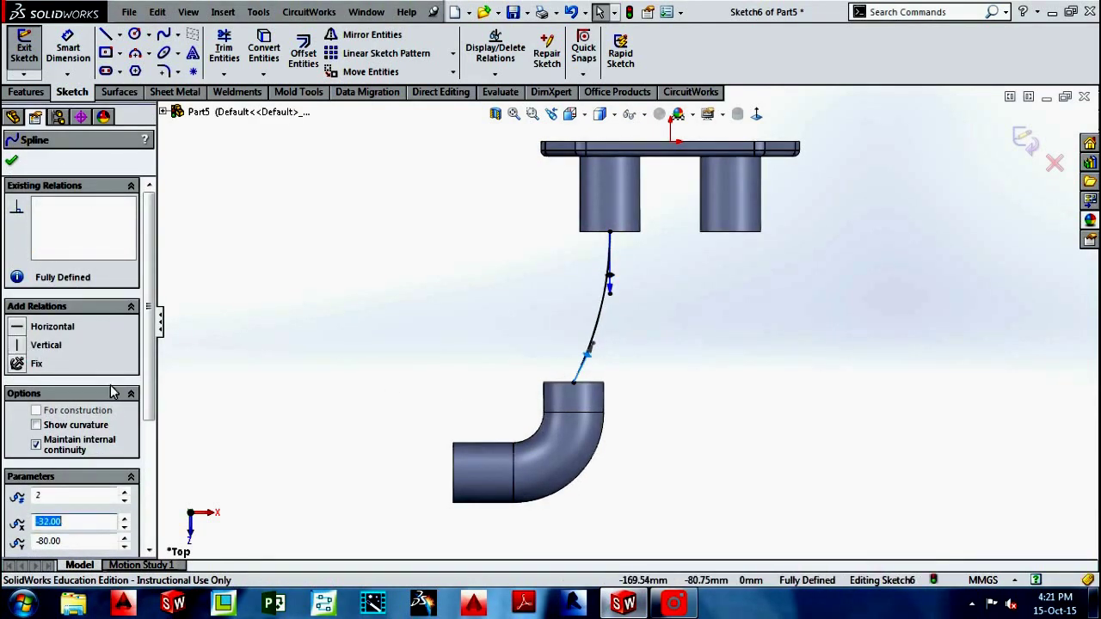
{"action": "left_click", "coordinate": [17, 345]}
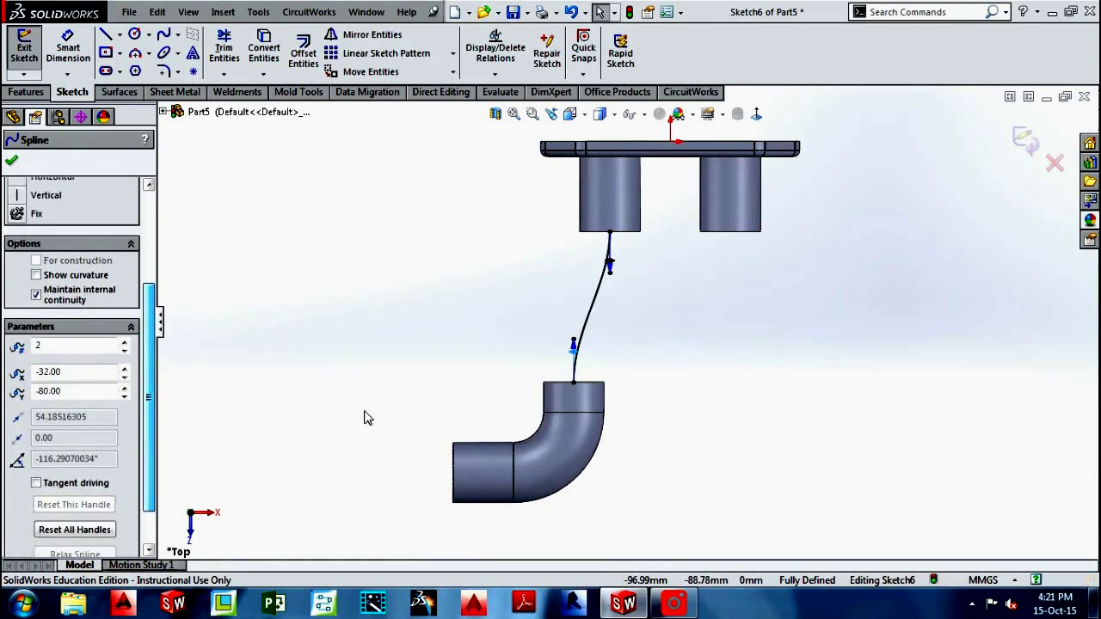
{"action": "left_click_drag", "start_coordinate": [576, 368], "coordinate": [575, 339]}
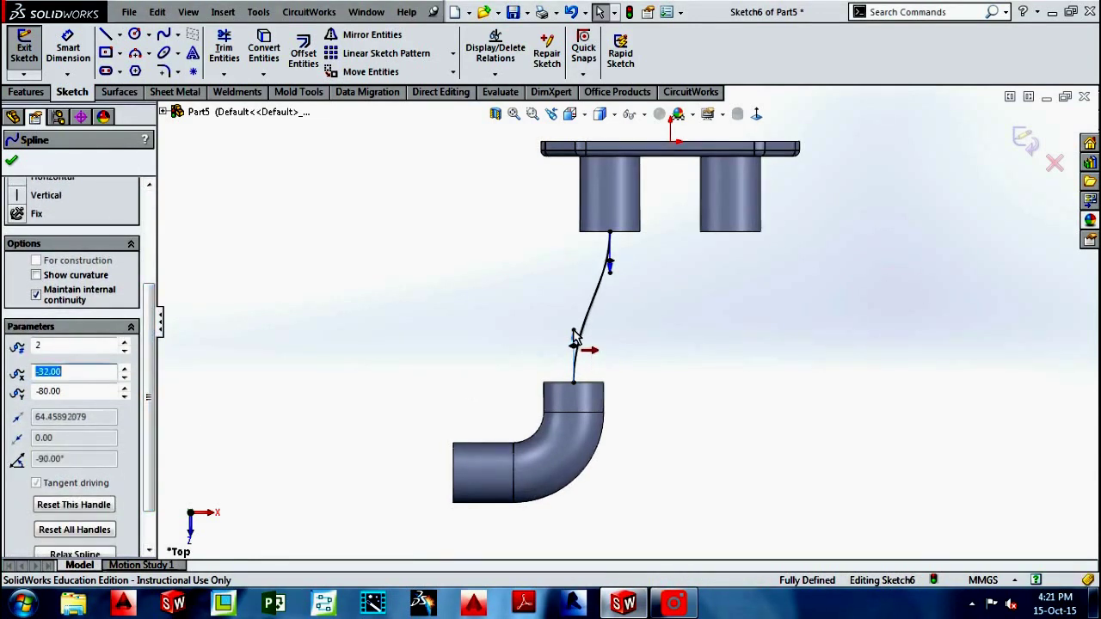
{"action": "left_click", "coordinate": [608, 272]}
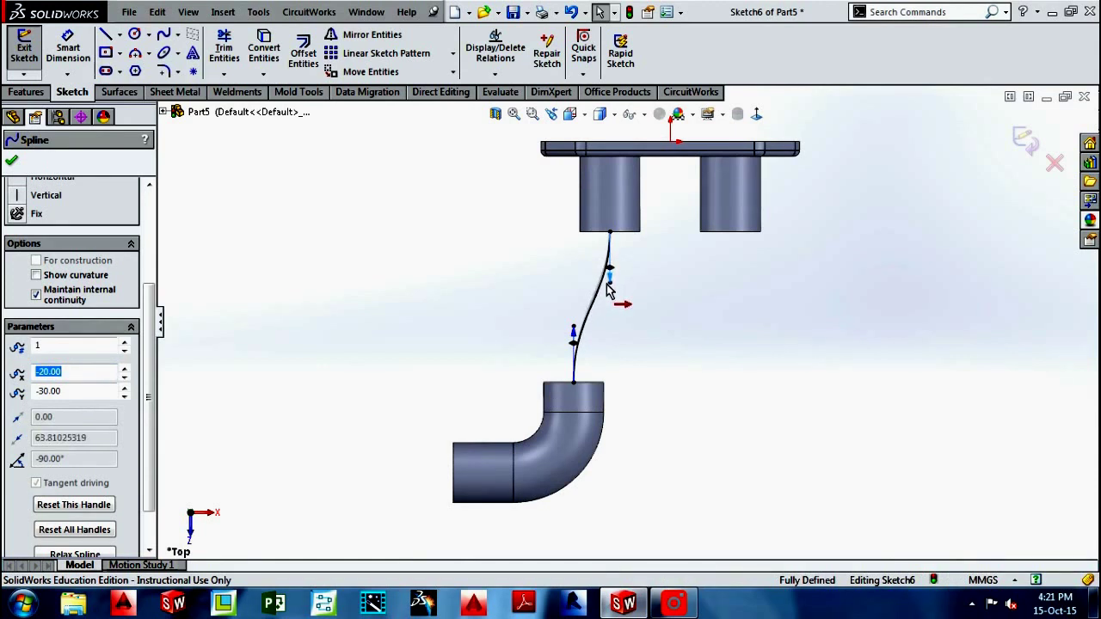
{"action": "left_click", "coordinate": [1017, 139]}
{"action": "middle_click_drag", "start_coordinate": [880, 337], "coordinate": [815, 395]}
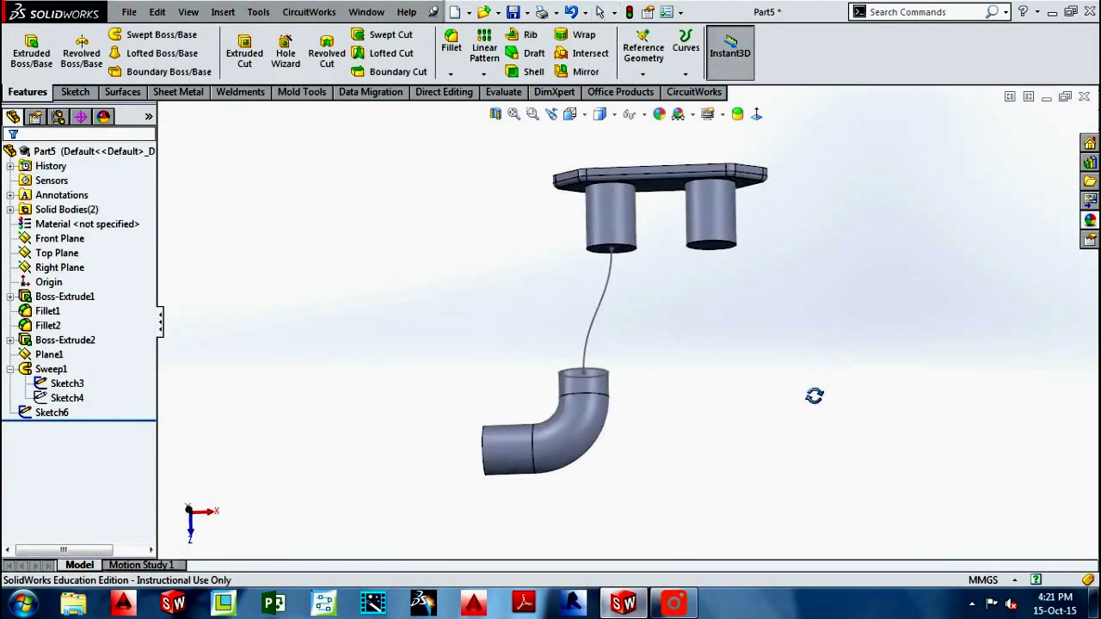
On the Top Plane, draw a spline from the right pipe's bottom edge to the elbow's top
{"action": "left_click", "coordinate": [50, 255]}
{"action": "left_click", "coordinate": [60, 232]}
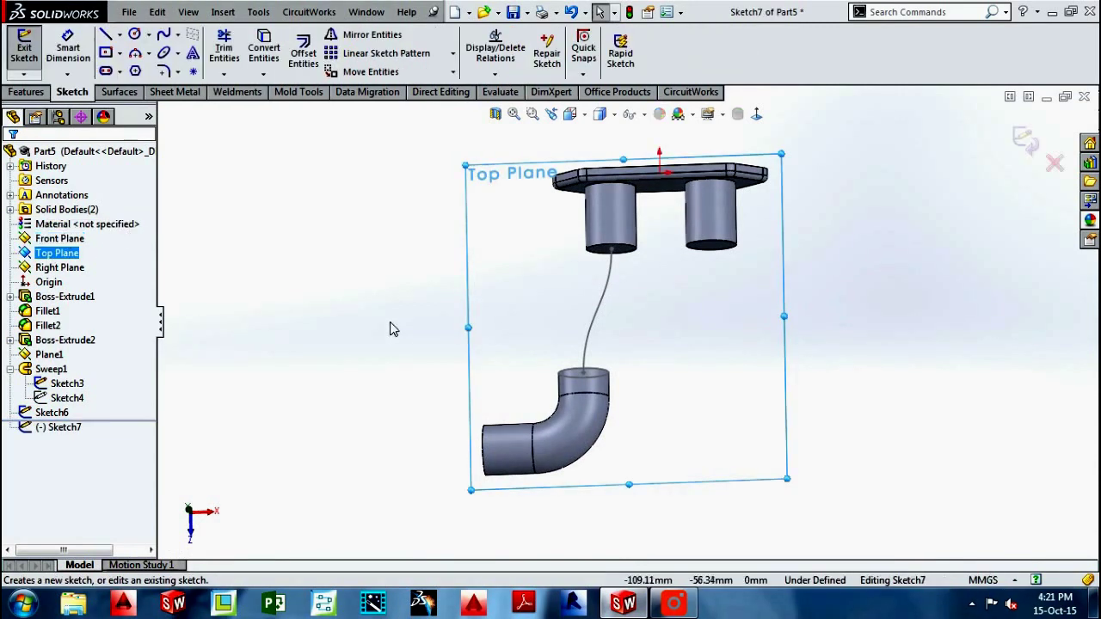
{"action": "left_click", "coordinate": [164, 37]}
{"action": "left_click", "coordinate": [740, 222]}
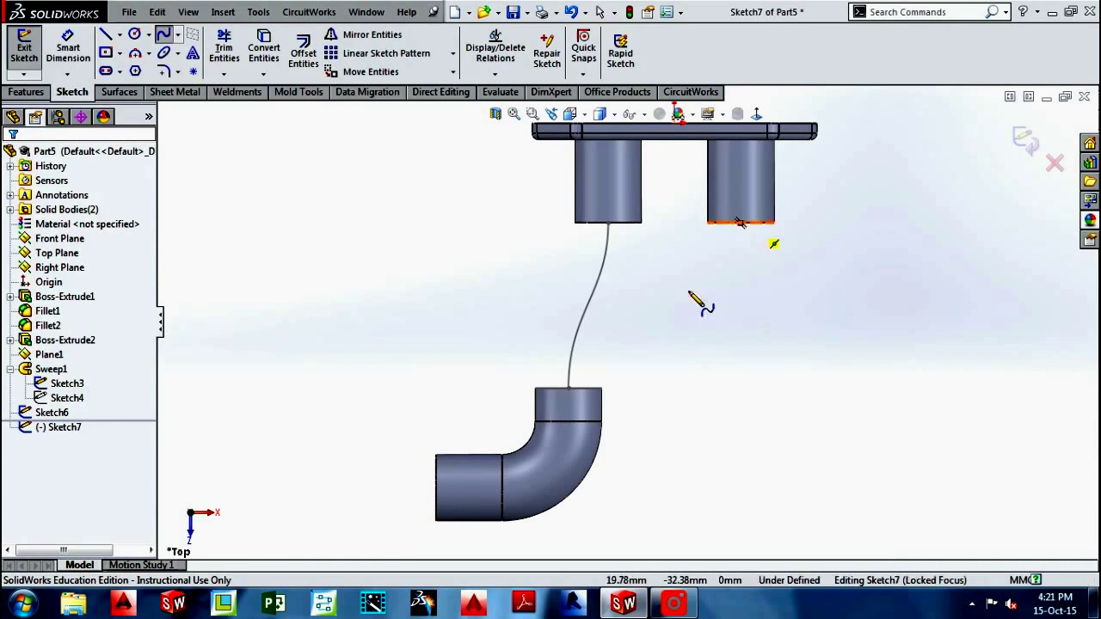
{"action": "left_click", "coordinate": [567, 389]}
{"action": "key", "text": "Escape"}
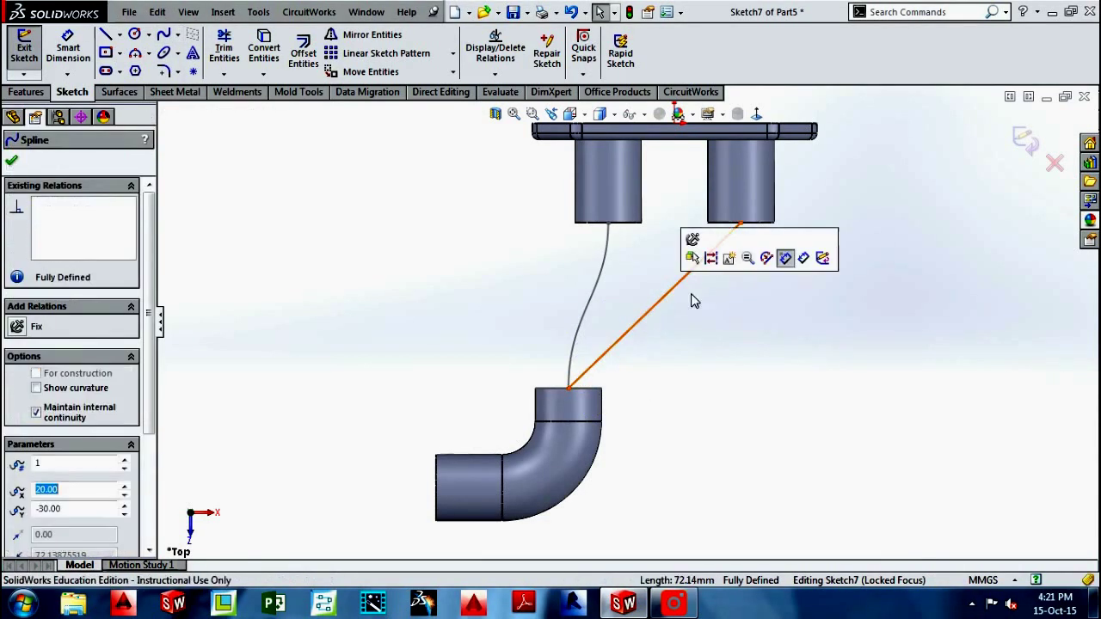
Make both spline end tangents vertical, adjust their lengths to smooth the curve, and finish Sketch7
{"action": "left_click", "coordinate": [685, 284]}
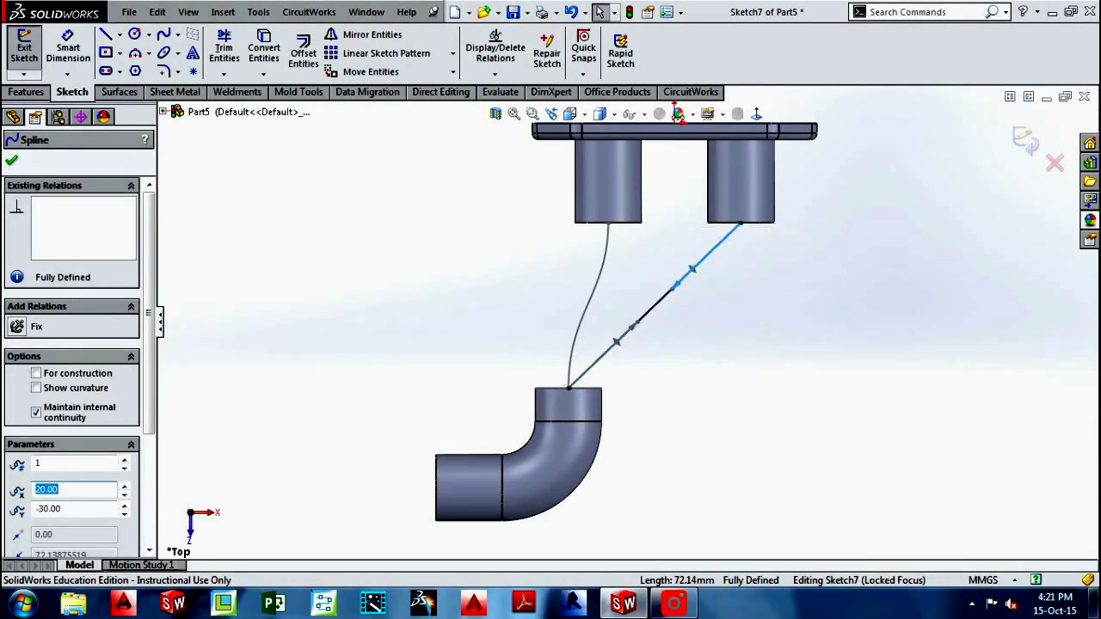
{"action": "left_click", "coordinate": [19, 345]}
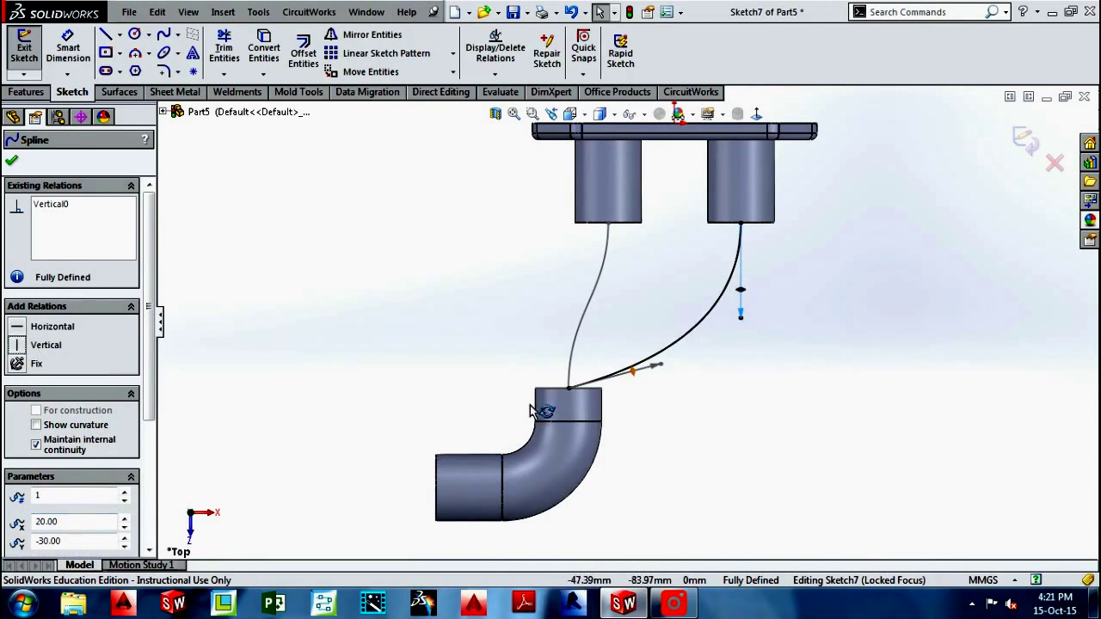
{"action": "left_click", "coordinate": [633, 371]}
{"action": "left_click", "coordinate": [35, 346]}
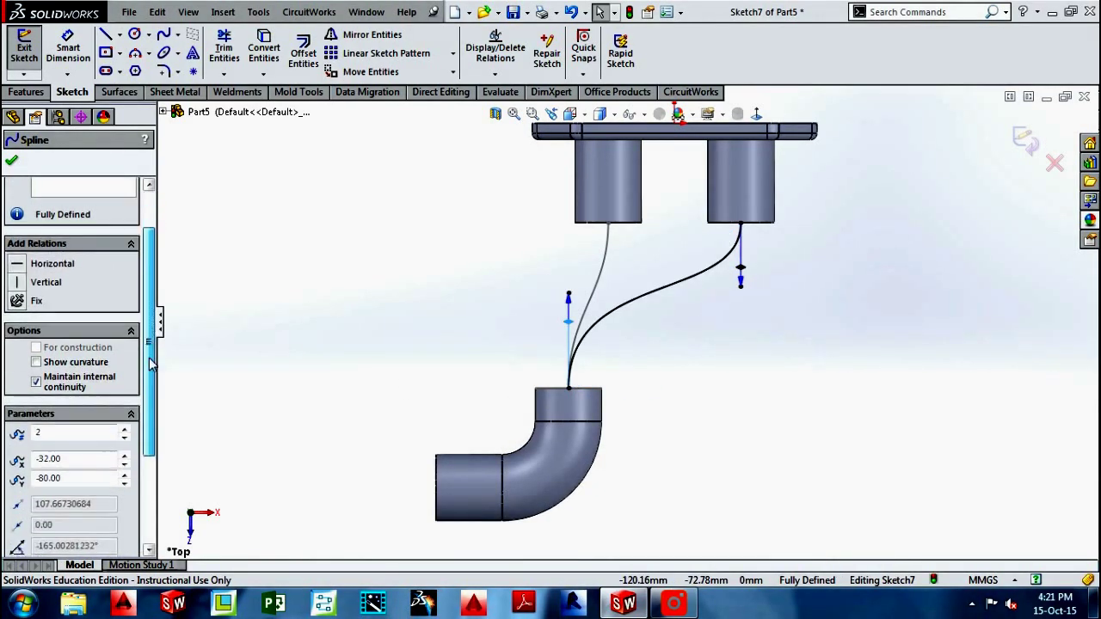
{"action": "left_click_drag", "start_coordinate": [569, 303], "coordinate": [571, 332]}
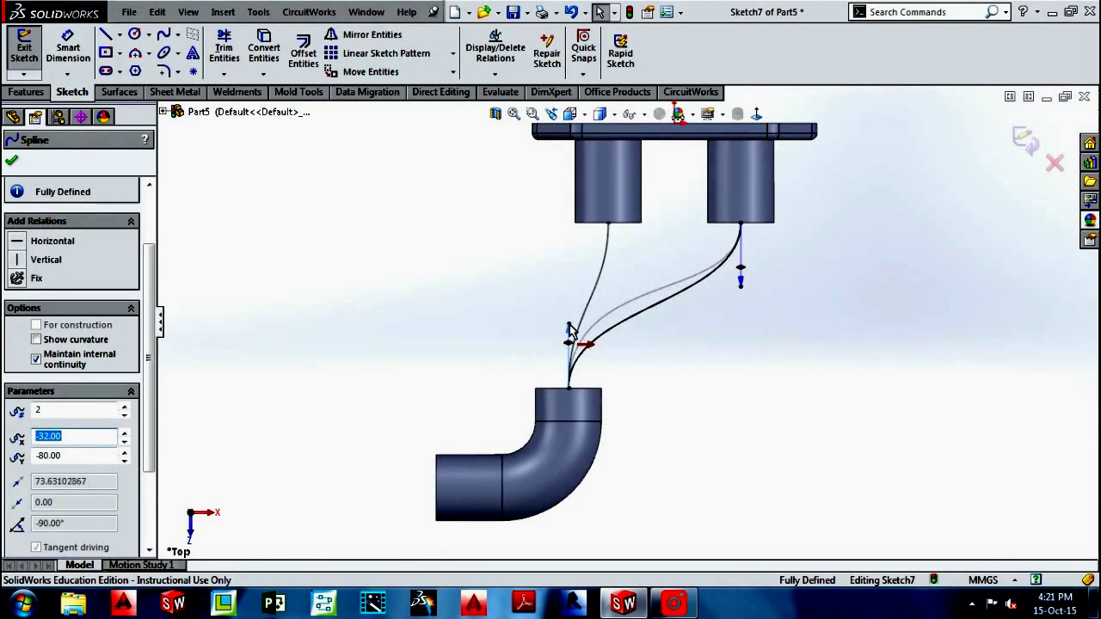
{"action": "left_click_drag", "start_coordinate": [571, 332], "coordinate": [569, 329]}
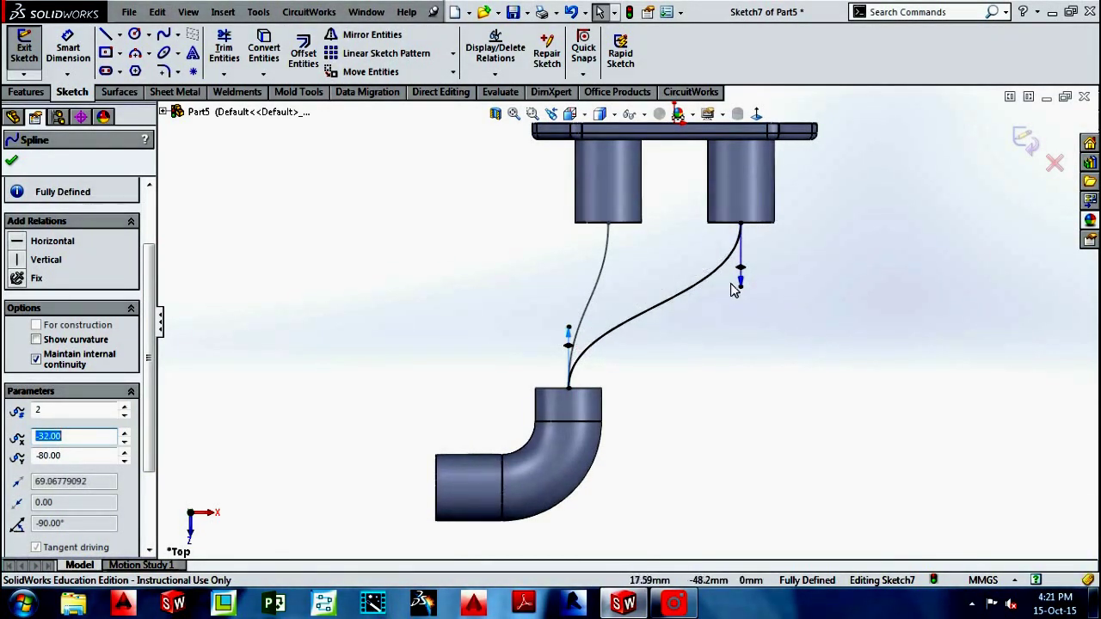
{"action": "left_click_drag", "start_coordinate": [739, 286], "coordinate": [747, 287]}
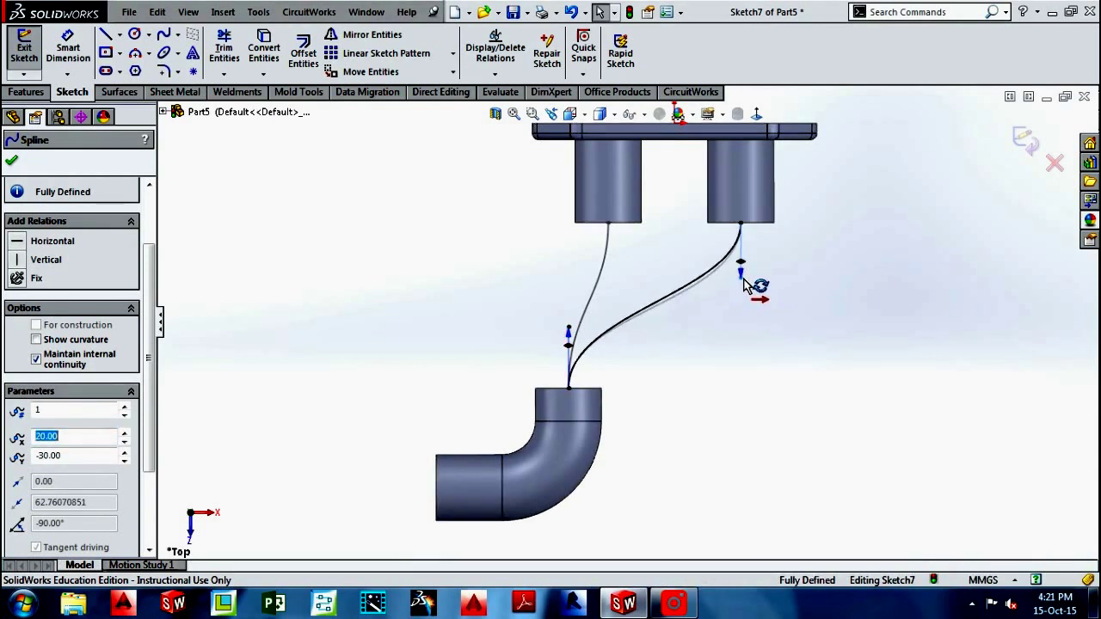
{"action": "left_click_drag", "start_coordinate": [747, 286], "coordinate": [747, 295]}
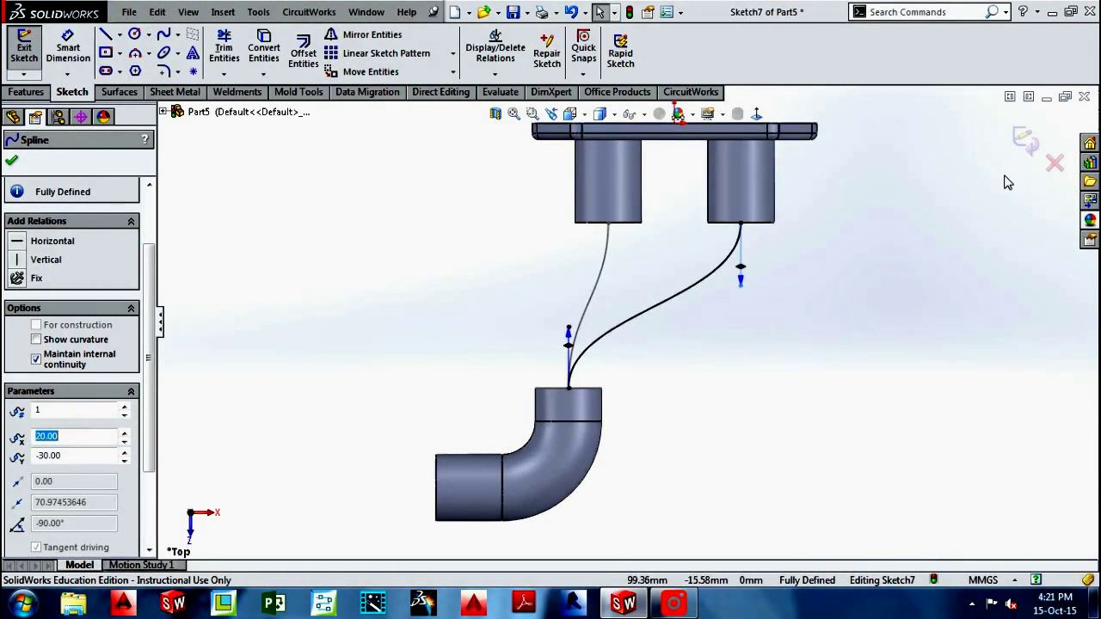
{"action": "left_click", "coordinate": [1026, 141]}
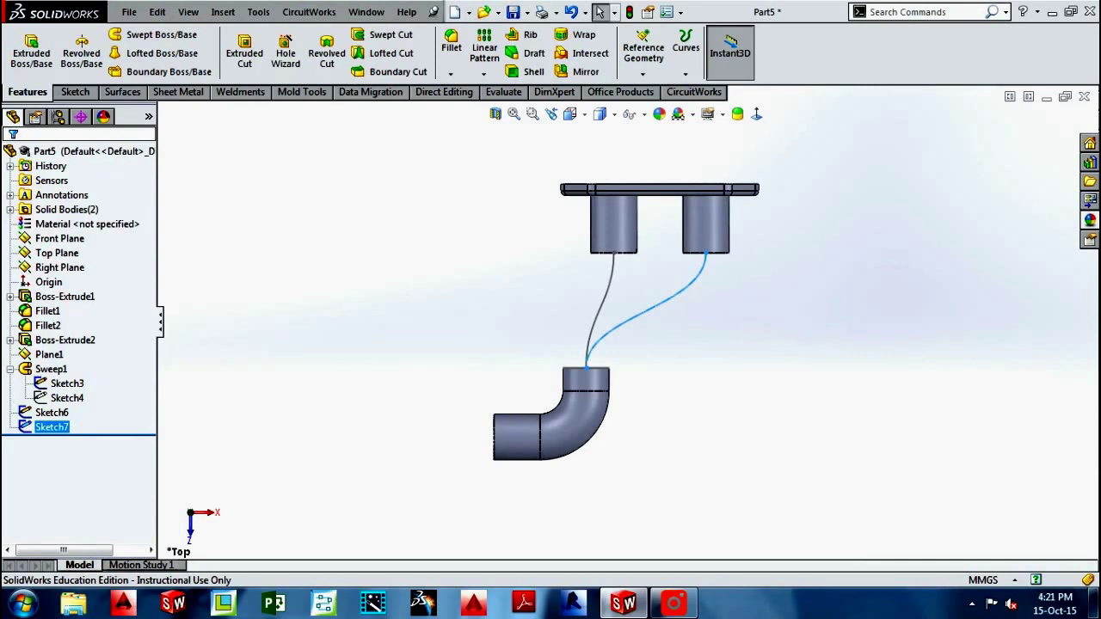
Start a loft using the left pipe's end edge and the elbow's top circle as profiles
{"action": "left_click", "coordinate": [452, 313]}
{"action": "mouse_move", "coordinate": [453, 313]}
{"action": "middle_mouse_down"}
{"action": "mouse_move", "coordinate": [509, 278]}
{"action": "mouse_move", "coordinate": [565, 344]}
{"action": "mouse_move", "coordinate": [505, 393]}
{"action": "mouse_move", "coordinate": [695, 287]}
{"action": "middle_mouse_up"}
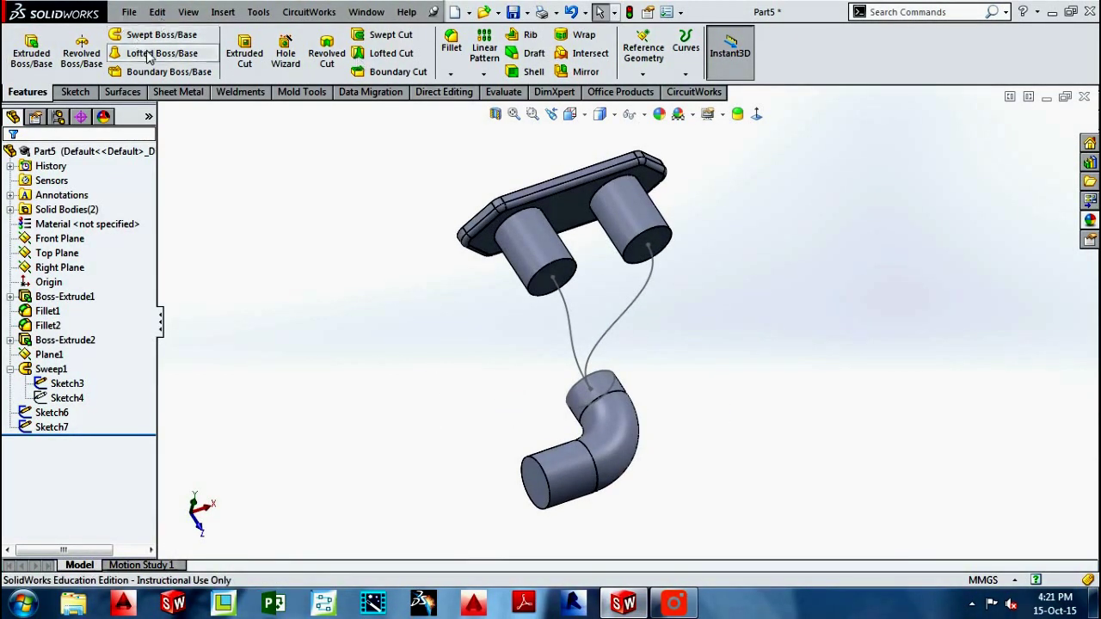
{"action": "left_click", "coordinate": [148, 57]}
{"action": "mouse_move", "coordinate": [278, 312]}
{"action": "middle_mouse_down"}
{"action": "mouse_move", "coordinate": [398, 300]}
{"action": "mouse_move", "coordinate": [418, 325]}
{"action": "mouse_move", "coordinate": [497, 299]}
{"action": "middle_mouse_up"}
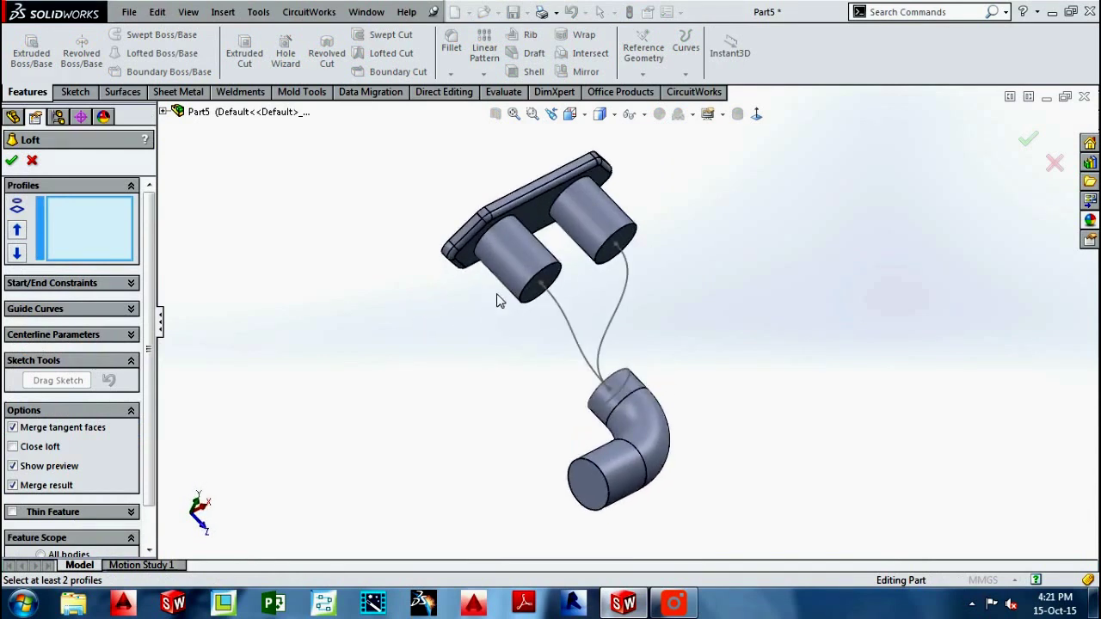
{"action": "scroll", "coordinate": [516, 296], "scroll_direction": "down", "scroll_amount": 2}
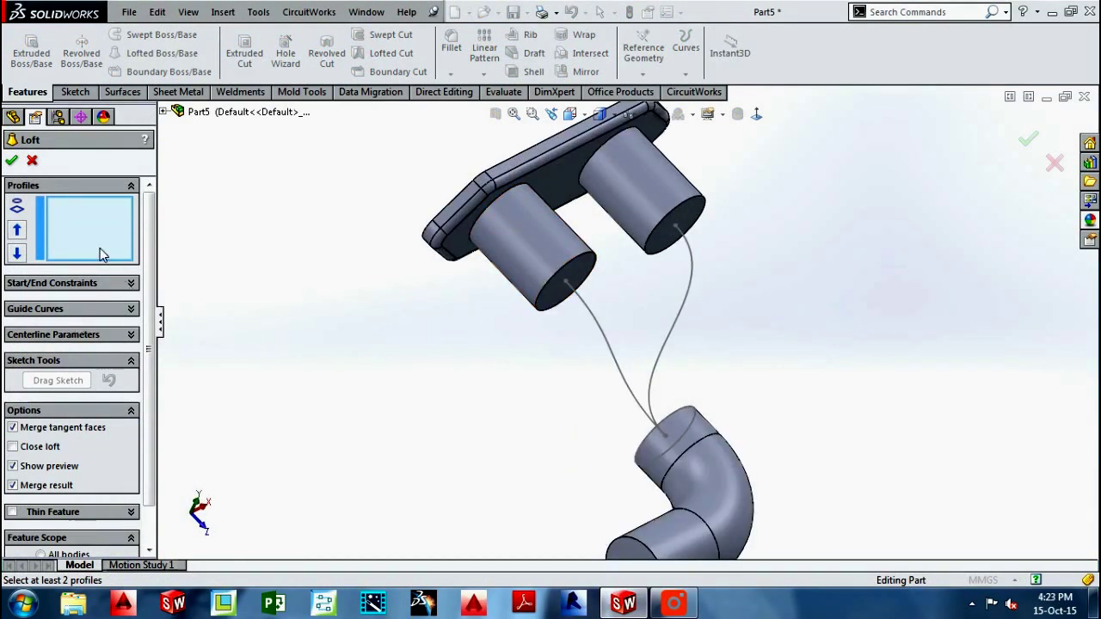
{"action": "middle_click_drag", "start_coordinate": [459, 387], "coordinate": [452, 368]}
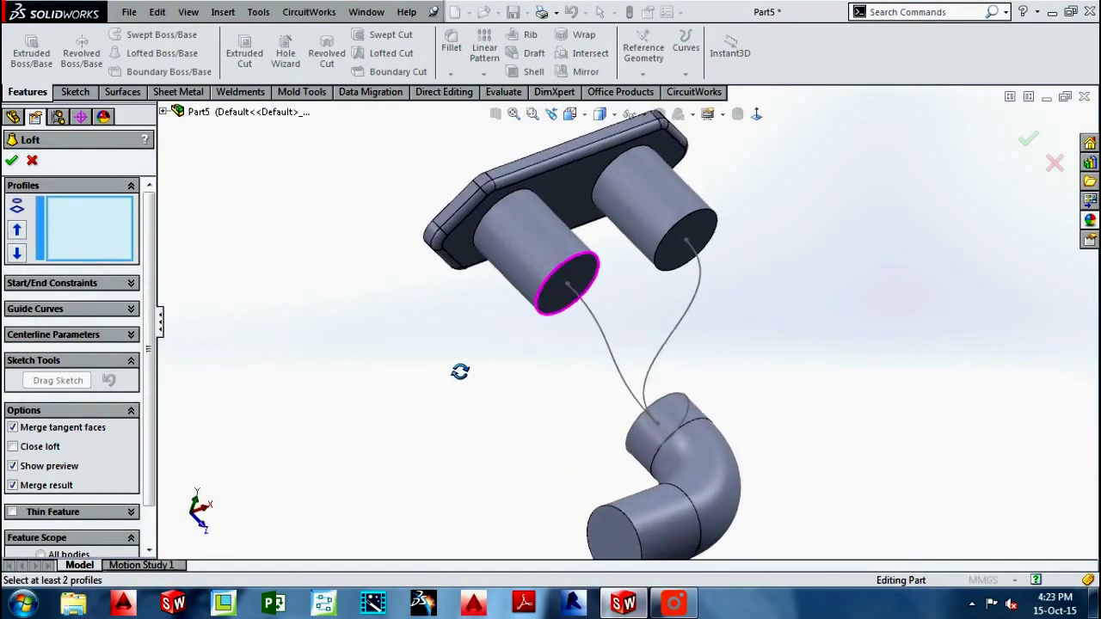
{"action": "left_click", "coordinate": [567, 312]}
{"action": "mouse_move", "coordinate": [567, 312]}
{"action": "middle_mouse_down"}
{"action": "mouse_move", "coordinate": [565, 393]}
{"action": "mouse_move", "coordinate": [634, 470]}
{"action": "middle_mouse_up"}
{"action": "left_click", "coordinate": [699, 510]}
Set Sketch6 as the loft centerline and confirm Loft1
{"action": "mouse_move", "coordinate": [688, 520]}
{"action": "middle_mouse_down"}
{"action": "mouse_move", "coordinate": [635, 491]}
{"action": "mouse_move", "coordinate": [647, 486]}
{"action": "middle_mouse_up"}
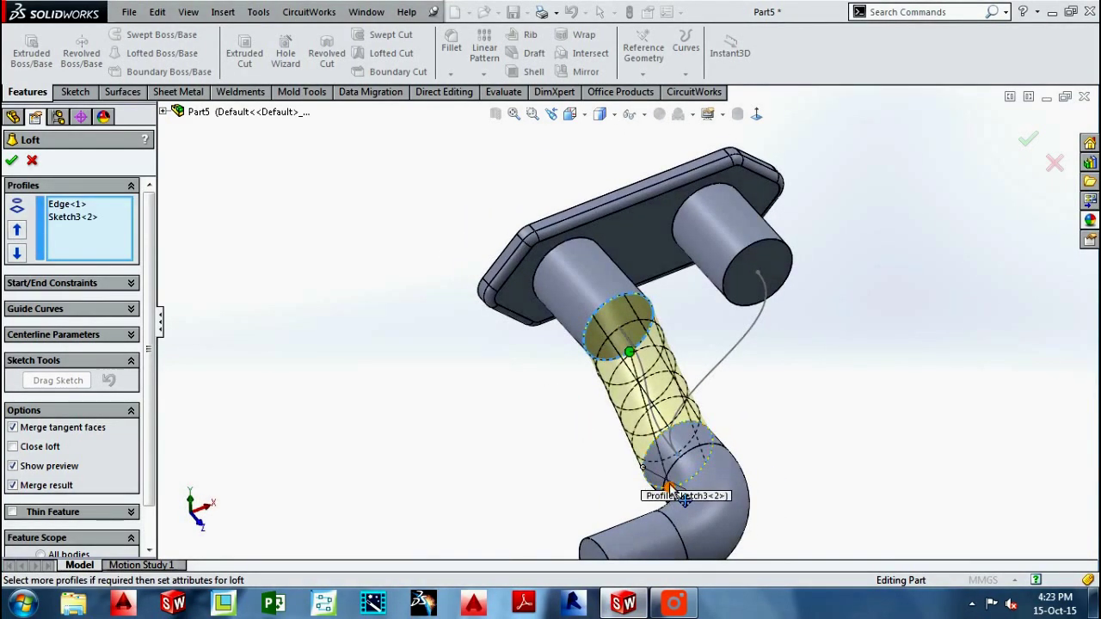
{"action": "left_click", "coordinate": [86, 337]}
{"action": "left_click", "coordinate": [643, 384]}
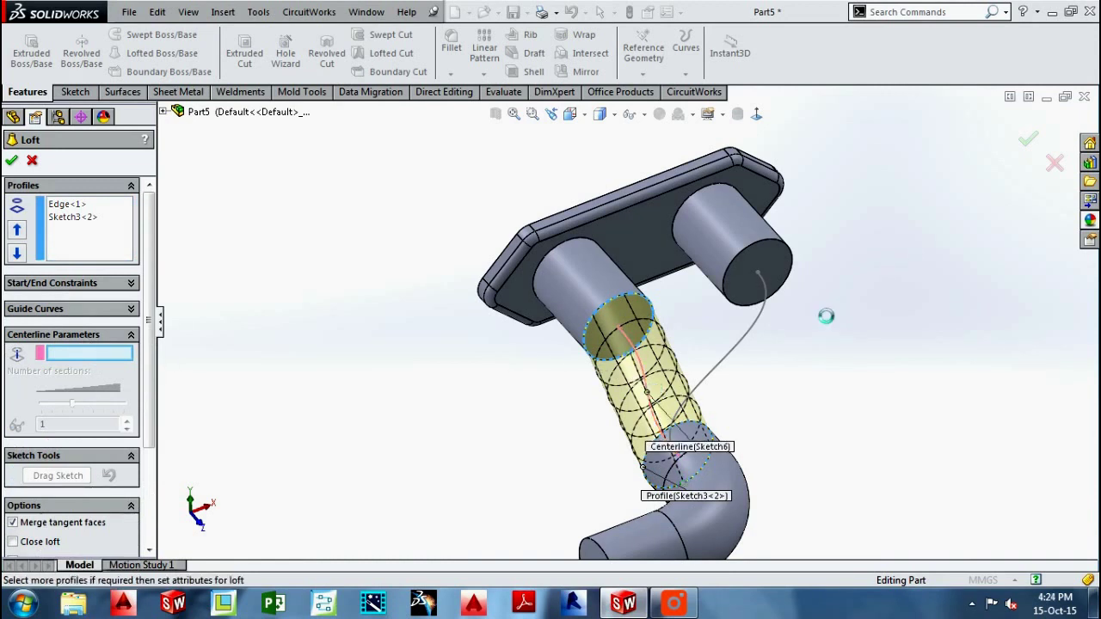
{"action": "left_click", "coordinate": [1026, 143]}
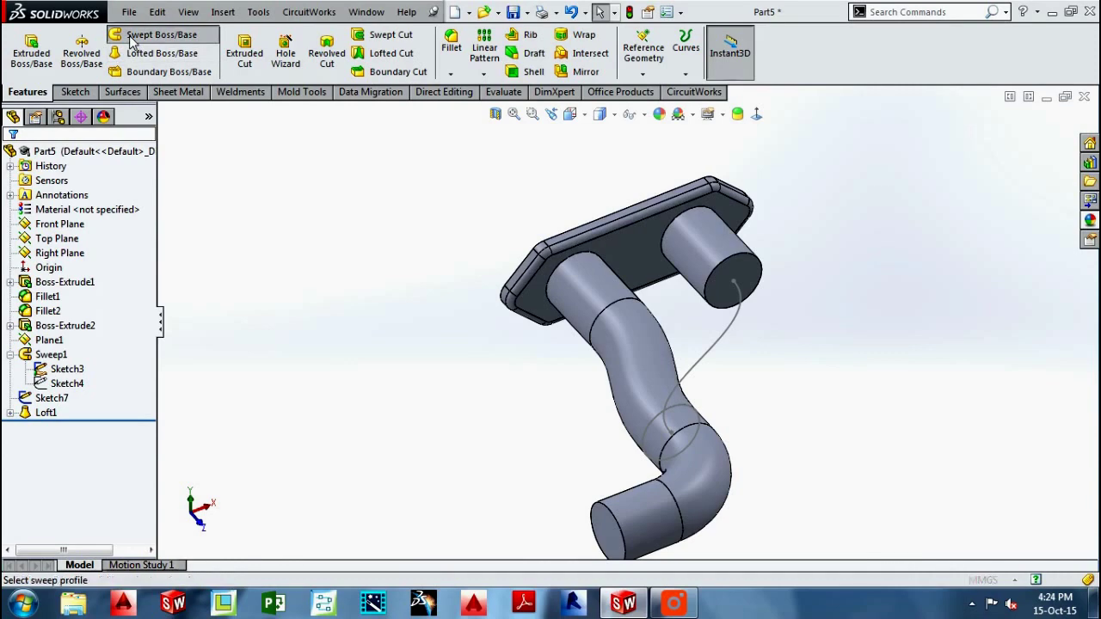
Loft the right pipe's end edge to the elbow's top circle along Sketch7, untwisting the connectors
{"action": "left_click", "coordinate": [160, 52]}
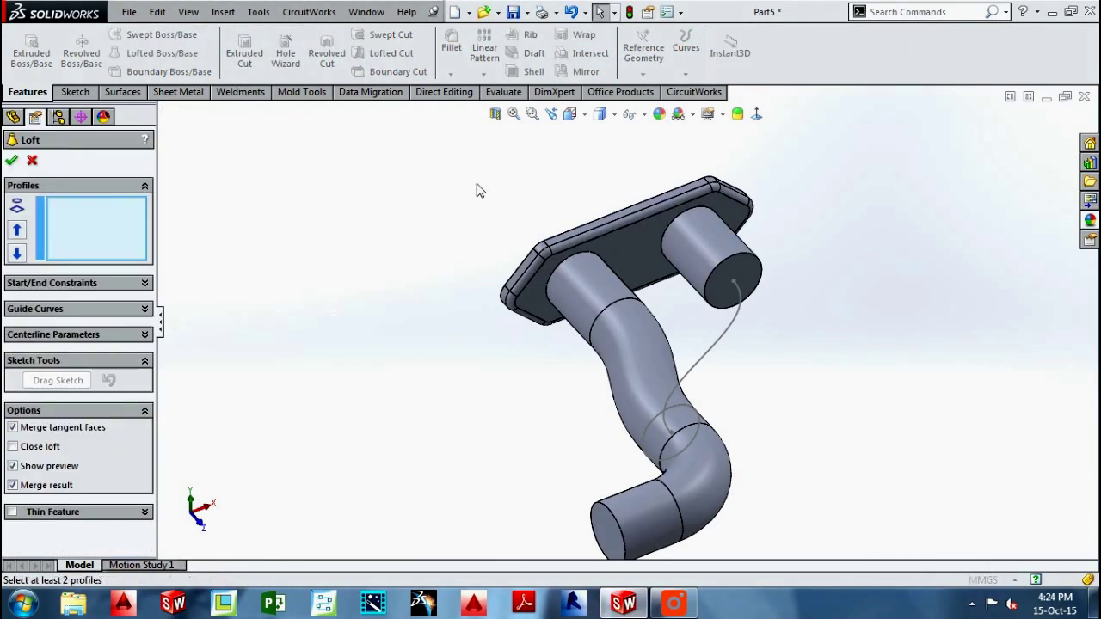
{"action": "left_click", "coordinate": [733, 314]}
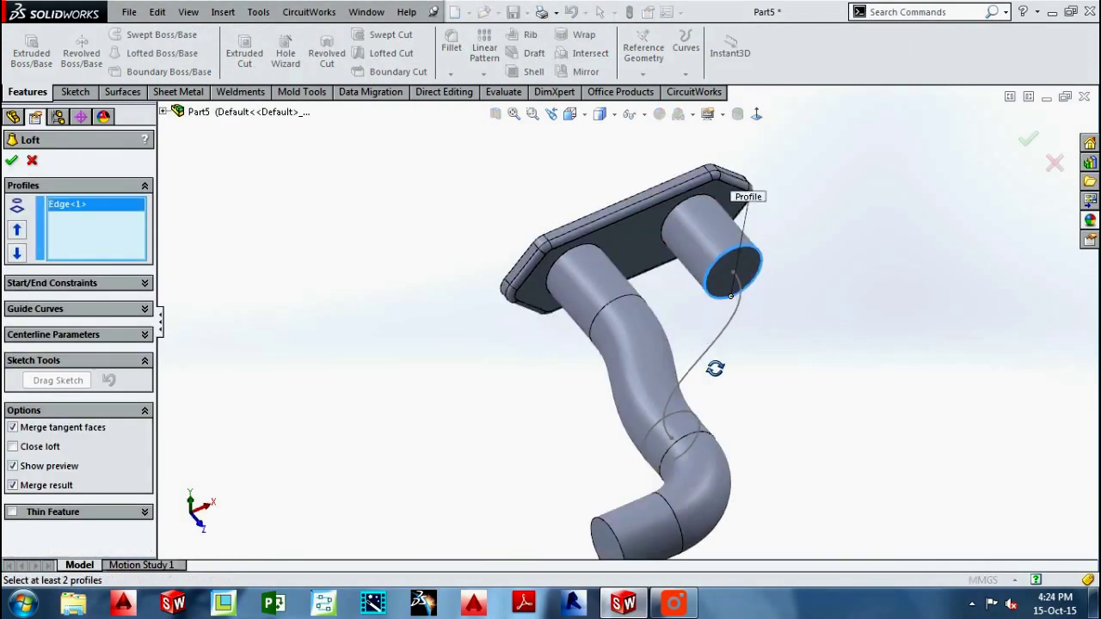
{"action": "left_click", "coordinate": [675, 418]}
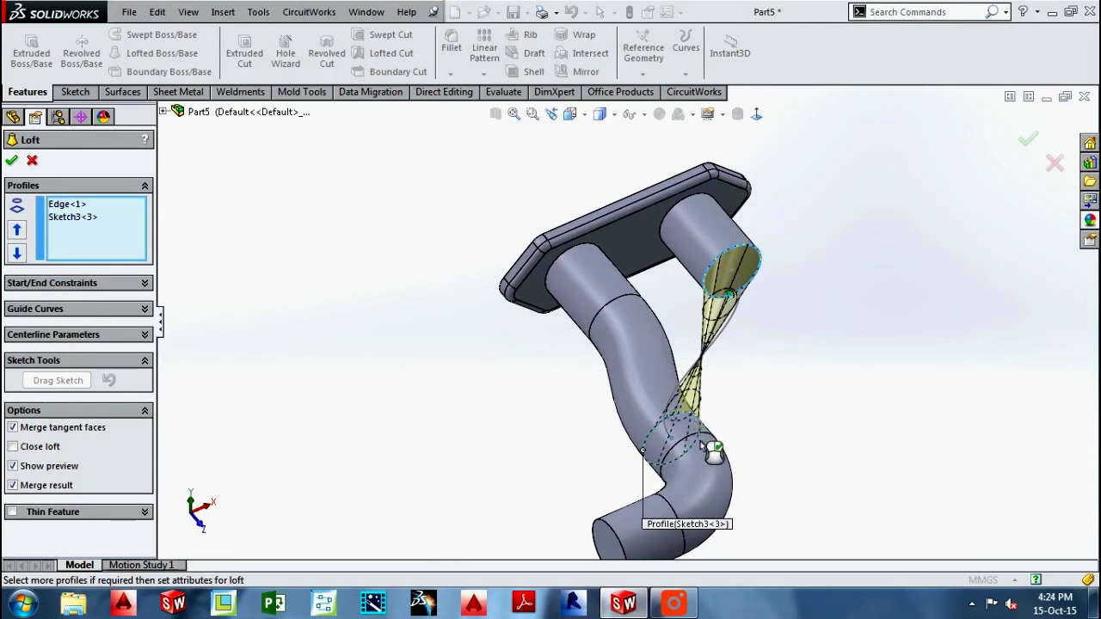
{"action": "left_click_drag", "start_coordinate": [674, 462], "coordinate": [676, 464]}
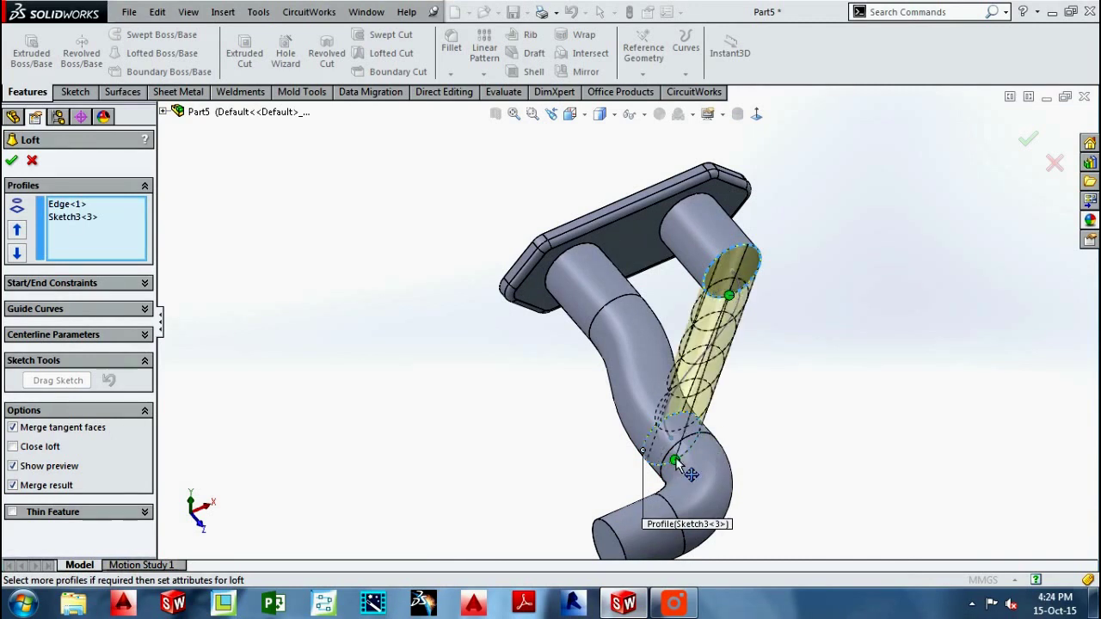
{"action": "left_click", "coordinate": [86, 337]}
{"action": "left_click", "coordinate": [695, 366]}
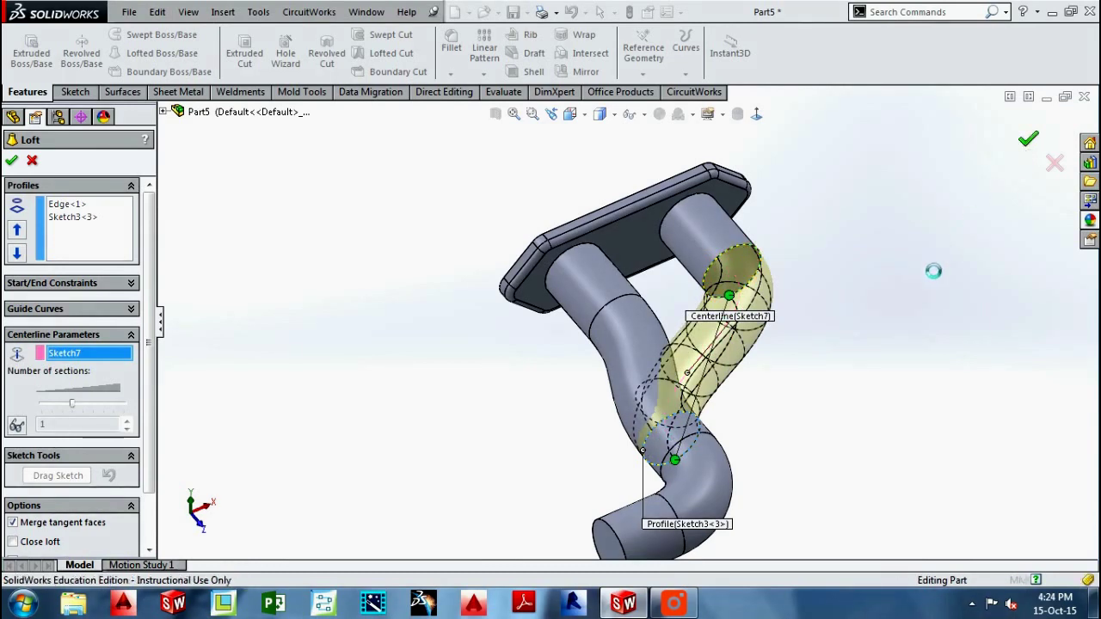
{"action": "mouse_move", "coordinate": [904, 280]}
{"action": "middle_mouse_down"}
{"action": "mouse_move", "coordinate": [827, 322]}
{"action": "mouse_move", "coordinate": [875, 345]}
{"action": "mouse_move", "coordinate": [763, 361]}
{"action": "middle_mouse_up"}
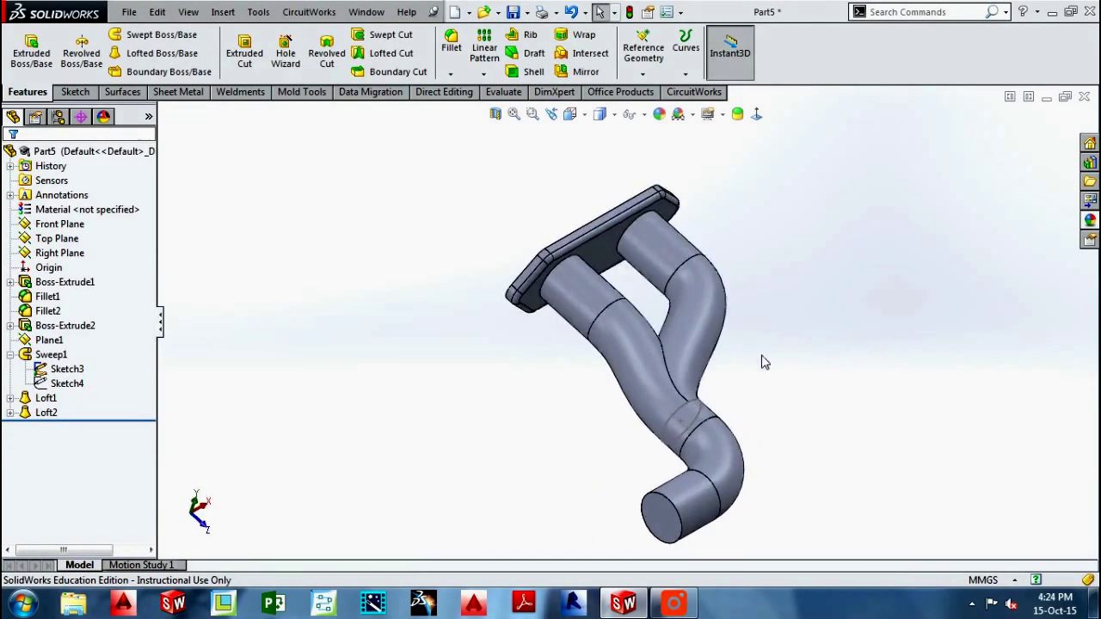
{"action": "left_click", "coordinate": [67, 384]}
{"action": "left_click", "coordinate": [83, 344]}
{"action": "mouse_move", "coordinate": [405, 363]}
{"action": "middle_mouse_down"}
{"action": "mouse_move", "coordinate": [607, 364]}
{"action": "mouse_move", "coordinate": [573, 462]}
{"action": "mouse_move", "coordinate": [678, 410]}
{"action": "mouse_move", "coordinate": [664, 450]}
{"action": "mouse_move", "coordinate": [634, 313]}
{"action": "middle_mouse_up"}
Fillet the seam edge between the two lofted tubes with a 6 mm radius
{"action": "left_click", "coordinate": [450, 43]}
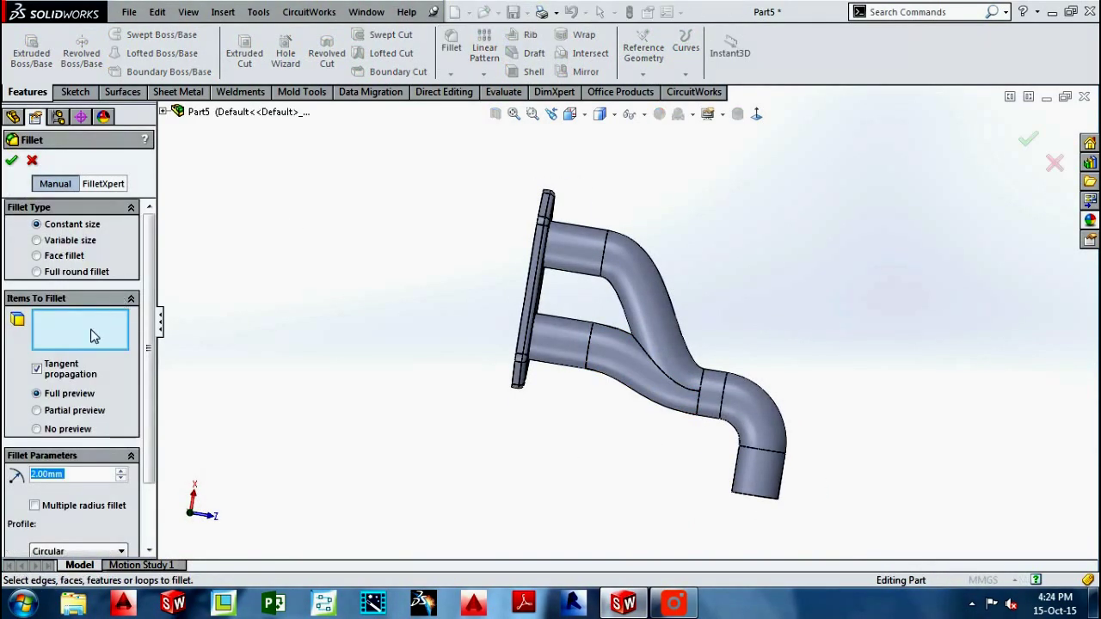
{"action": "left_click", "coordinate": [654, 368]}
{"action": "scroll", "coordinate": [650, 362], "scroll_direction": "down", "scroll_amount": 1}
{"action": "scroll", "coordinate": [647, 357], "scroll_direction": "down", "scroll_amount": 2}
{"action": "scroll", "coordinate": [645, 349], "scroll_direction": "down", "scroll_amount": 1}
{"action": "middle_click_drag", "start_coordinate": [648, 350], "coordinate": [644, 355]}
{"action": "type", "text": "7"}
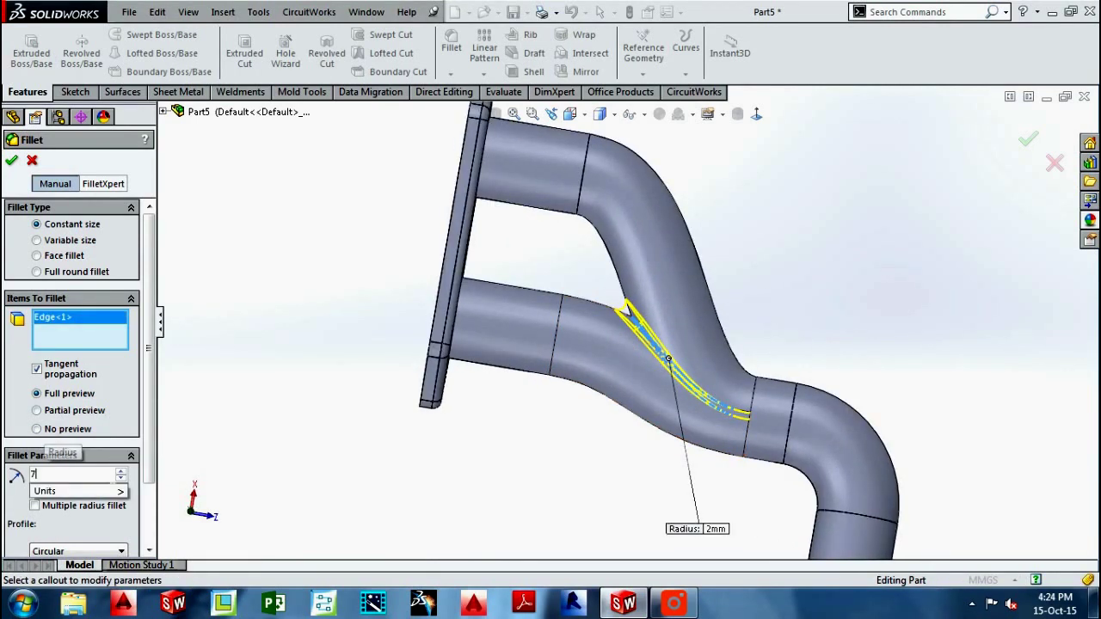
{"action": "type", "text": "6"}
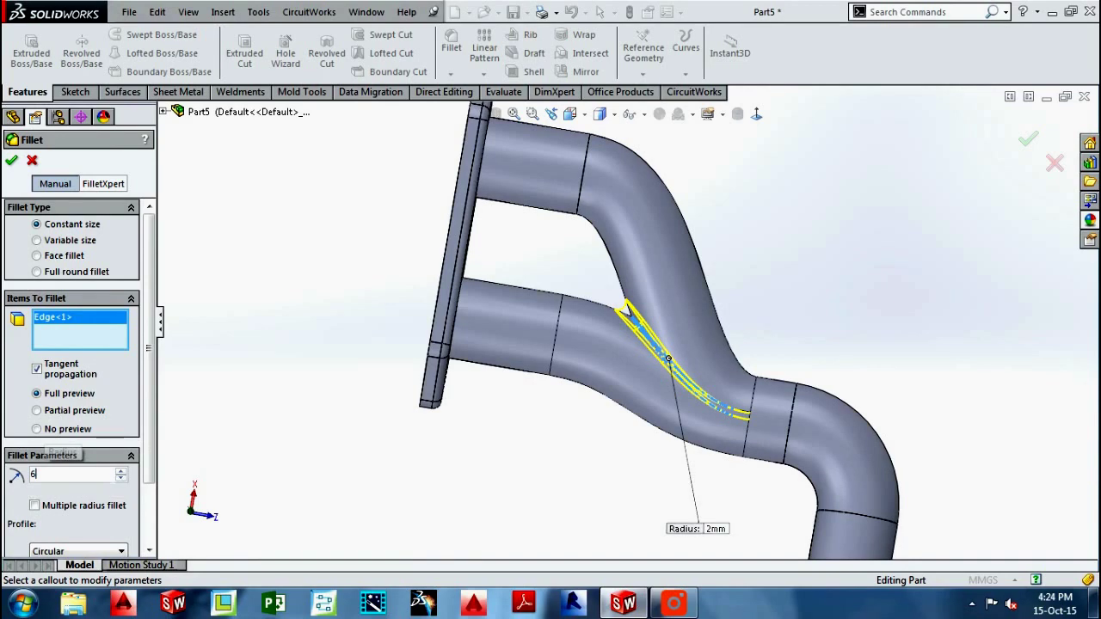
{"action": "key", "text": "Return"}
{"action": "left_click", "coordinate": [11, 163]}
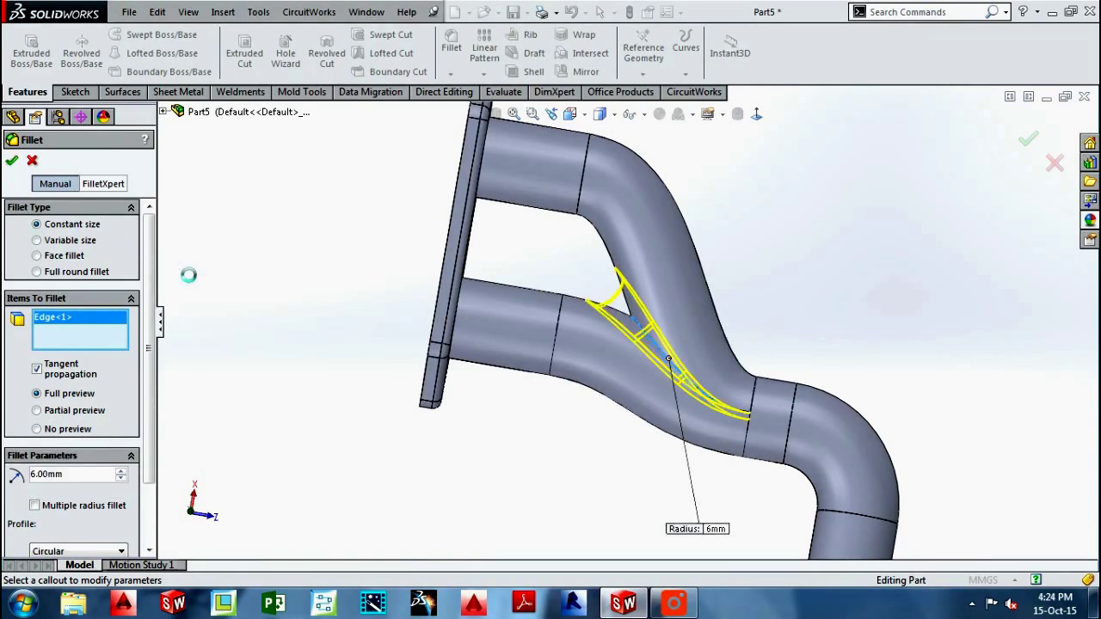
{"action": "mouse_move", "coordinate": [216, 280]}
{"action": "middle_mouse_down"}
{"action": "mouse_move", "coordinate": [386, 378]}
{"action": "mouse_move", "coordinate": [406, 322]}
{"action": "middle_mouse_up"}
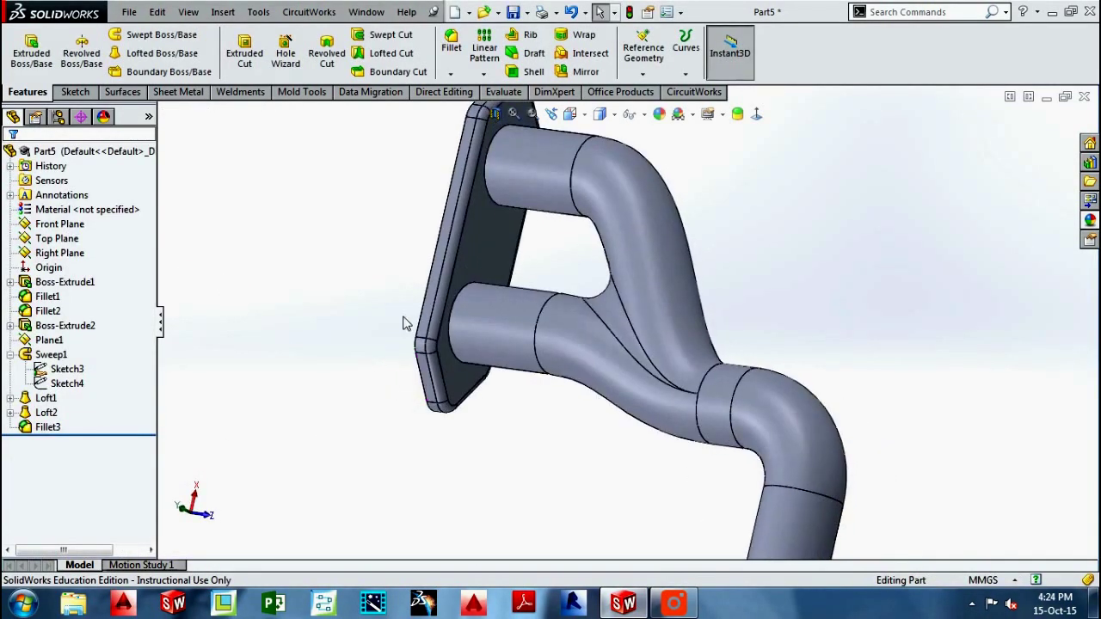
Apply a 2 mm fillet to both circular pipe-to-flange edges
{"action": "left_click", "coordinate": [517, 228]}
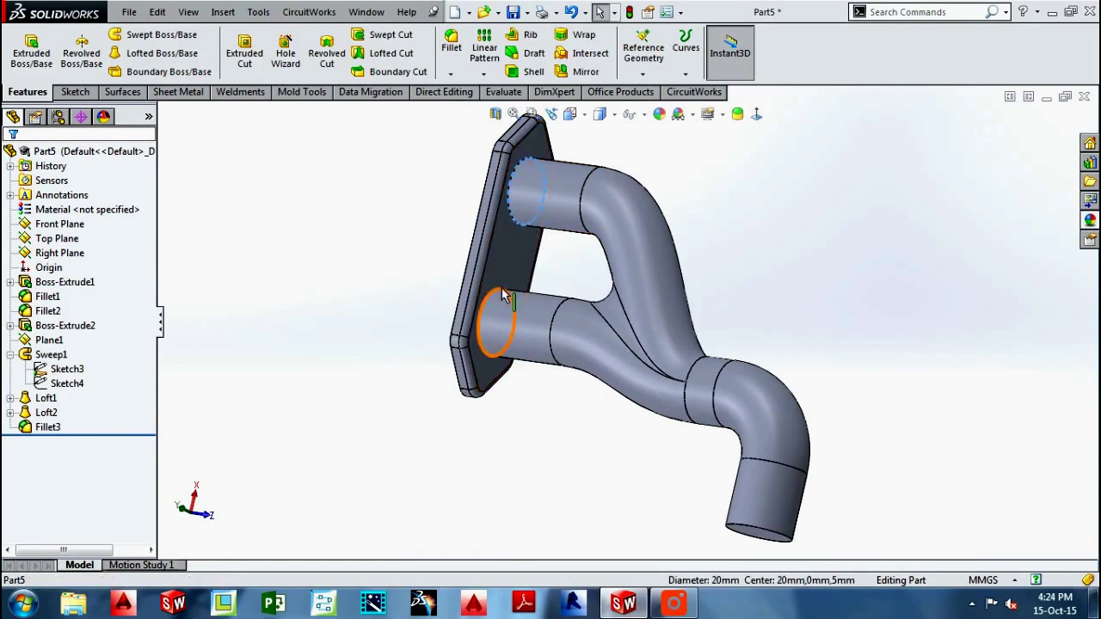
{"action": "left_click", "coordinate": [519, 294], "text": "ctrl"}
{"action": "left_click", "coordinate": [620, 242]}
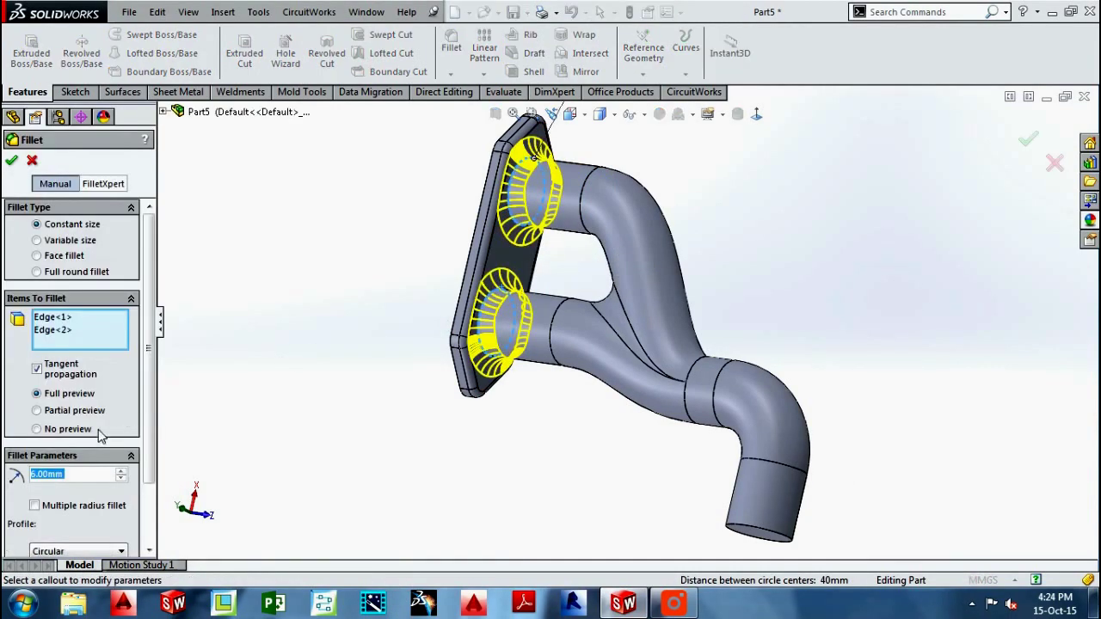
{"action": "key", "text": "Return"}
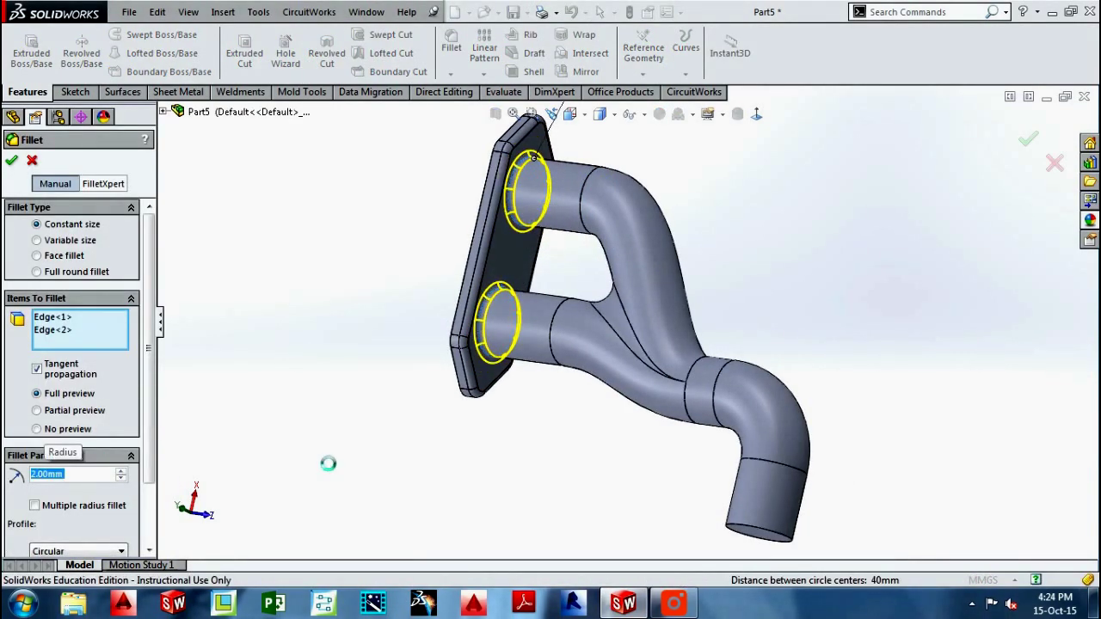
{"action": "mouse_move", "coordinate": [442, 473]}
{"action": "middle_mouse_down"}
{"action": "mouse_move", "coordinate": [495, 323]}
{"action": "mouse_move", "coordinate": [527, 276]}
{"action": "mouse_move", "coordinate": [553, 304]}
{"action": "mouse_move", "coordinate": [603, 434]}
{"action": "mouse_move", "coordinate": [590, 435]}
{"action": "middle_mouse_up"}
{"action": "scroll", "coordinate": [528, 275], "scroll_direction": "down", "scroll_amount": 2}
{"action": "left_click", "coordinate": [554, 305]}
{"action": "left_click", "coordinate": [558, 438]}
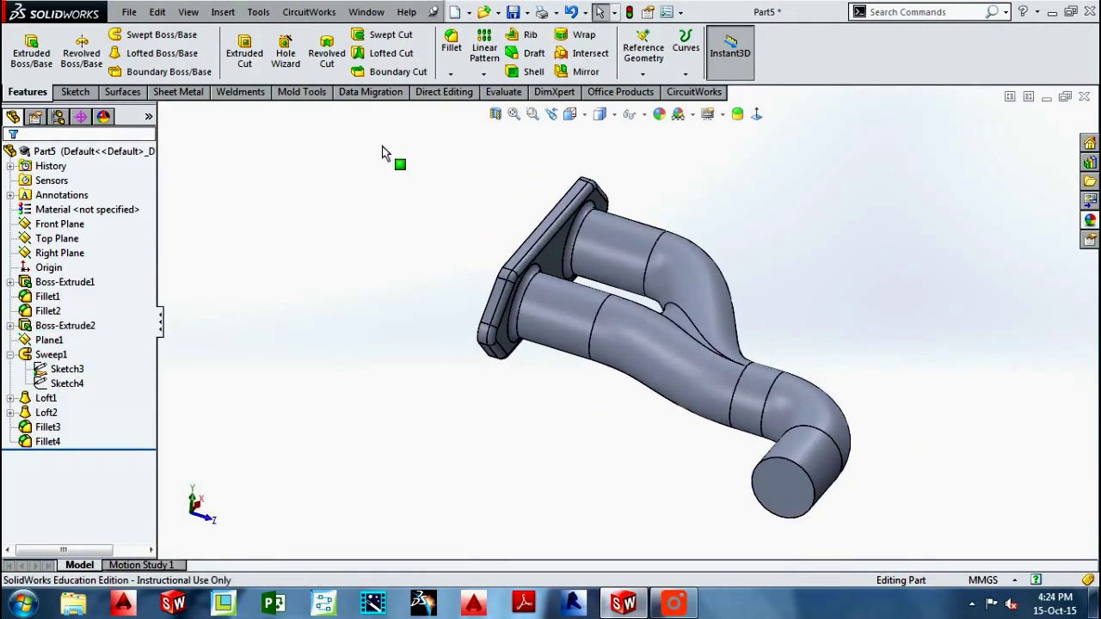
Start a Flex feature and select the whole part body to bend
{"action": "left_click", "coordinate": [236, 15]}
{"action": "mouse_move", "coordinate": [253, 67]}
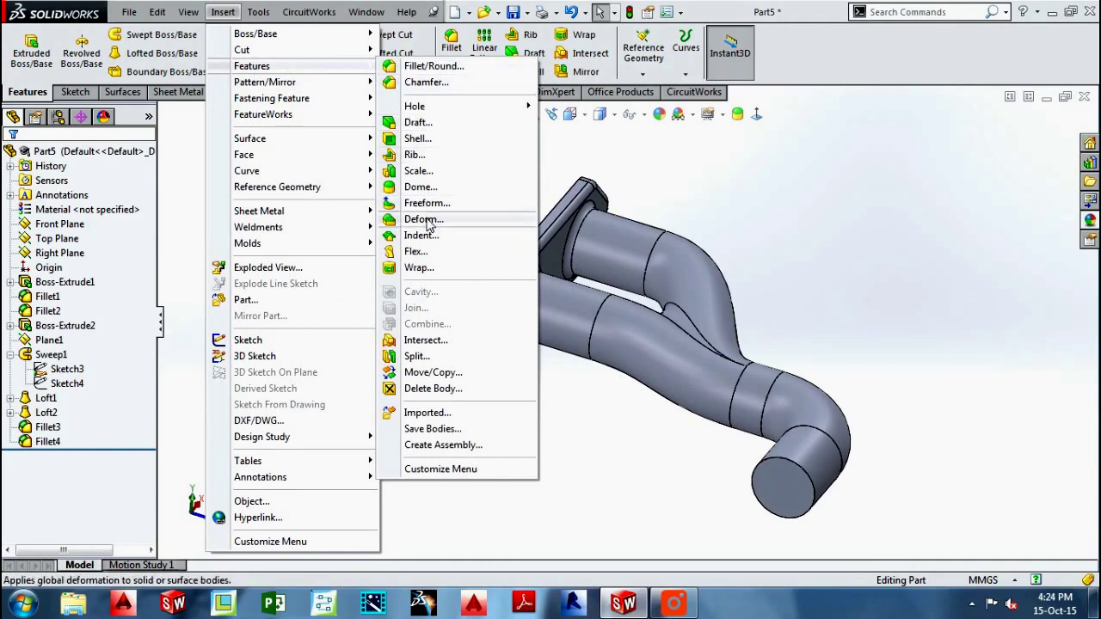
{"action": "left_click", "coordinate": [415, 251]}
{"action": "mouse_move", "coordinate": [440, 384]}
{"action": "middle_mouse_down"}
{"action": "mouse_move", "coordinate": [504, 413]}
{"action": "mouse_move", "coordinate": [573, 423]}
{"action": "middle_mouse_up"}
{"action": "left_click", "coordinate": [574, 389]}
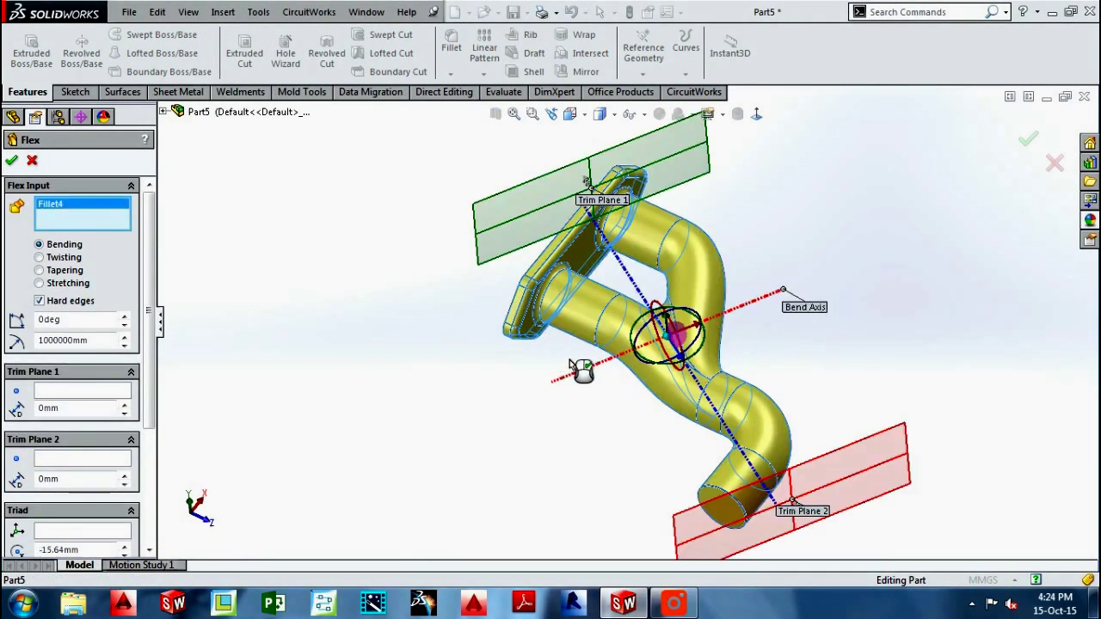
{"action": "right_click", "coordinate": [683, 356]}
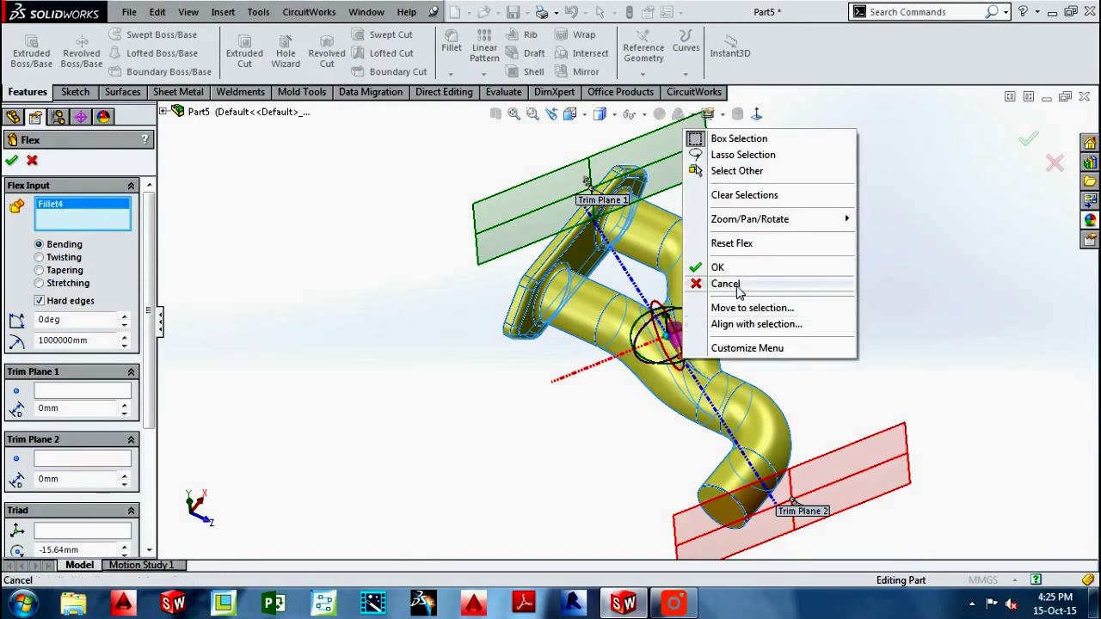
{"action": "left_click", "coordinate": [757, 324]}
{"action": "mouse_move", "coordinate": [607, 330]}
{"action": "middle_mouse_down"}
{"action": "mouse_move", "coordinate": [546, 274]}
{"action": "mouse_move", "coordinate": [845, 415]}
{"action": "middle_mouse_up"}
{"action": "middle_click_drag", "start_coordinate": [546, 320], "coordinate": [540, 311]}
{"action": "middle_click_drag", "start_coordinate": [555, 389], "coordinate": [525, 384]}
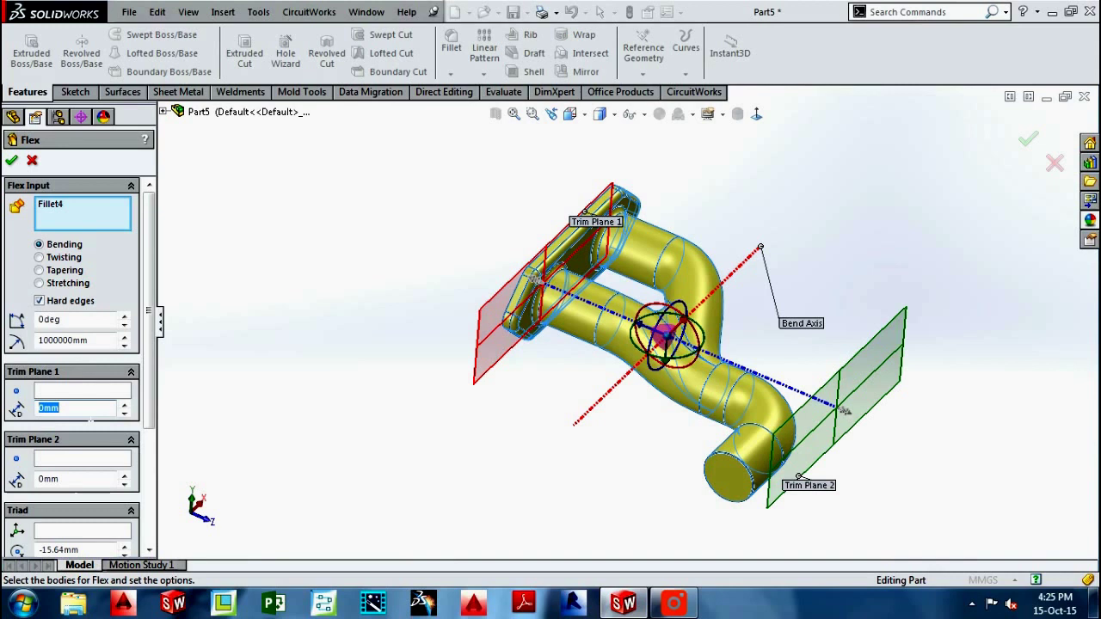
{"action": "left_click", "coordinate": [70, 404]}
Set trim planes to 40 mm and 30 mm, bend angle -90°, rotate the bend plane, and finish
{"action": "type", "text": "20"}
{"action": "key", "text": "Return"}
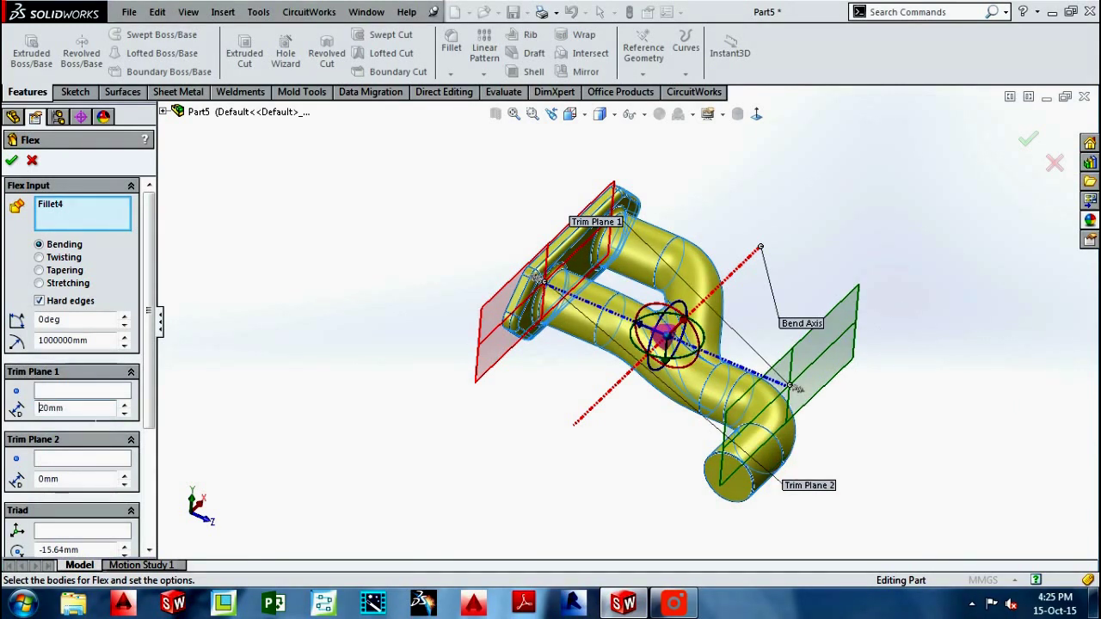
{"action": "key", "text": "Return"}
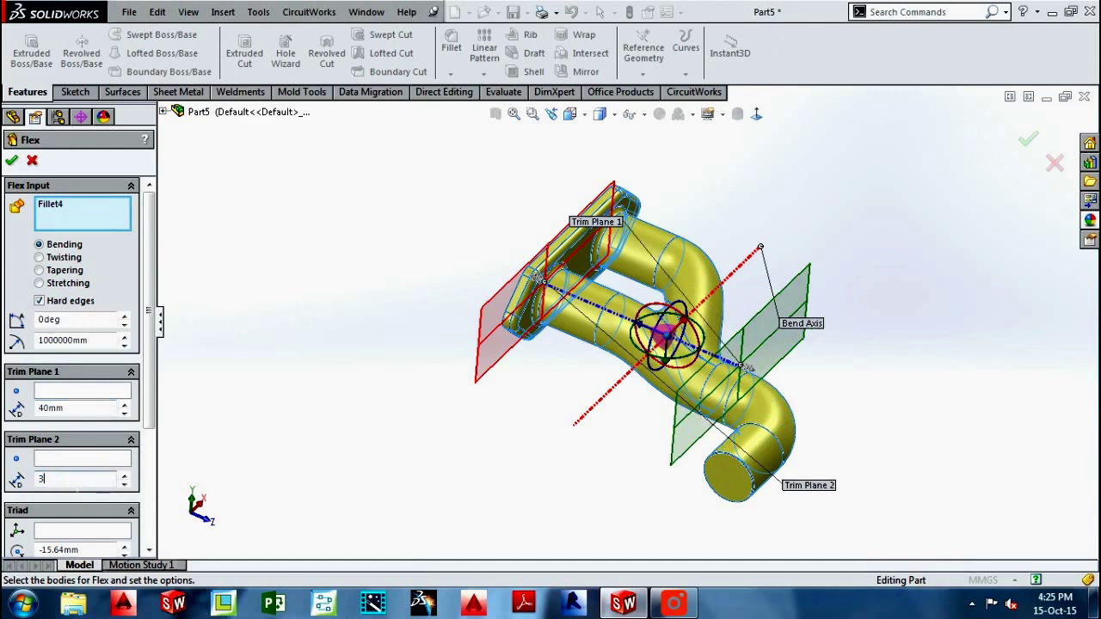
{"action": "type", "text": "20"}
{"action": "key", "text": "Return"}
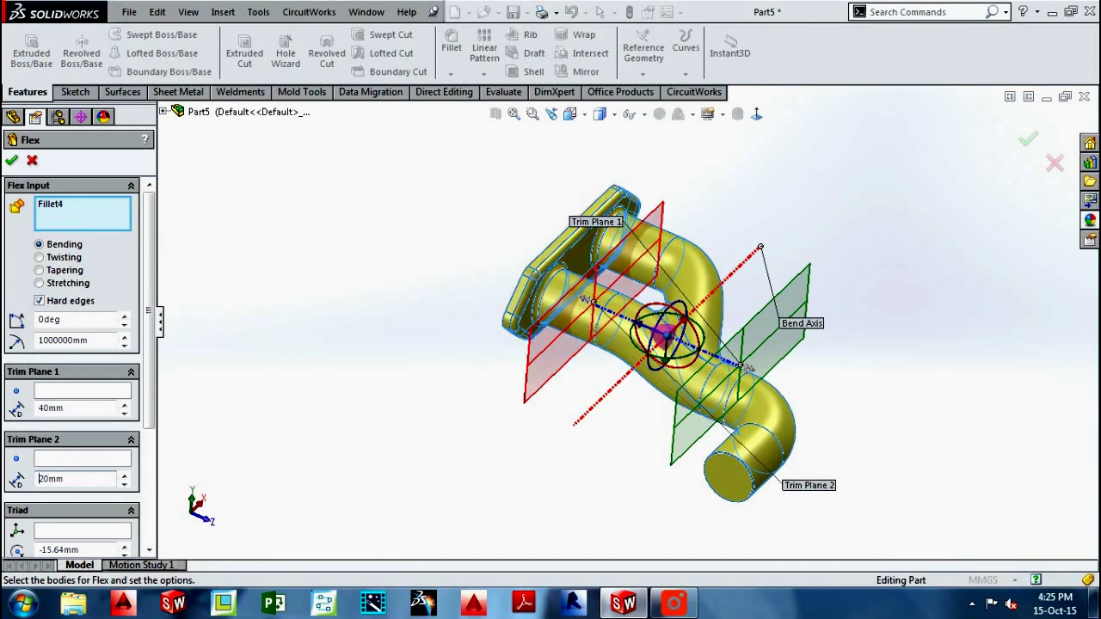
{"action": "key", "text": "Return"}
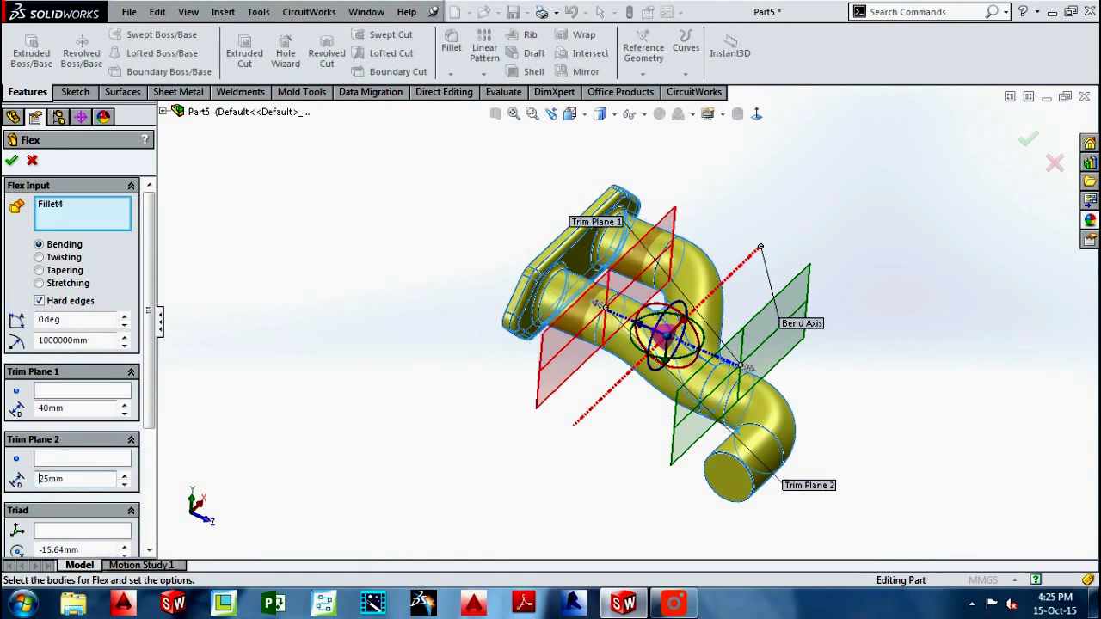
{"action": "type", "text": "0"}
{"action": "key", "text": "Return"}
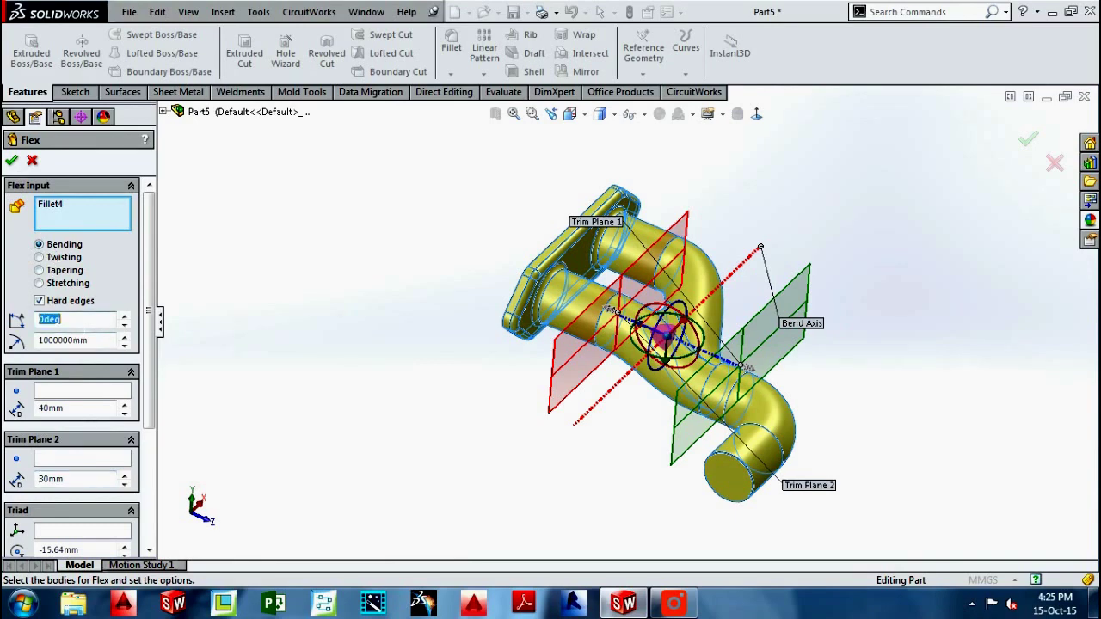
{"action": "type", "text": "-90"}
{"action": "key", "text": "Return"}
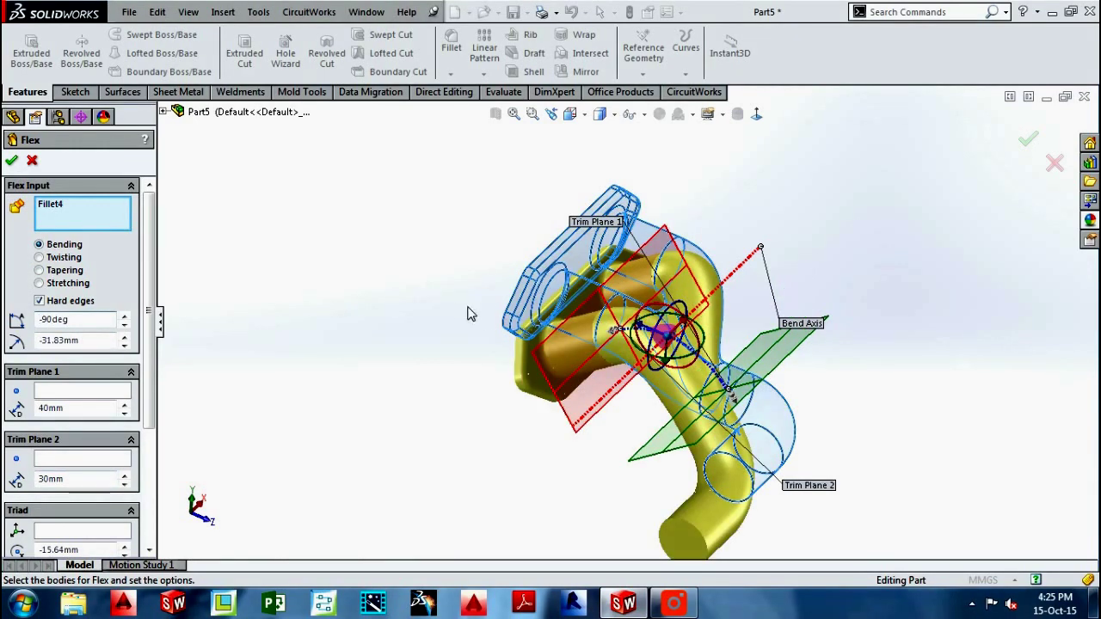
{"action": "left_click_drag", "start_coordinate": [641, 331], "coordinate": [609, 317]}
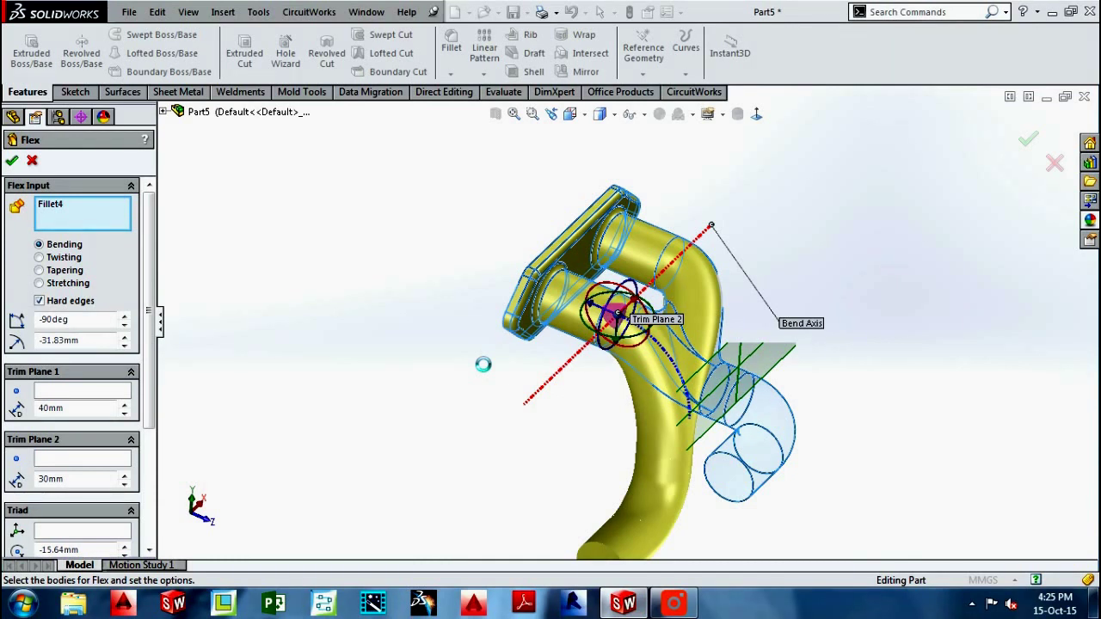
{"action": "key", "text": "Return"}
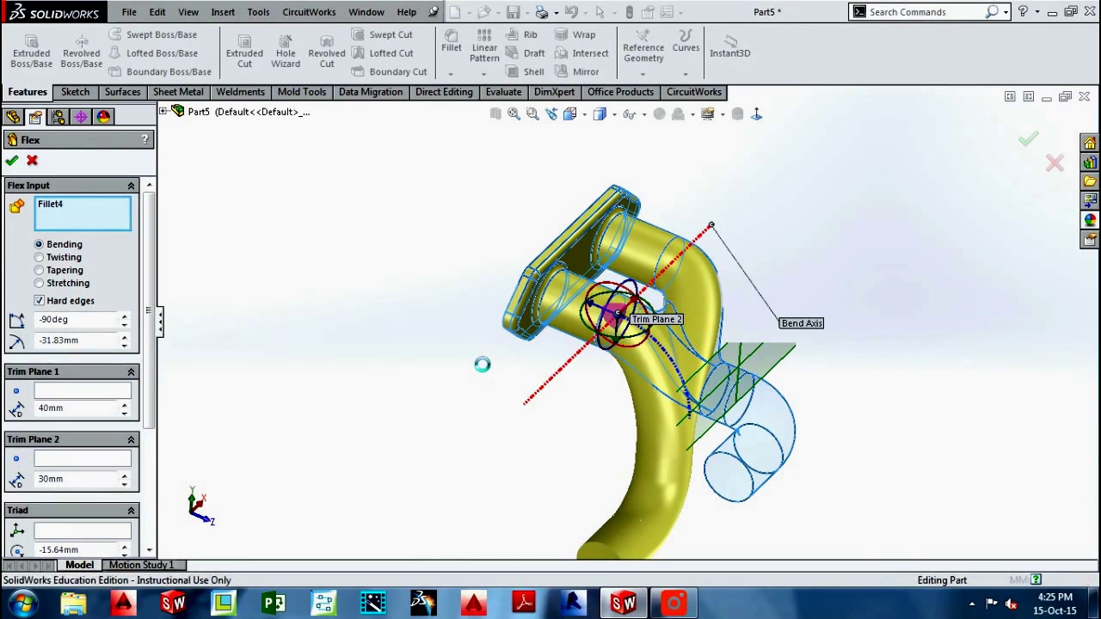
{"action": "mouse_move", "coordinate": [472, 358]}
{"action": "middle_mouse_down"}
{"action": "mouse_move", "coordinate": [675, 334]}
{"action": "mouse_move", "coordinate": [573, 425]}
{"action": "mouse_move", "coordinate": [512, 383]}
{"action": "mouse_move", "coordinate": [506, 398]}
{"action": "mouse_move", "coordinate": [603, 369]}
{"action": "mouse_move", "coordinate": [629, 375]}
{"action": "mouse_move", "coordinate": [525, 365]}
{"action": "middle_mouse_up"}
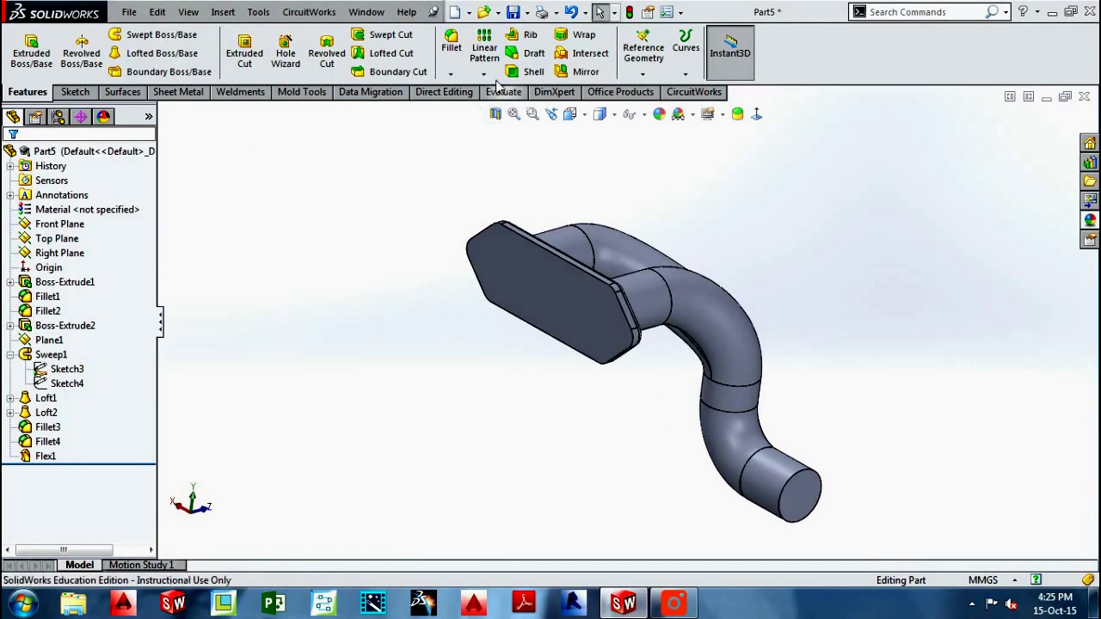
Shell the part to 0.5 mm walls, removing the flange face and the round outlet end face
{"action": "left_click", "coordinate": [529, 74]}
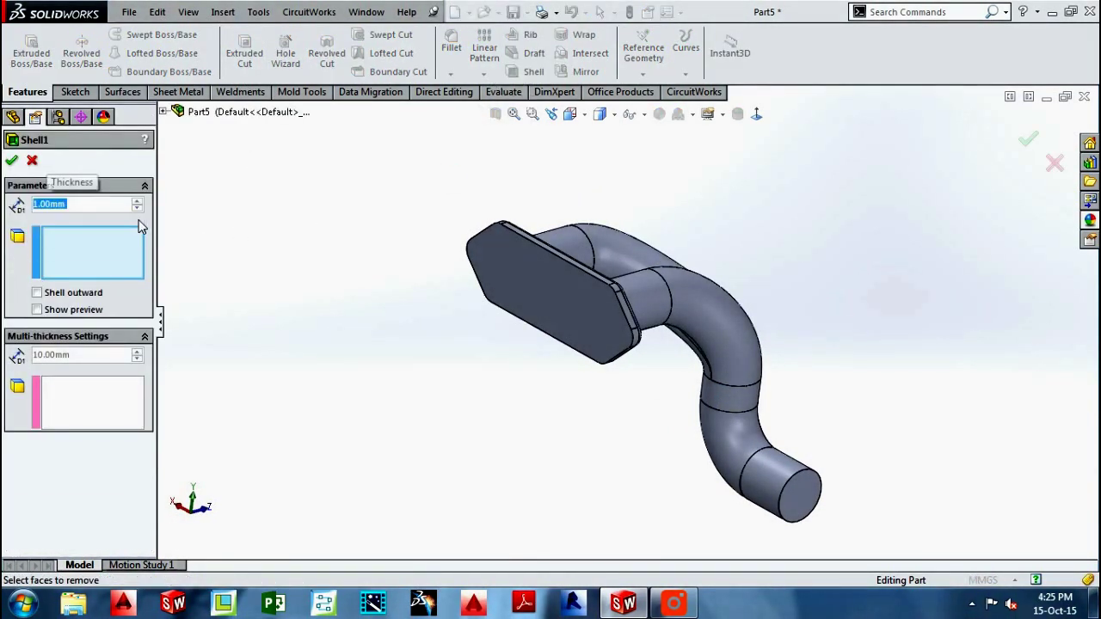
{"action": "left_click", "coordinate": [547, 282]}
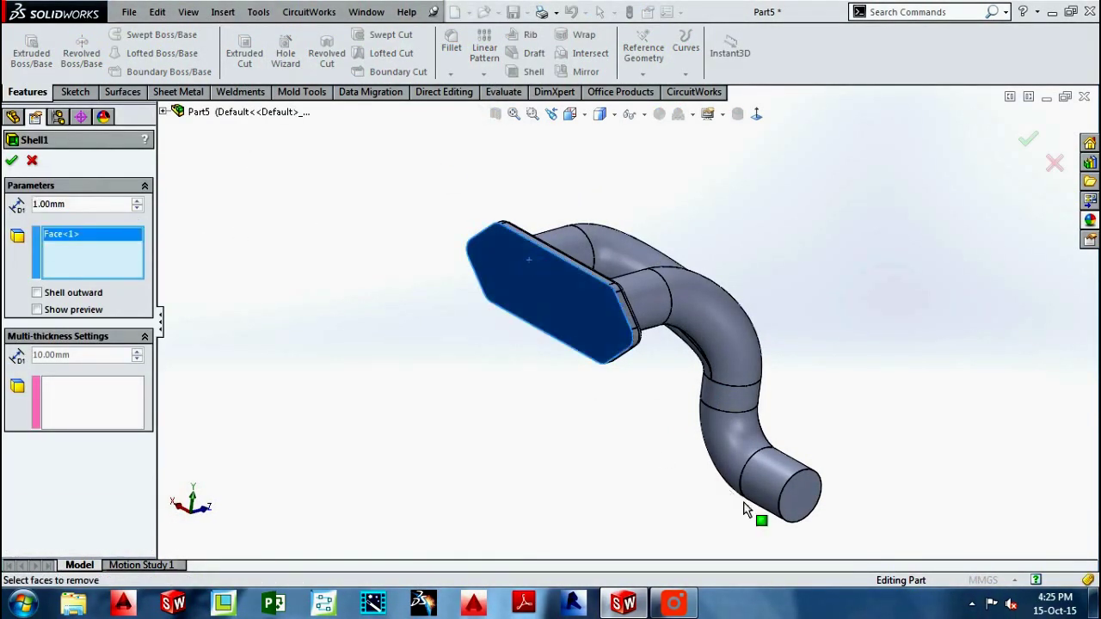
{"action": "left_click", "coordinate": [802, 503]}
{"action": "type", "text": "0.5"}
{"action": "key", "text": "Return"}
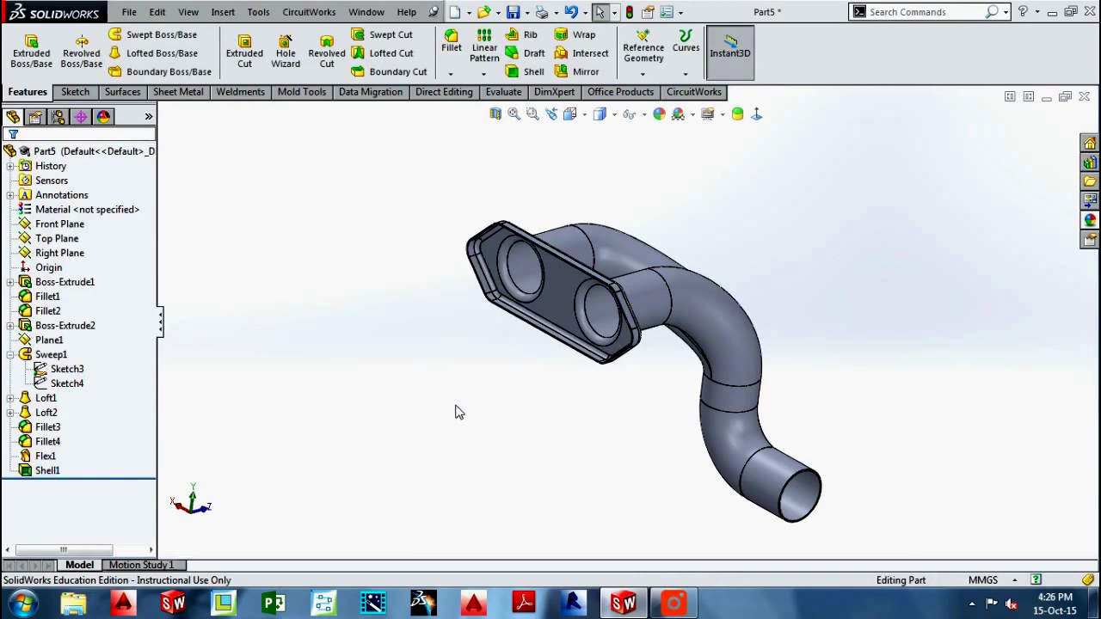
{"action": "mouse_move", "coordinate": [468, 404]}
{"action": "middle_mouse_down"}
{"action": "mouse_move", "coordinate": [405, 349]}
{"action": "mouse_move", "coordinate": [386, 285]}
{"action": "mouse_move", "coordinate": [391, 322]}
{"action": "mouse_move", "coordinate": [533, 352]}
{"action": "mouse_move", "coordinate": [583, 339]}
{"action": "mouse_move", "coordinate": [507, 362]}
{"action": "mouse_move", "coordinate": [509, 327]}
{"action": "middle_mouse_up"}
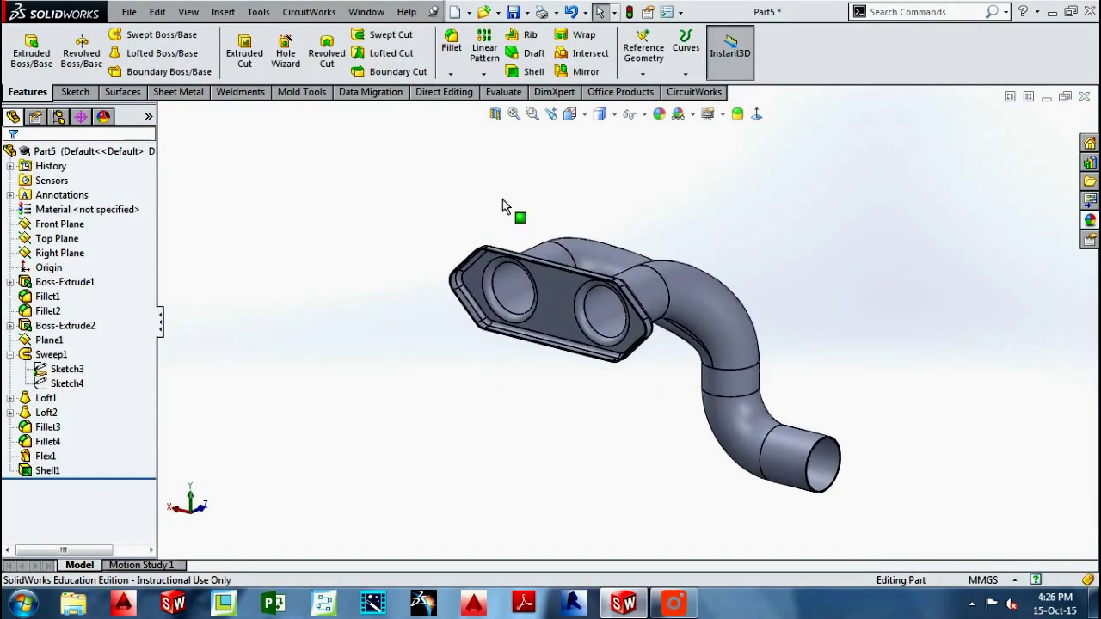
{"action": "left_click", "coordinate": [496, 114]}
{"action": "left_click_drag", "start_coordinate": [595, 403], "coordinate": [628, 372]}
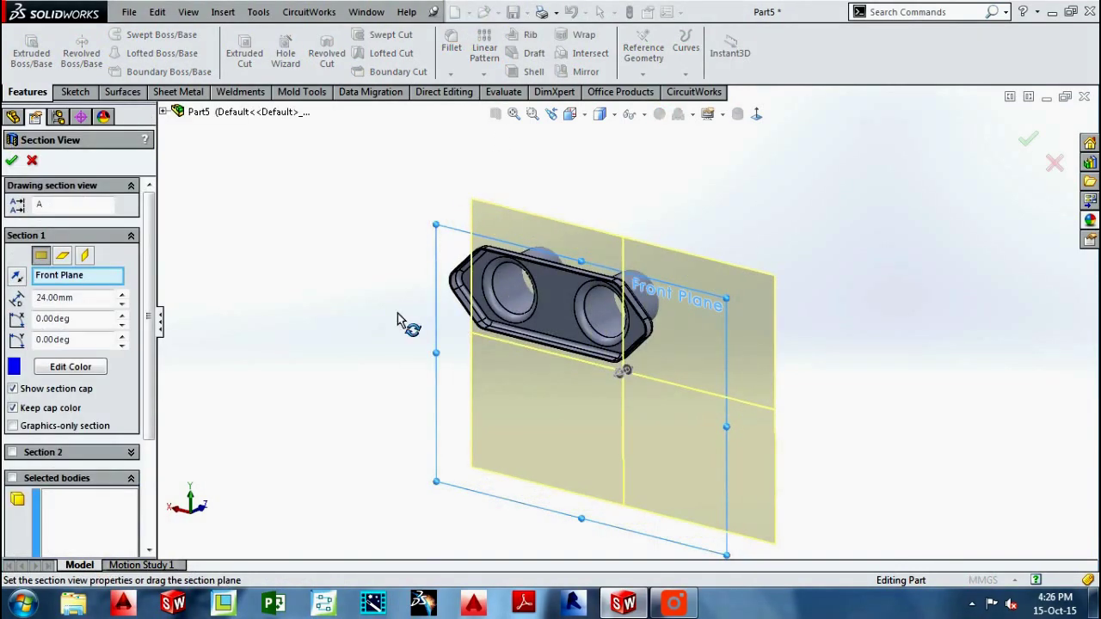
{"action": "left_click", "coordinate": [16, 277]}
{"action": "mouse_move", "coordinate": [630, 371]}
{"action": "left_mouse_down"}
{"action": "mouse_move", "coordinate": [585, 393]}
{"action": "mouse_move", "coordinate": [668, 378]}
{"action": "mouse_move", "coordinate": [708, 391]}
{"action": "mouse_move", "coordinate": [659, 394]}
{"action": "mouse_move", "coordinate": [632, 419]}
{"action": "mouse_move", "coordinate": [566, 432]}
{"action": "mouse_move", "coordinate": [692, 408]}
{"action": "mouse_move", "coordinate": [602, 434]}
{"action": "left_mouse_up"}
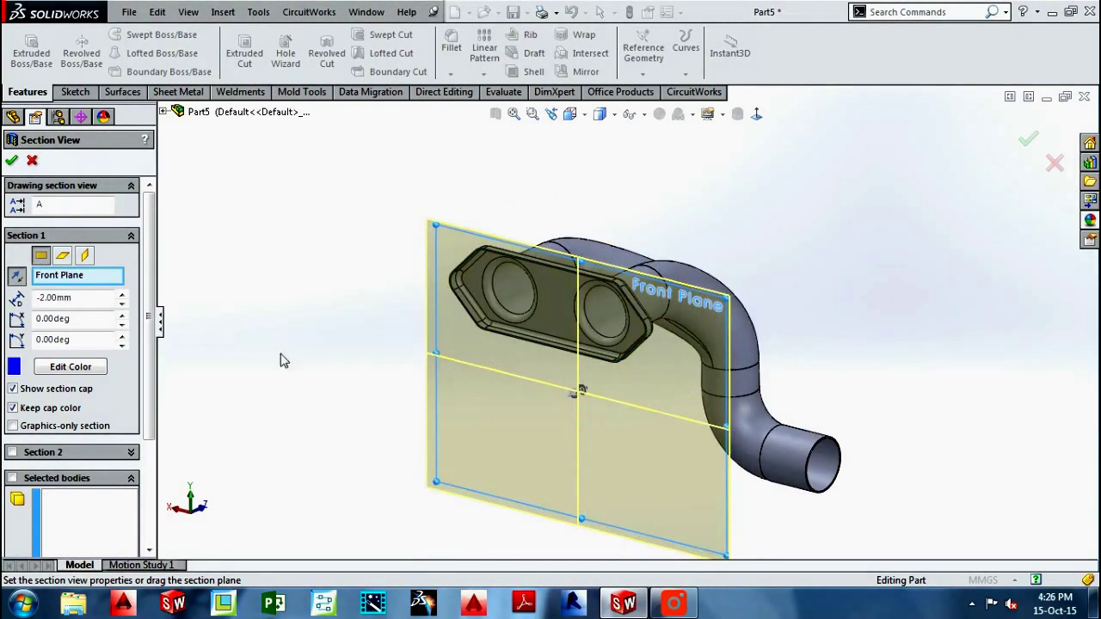
{"action": "left_click", "coordinate": [32, 162]}
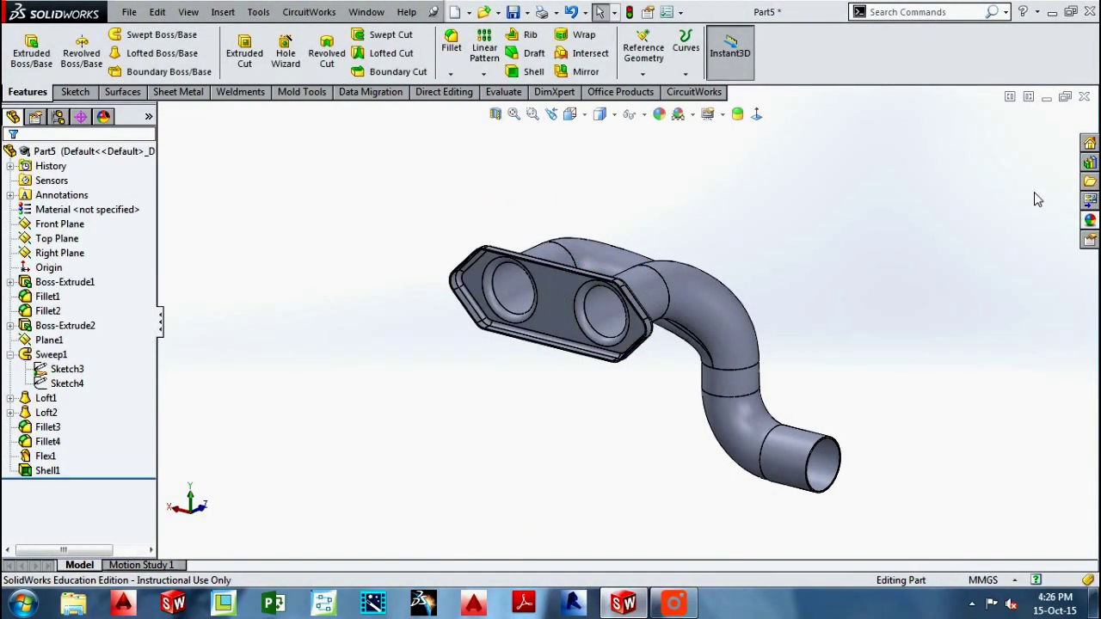
{"action": "left_click", "coordinate": [1087, 222]}
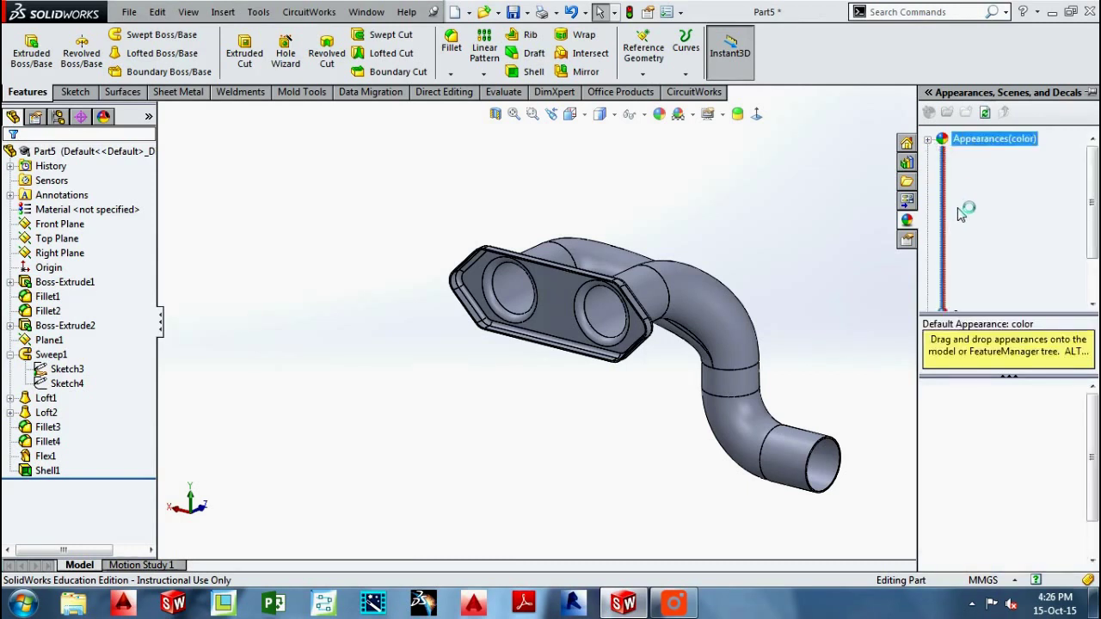
Apply the Metal > Chrome 'chromium plate' appearance to the whole part
{"action": "left_click", "coordinate": [944, 169]}
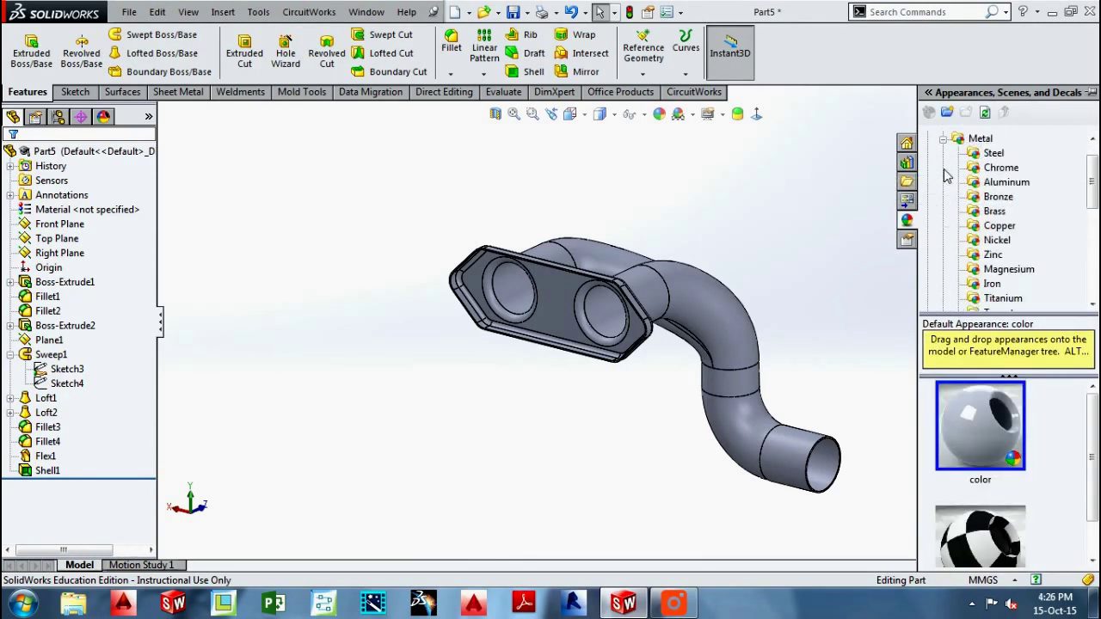
{"action": "left_click", "coordinate": [989, 170]}
{"action": "double_click", "coordinate": [994, 432]}
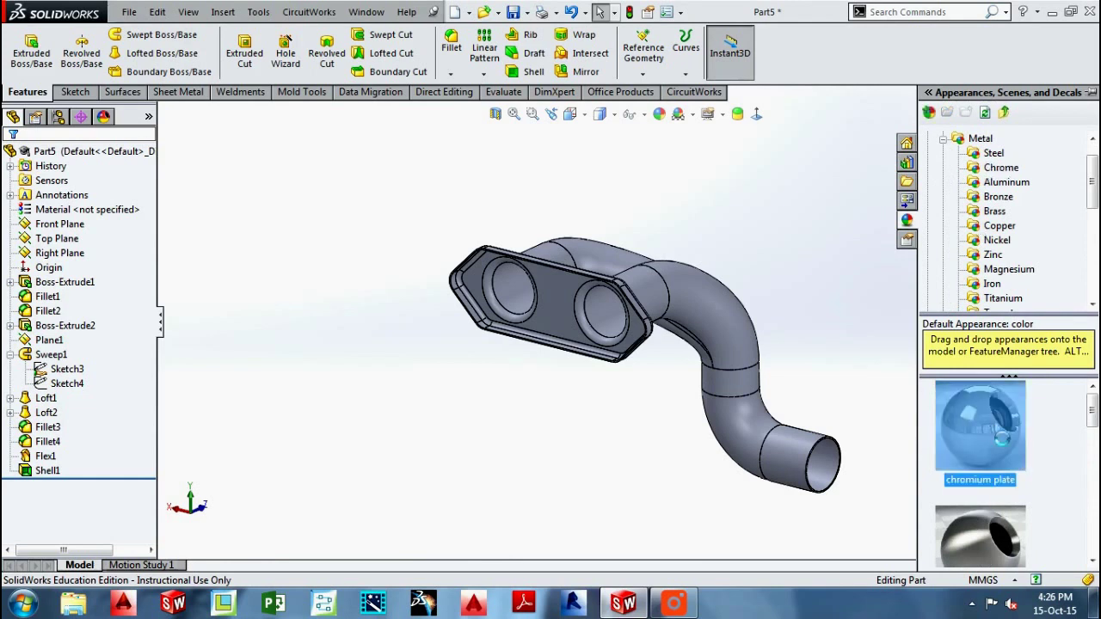
Turn on the PhotoView 360 add-in
{"action": "mouse_move", "coordinate": [895, 370]}
{"action": "middle_mouse_down"}
{"action": "mouse_move", "coordinate": [890, 341]}
{"action": "mouse_move", "coordinate": [823, 312]}
{"action": "mouse_move", "coordinate": [792, 357]}
{"action": "middle_mouse_up"}
{"action": "left_click", "coordinate": [619, 91]}
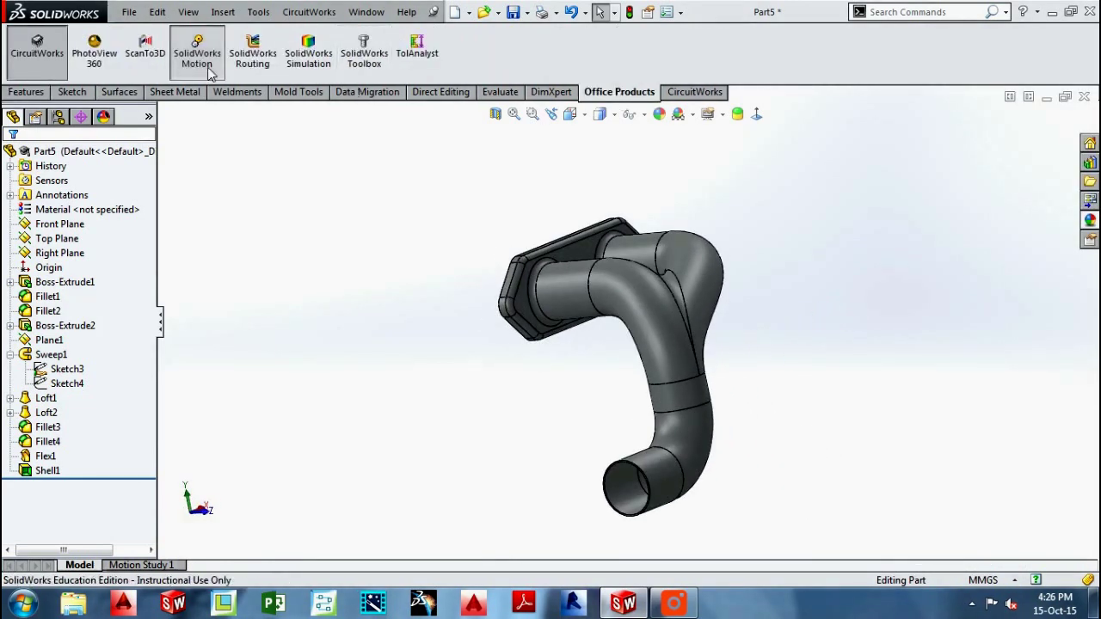
{"action": "left_click", "coordinate": [94, 52]}
Add Camera1 aimed down at the manifold with its roll set to 0°
{"action": "mouse_move", "coordinate": [362, 204]}
{"action": "middle_mouse_down"}
{"action": "mouse_move", "coordinate": [496, 229]}
{"action": "mouse_move", "coordinate": [539, 256]}
{"action": "middle_mouse_up"}
{"action": "left_click", "coordinate": [186, 13]}
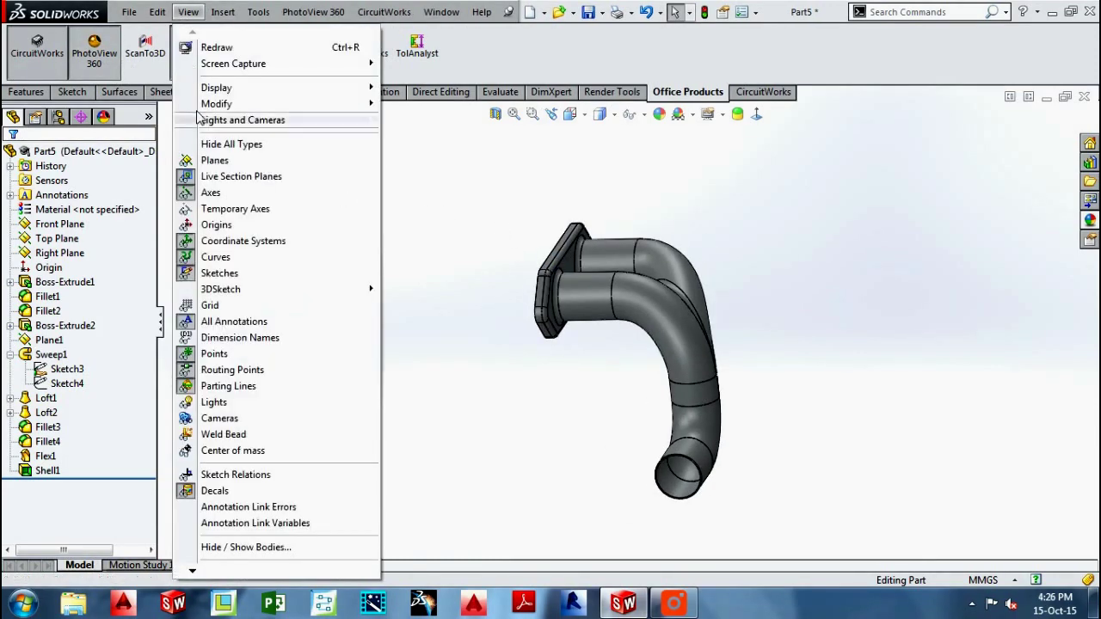
{"action": "left_click", "coordinate": [430, 183]}
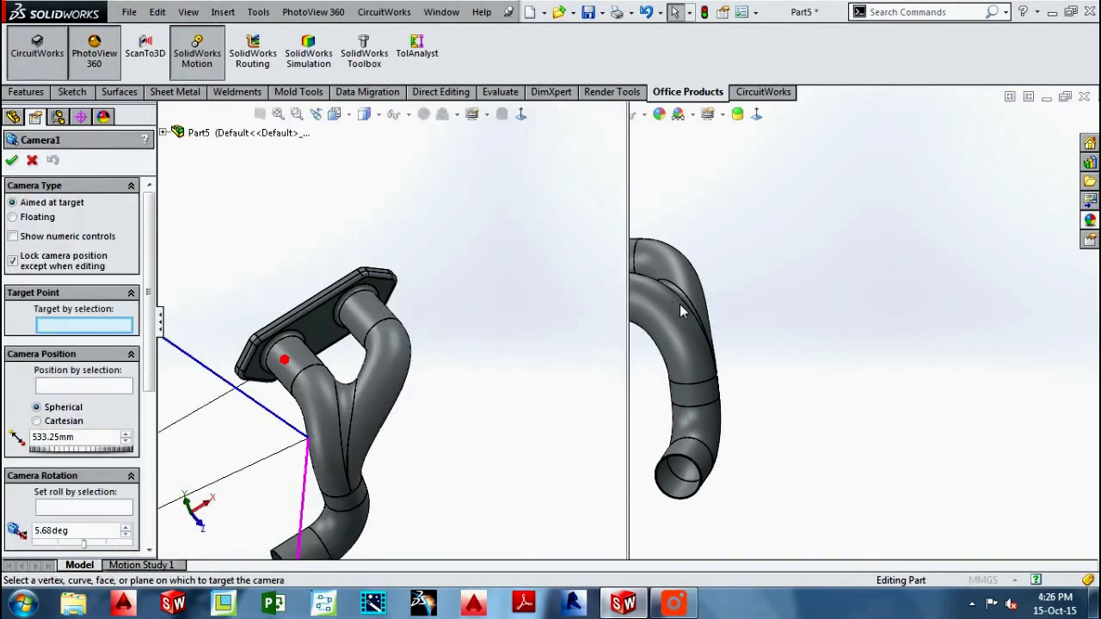
{"action": "mouse_move", "coordinate": [891, 385]}
{"action": "left_mouse_down"}
{"action": "mouse_move", "coordinate": [942, 374]}
{"action": "mouse_move", "coordinate": [888, 389]}
{"action": "mouse_move", "coordinate": [898, 337]}
{"action": "left_mouse_up"}
{"action": "scroll", "coordinate": [936, 350], "scroll_direction": "down", "scroll_amount": 3}
{"action": "scroll", "coordinate": [886, 365], "scroll_direction": "down", "scroll_amount": 2}
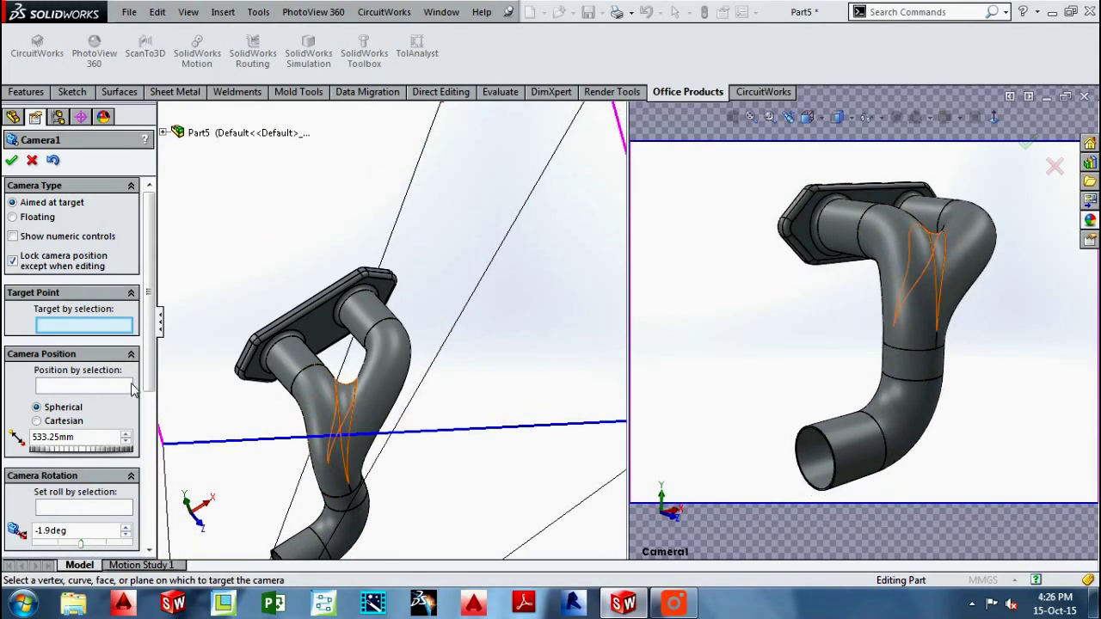
{"action": "scroll", "coordinate": [155, 405], "scroll_direction": "down", "scroll_amount": 1}
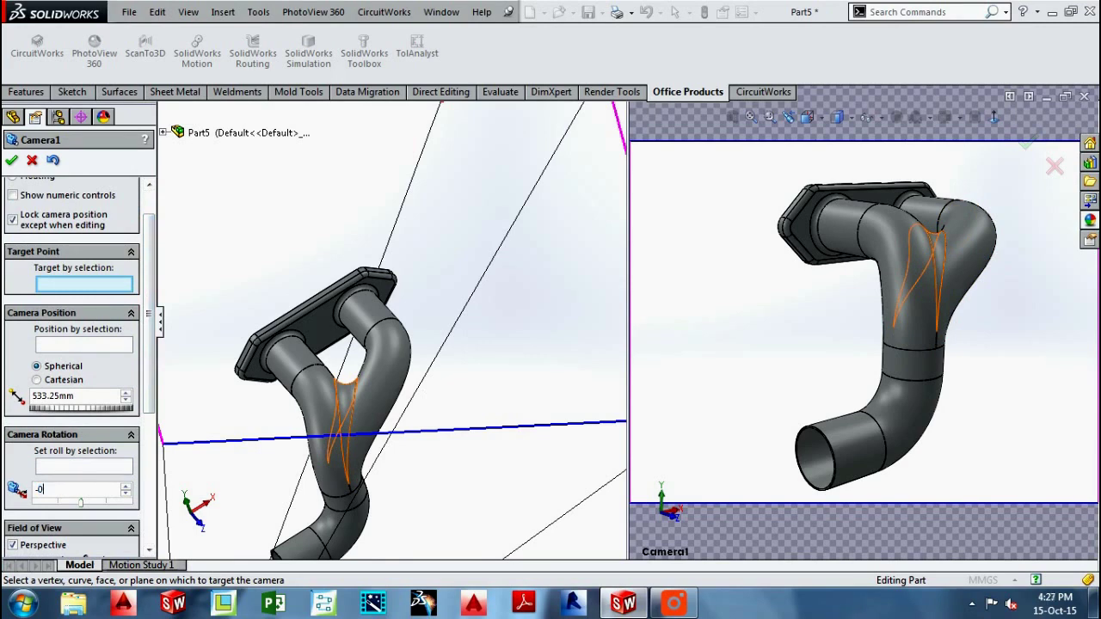
{"action": "key", "text": "Return"}
{"action": "left_click", "coordinate": [12, 161]}
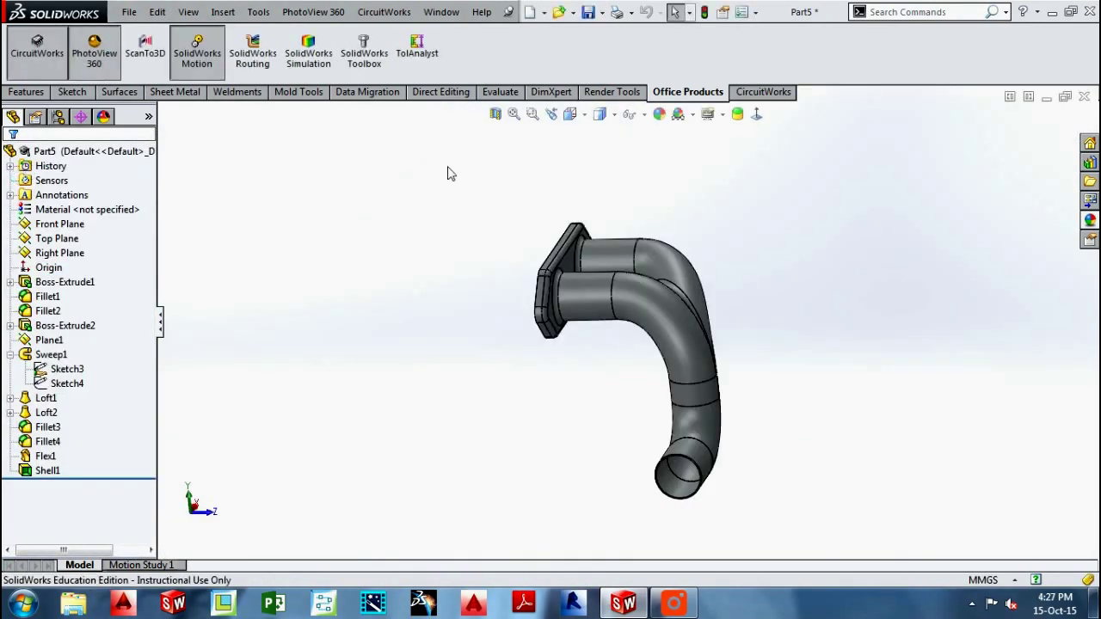
Switch the model view to Camera1 from the View Orientation list
{"action": "left_click", "coordinate": [570, 114]}
{"action": "left_click", "coordinate": [572, 213]}
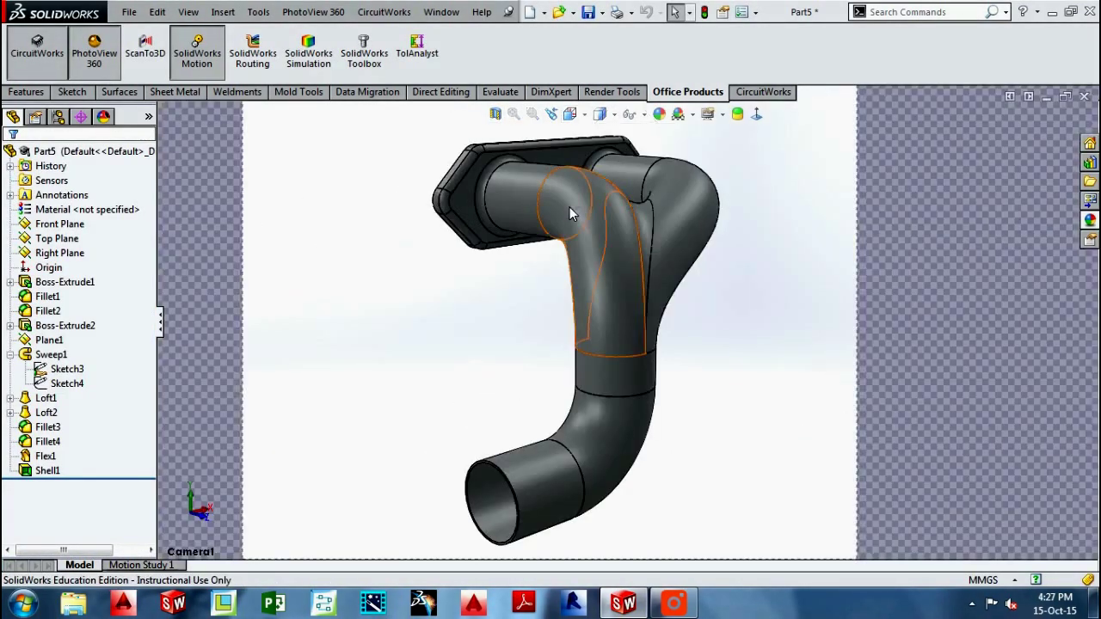